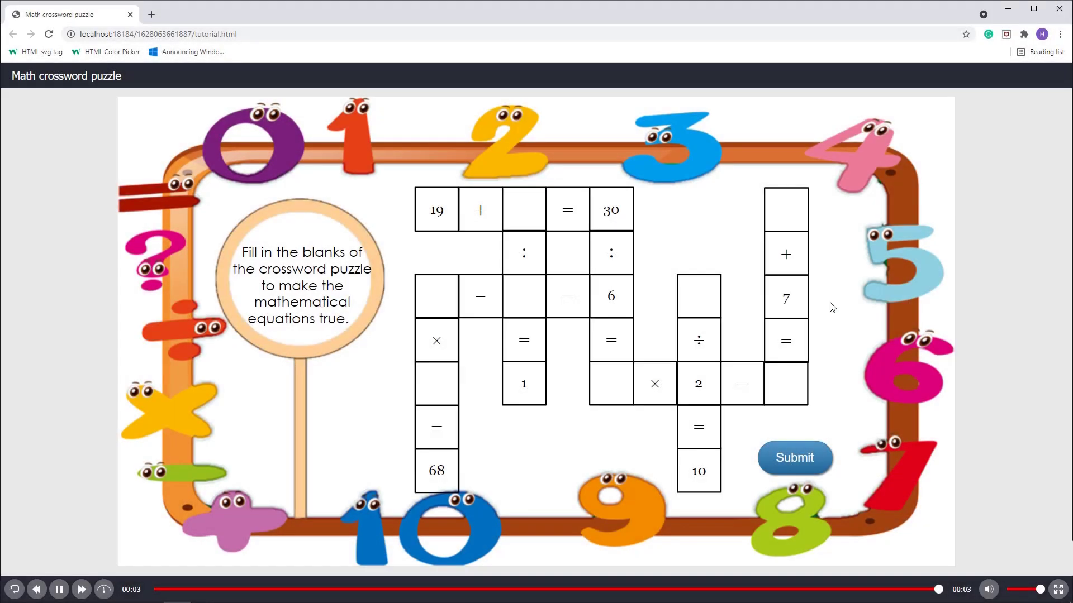
- Fill in the puzzle blanks with 11 in both third-column cells, 17 before the minus sign, and 3 below the multiplication sign
left_click(524, 206)
type("11")
left_click(523, 295)
type("11")
left_click(445, 302)
type("17")
type("3")
- Fill in the other blanks with 5 and 10 around × 2, 20 above ÷ 2 and 4 above + 7, and submit the answers
left_click(606, 398)
type("5")
left_click(780, 385)
type("10")
left_click(699, 294)
type("20")
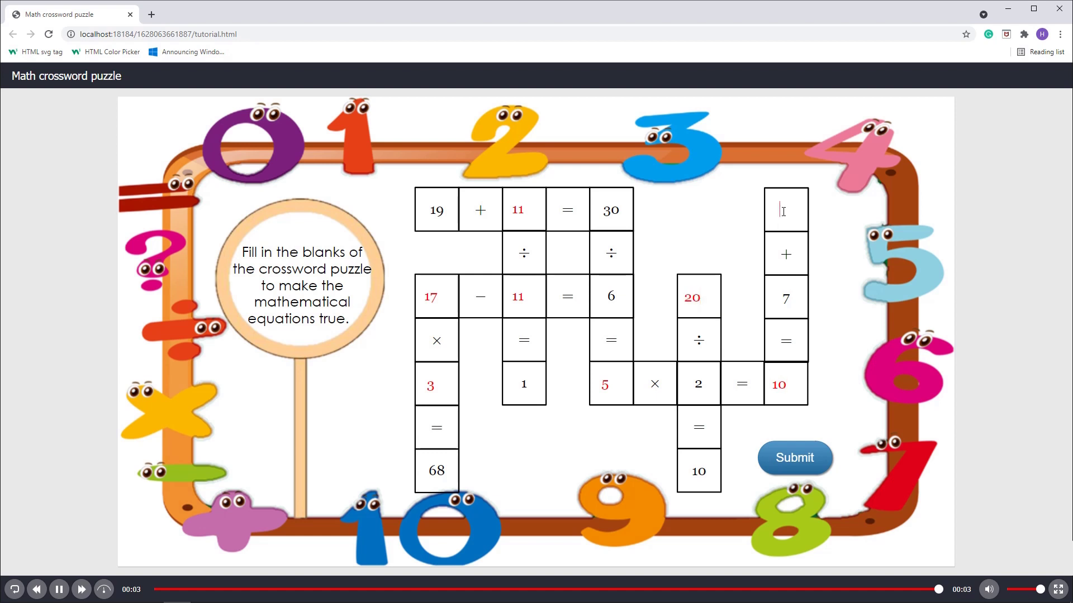
type("4")
left_click(803, 457)
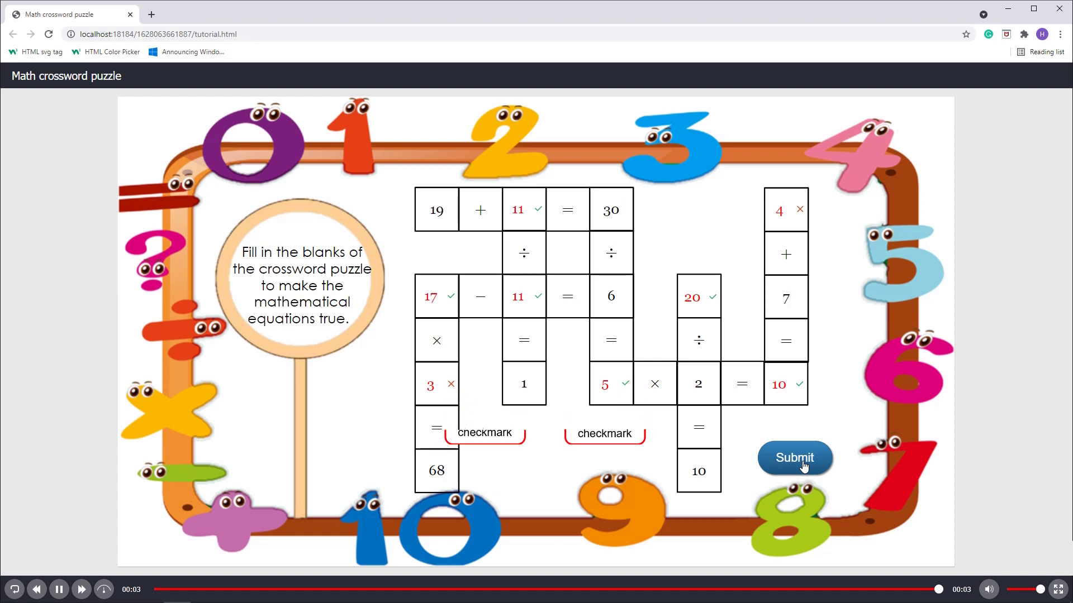
- Correct the wrong answers to 4 below 17 × and 3 above + 7, and resubmit the puzzle
left_click(438, 384)
key("BackSpace")
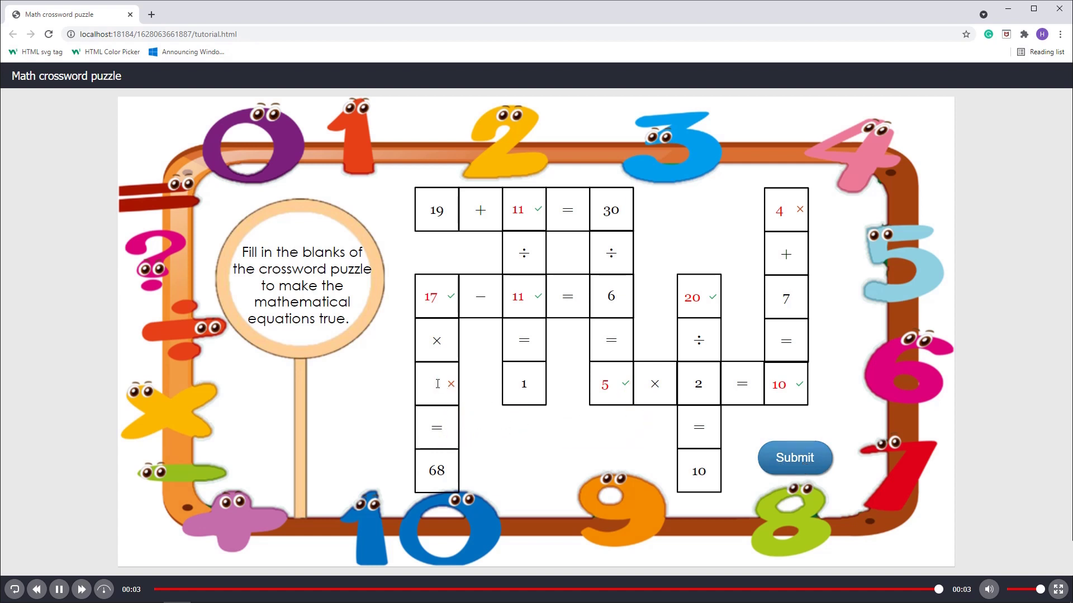
type("4")
left_click(786, 209)
key("BackSpace")
type("3")
left_click(798, 464)
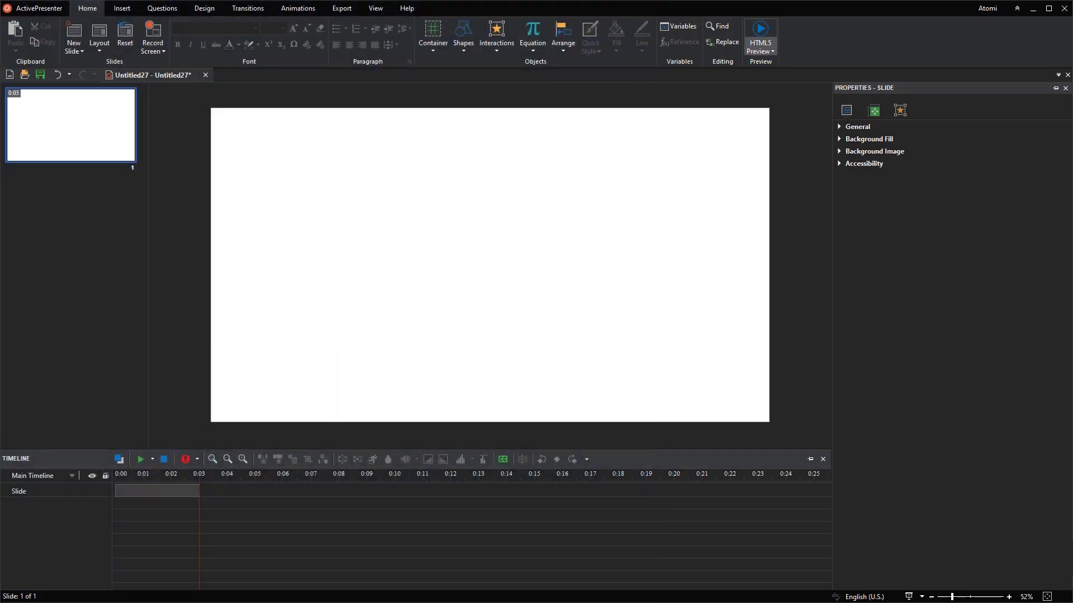
- Switch to ActivePresenter and set background.png from the Desktop as the blank slide's background image
left_click(920, 151)
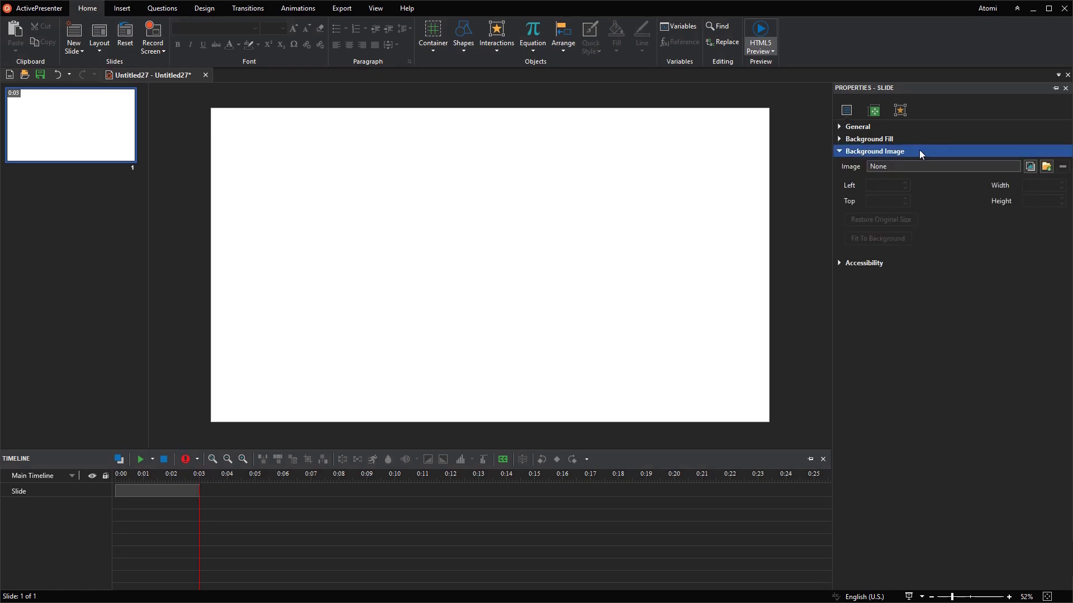
left_click(1046, 166)
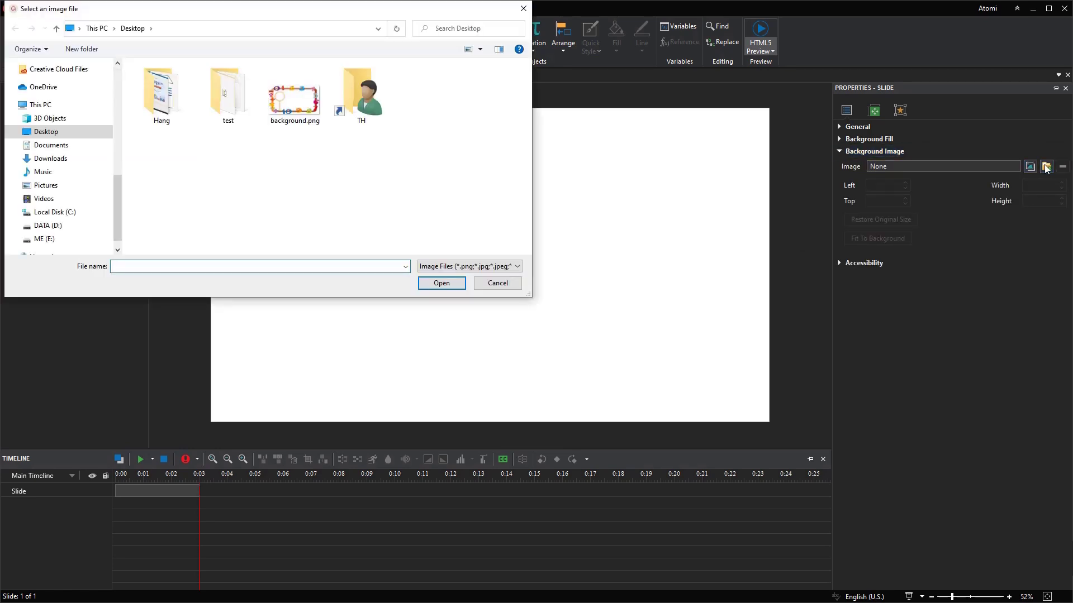
left_click(294, 98)
left_click(438, 285)
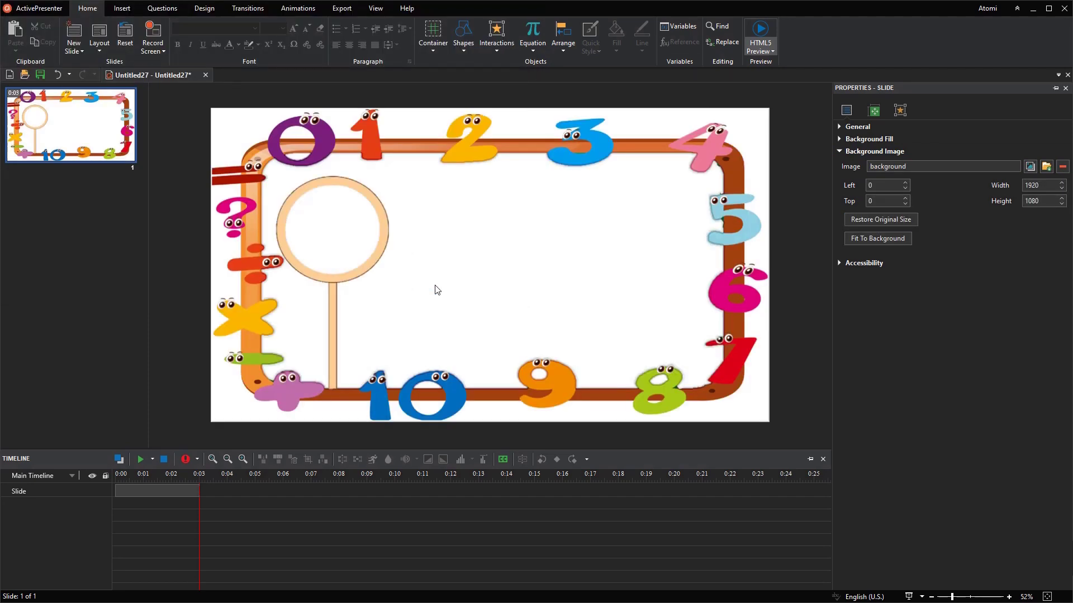
- Add a text caption inside the round sign reading "Fill in the blanks of the crossword puzzle to make the mathematical equations true."
left_click(127, 9)
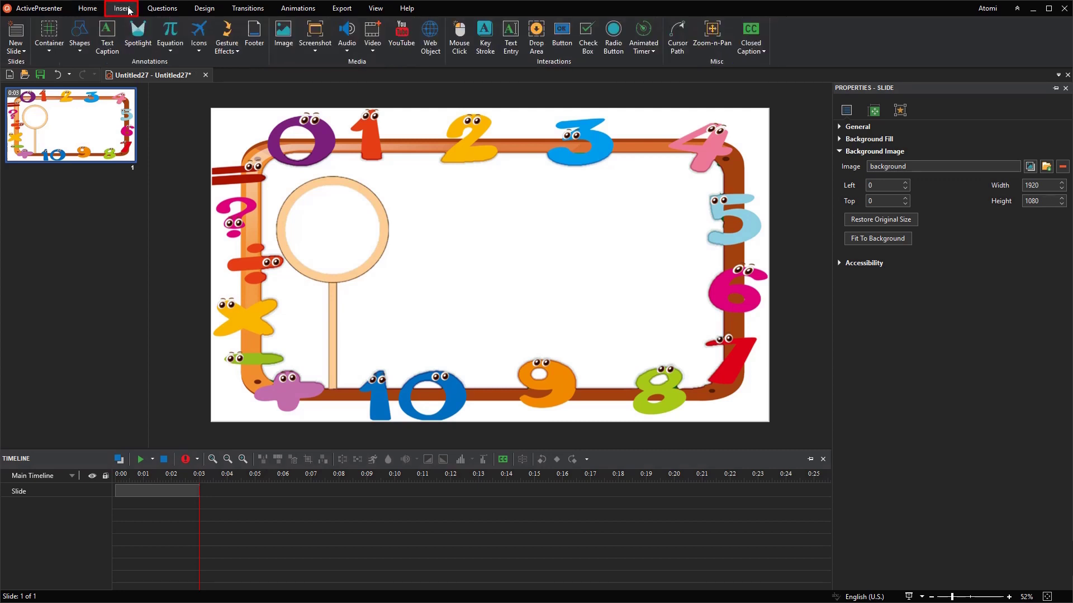
left_click(110, 43)
left_click_drag(297, 204, 373, 252)
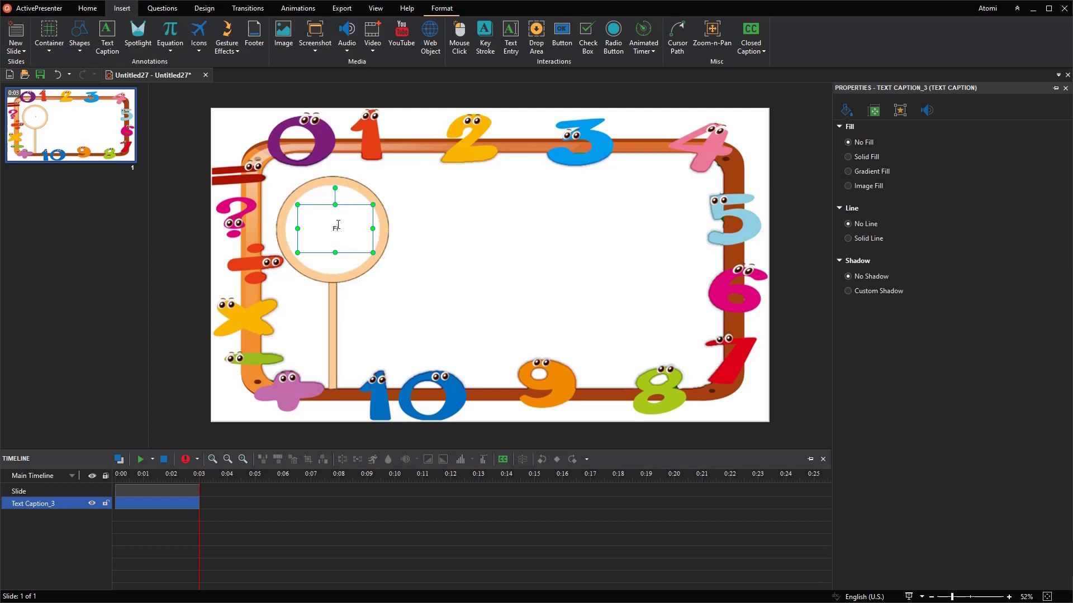
type("Fill in the blanks of the crossword puzzle to make the")
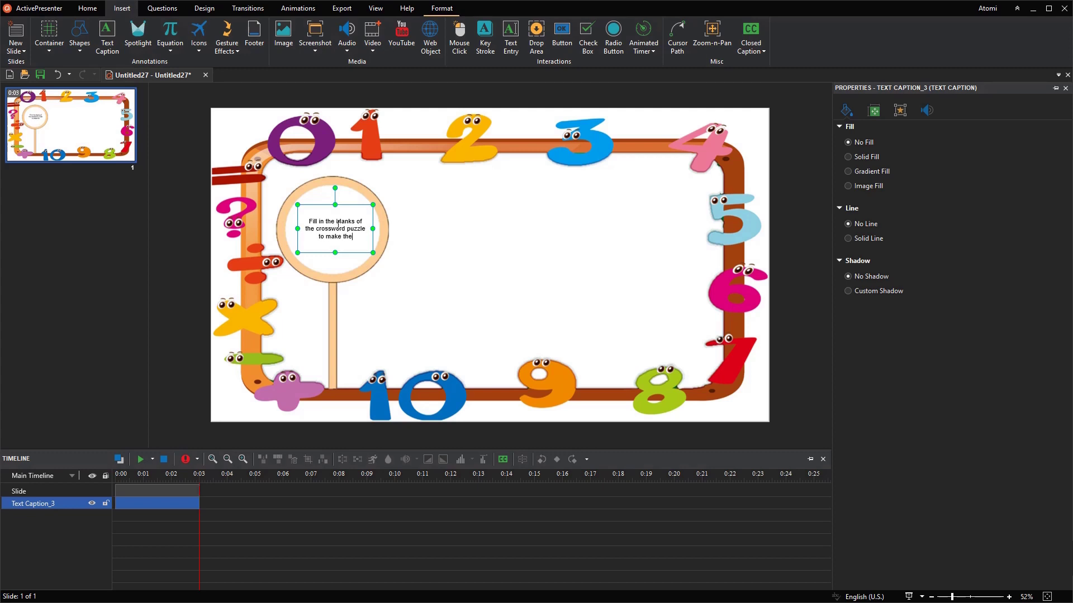
type(" mathematic")
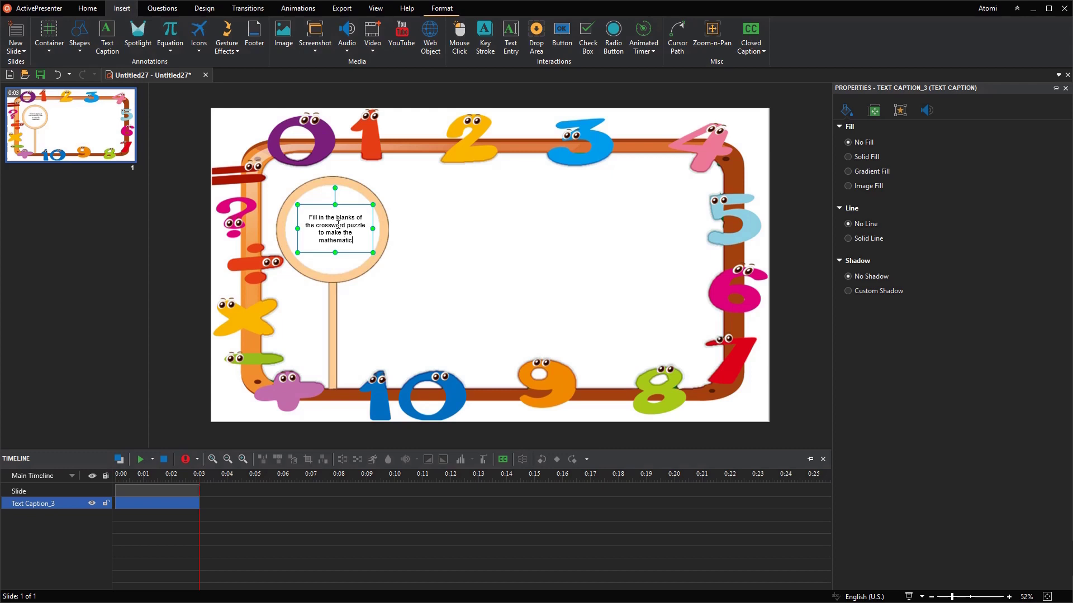
type("al equations true.")
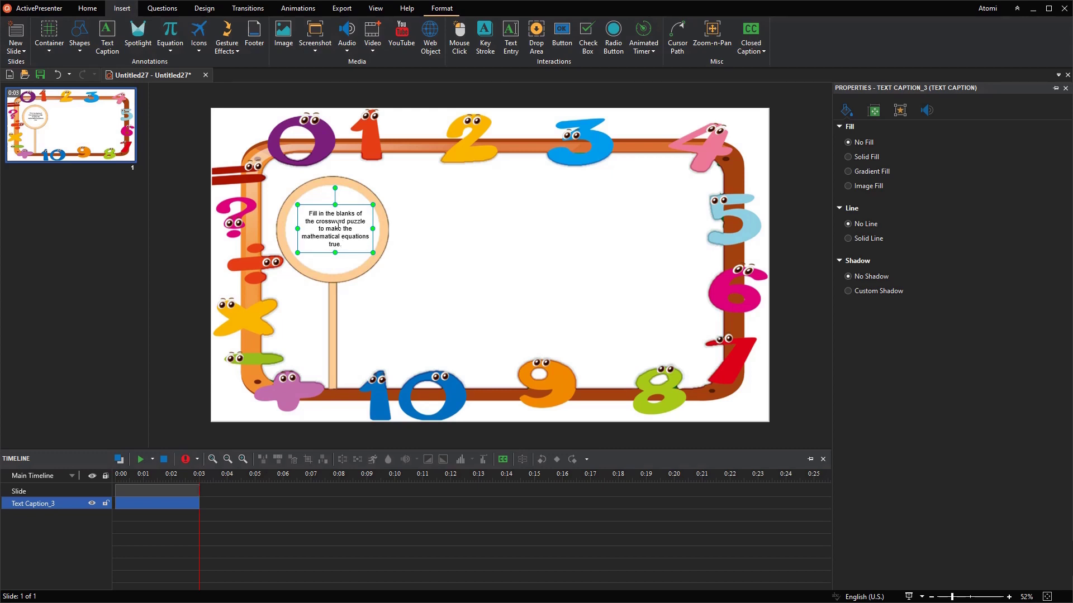
- Change all of the instruction caption's text to a larger geometric sans-serif font
key("ctrl+a")
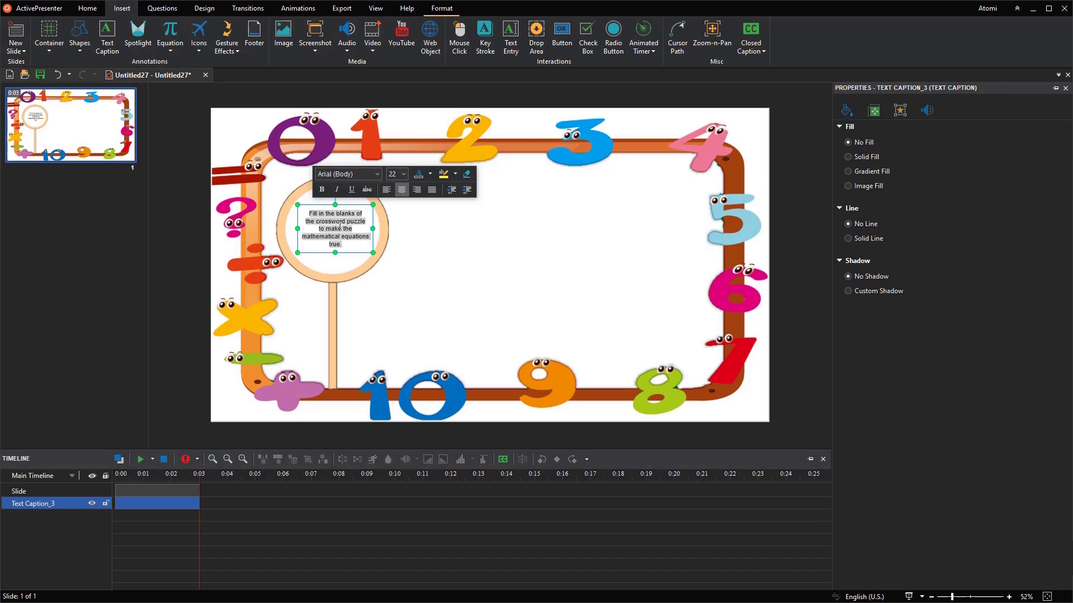
left_click(378, 174)
left_click_drag(544, 208, 546, 230)
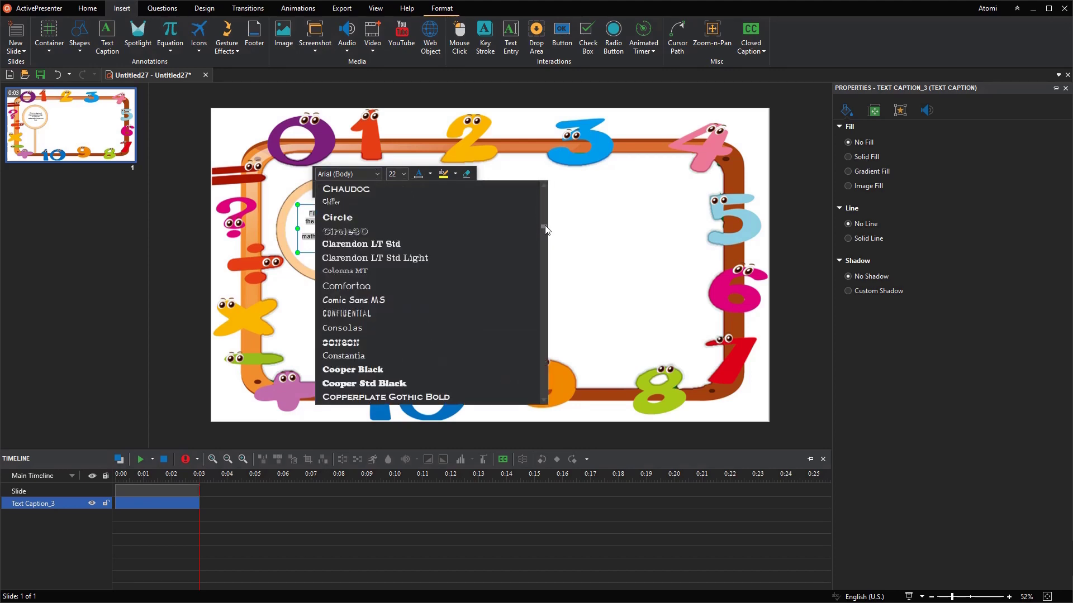
left_click(545, 229)
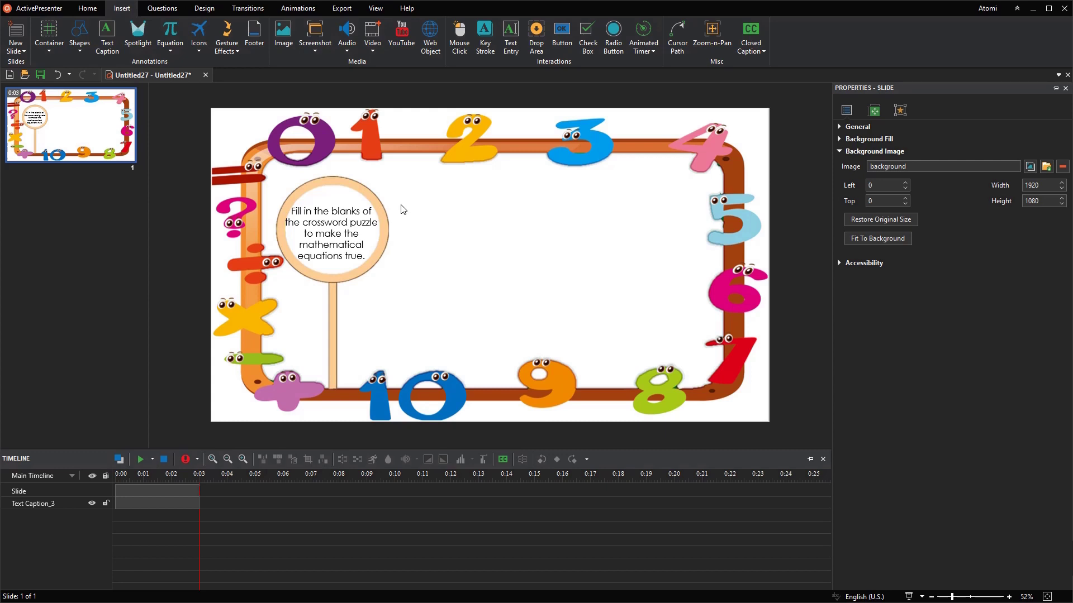
- Insert a grid box container and move it beside the round sign, at about left 604 and top 196
left_click(52, 50)
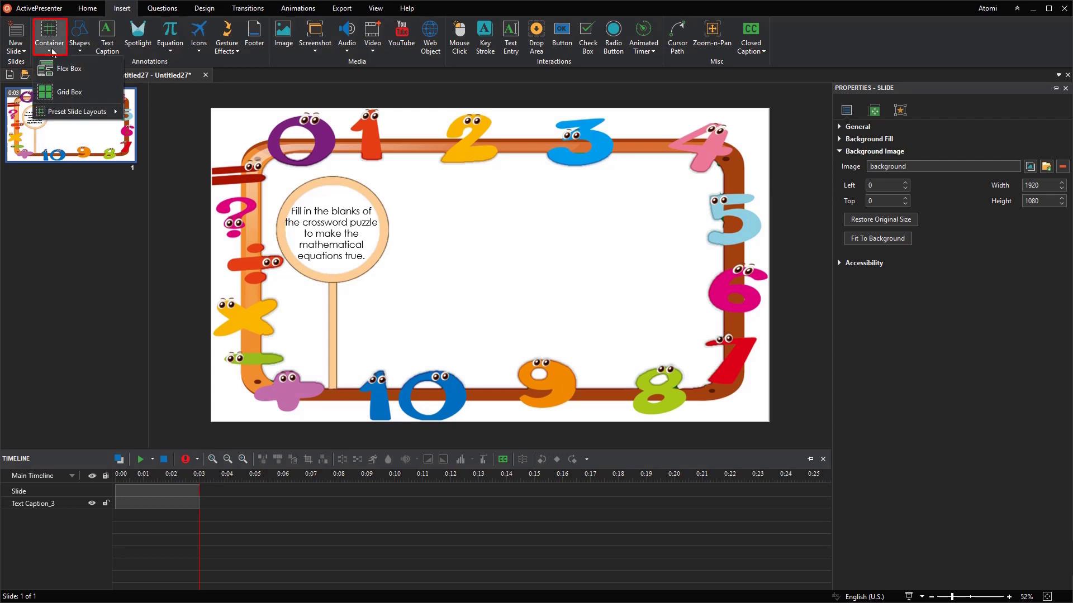
left_click(75, 93)
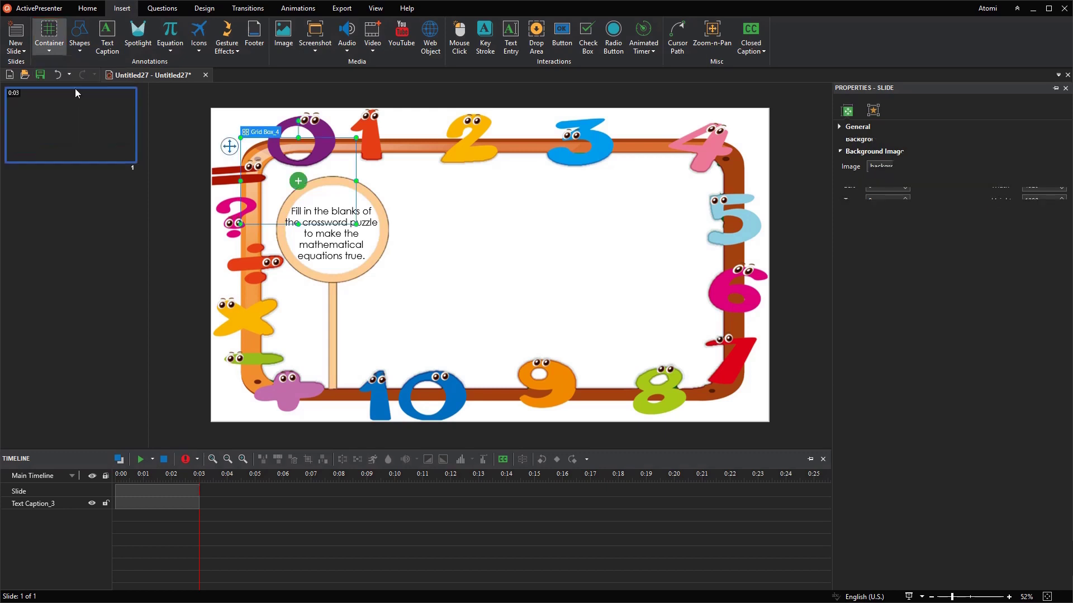
left_click_drag(319, 137, 489, 171)
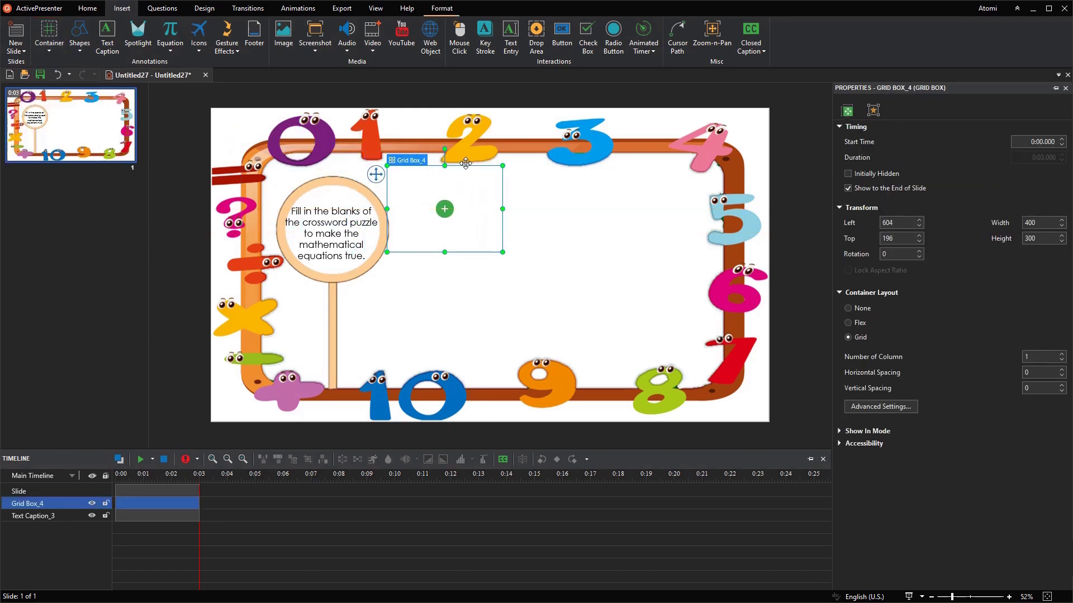
- Add five rectangle shapes to the grid box
left_click(446, 210)
mouse_move(500, 214)
mouse_move(551, 217)
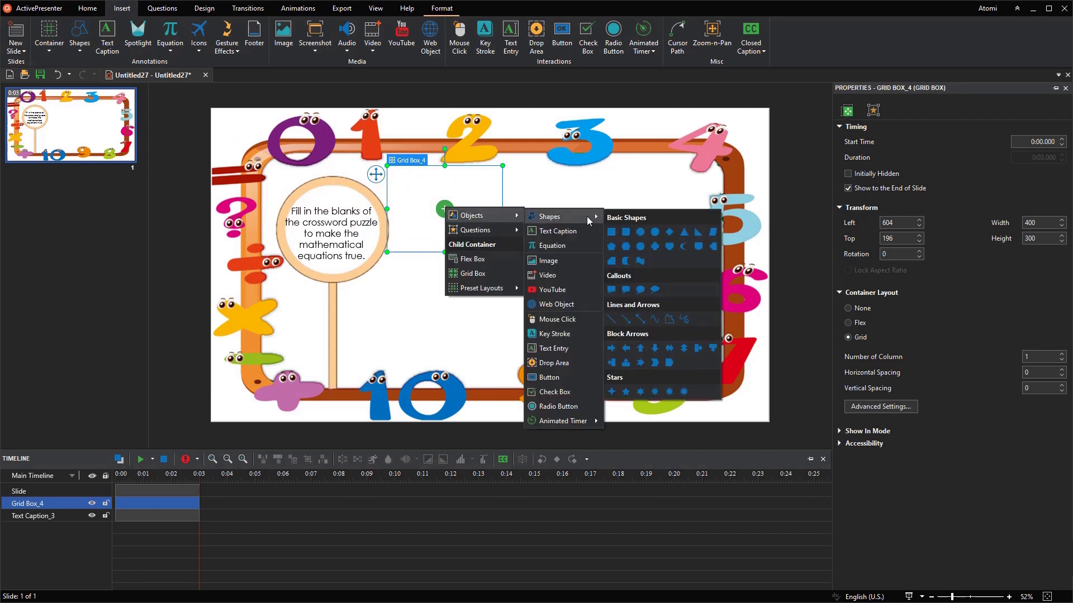
left_click(611, 233)
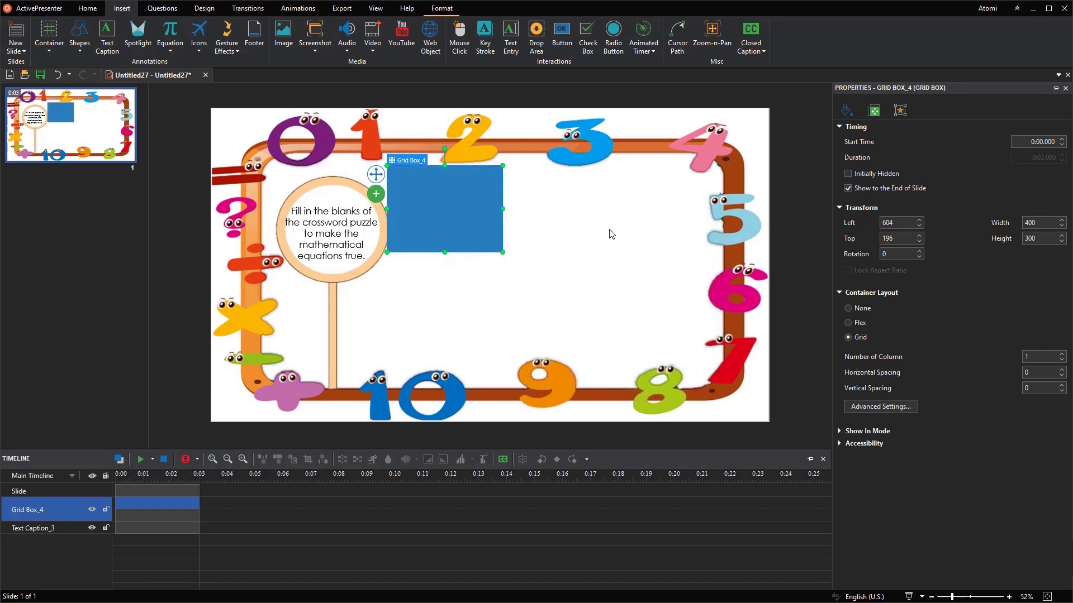
left_click(376, 194)
mouse_move(406, 202)
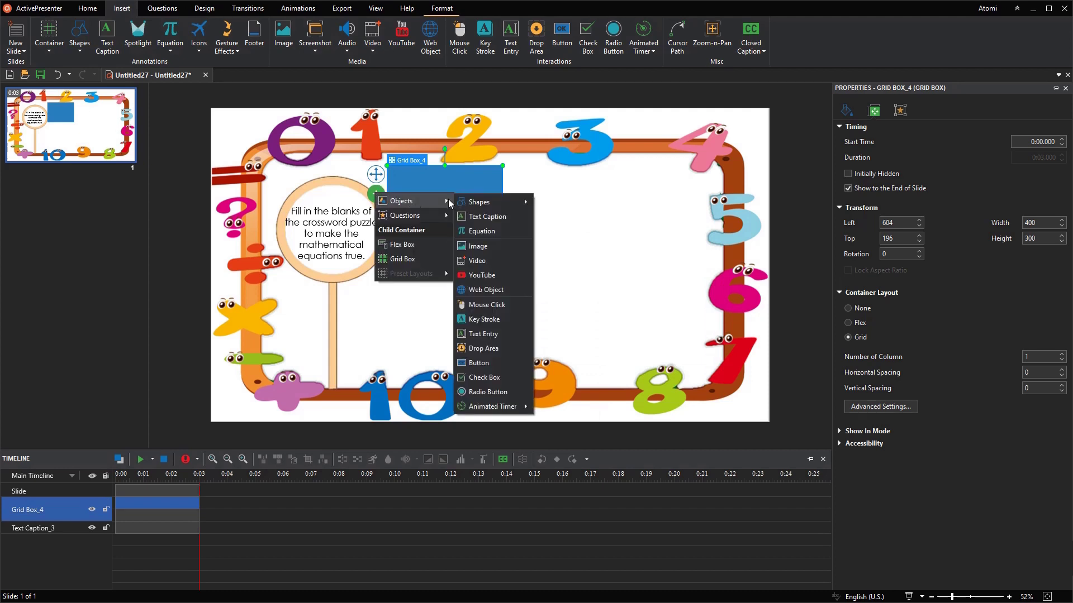
left_click(541, 218)
left_click(376, 194)
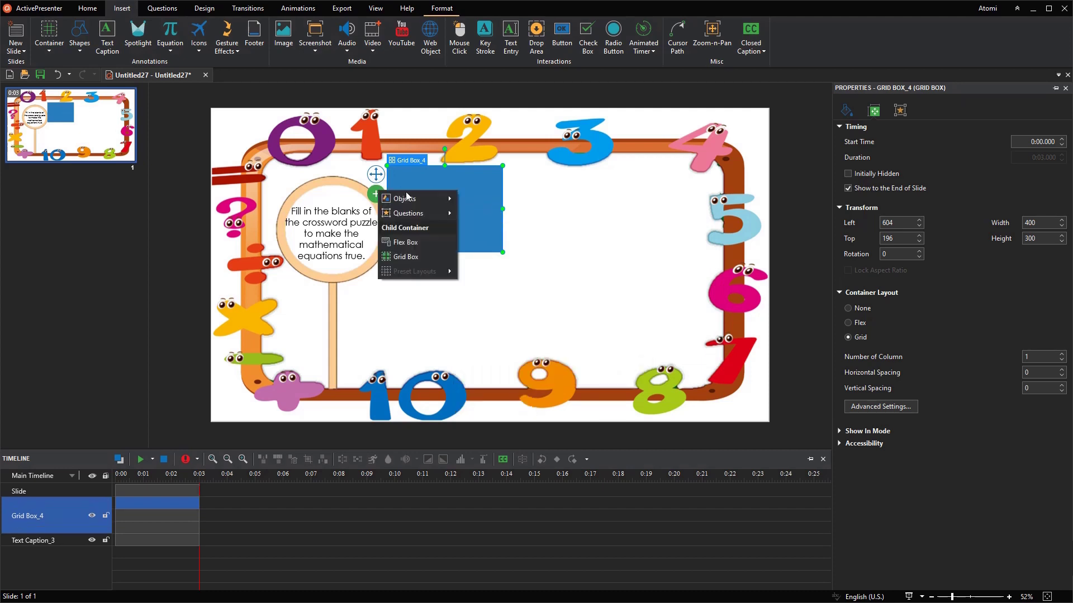
mouse_move(408, 199)
mouse_move(487, 201)
left_click(544, 216)
left_click(376, 194)
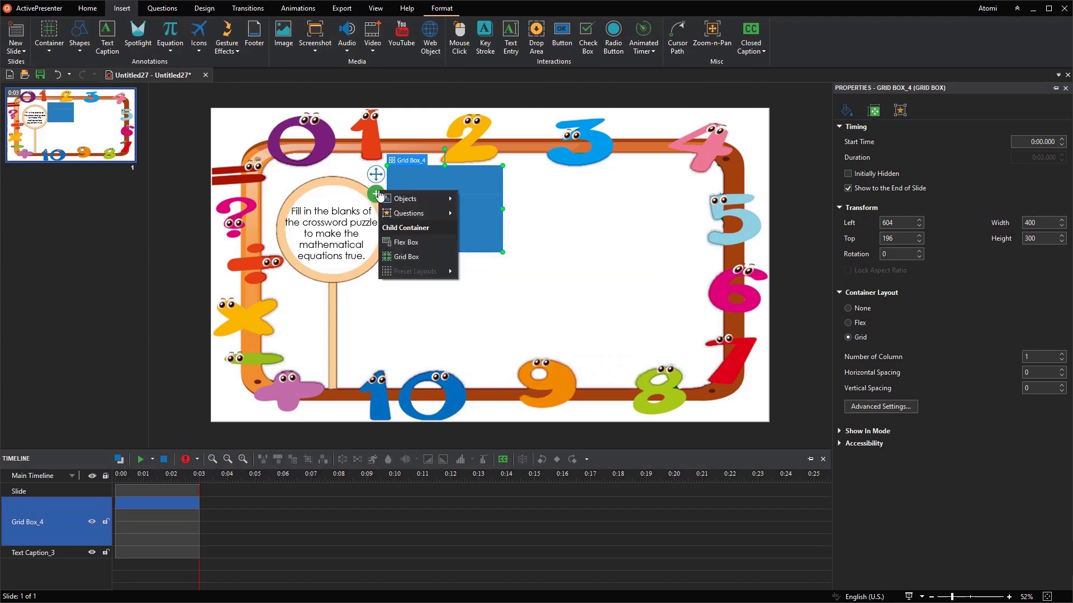
mouse_move(412, 198)
mouse_move(483, 199)
left_click(543, 217)
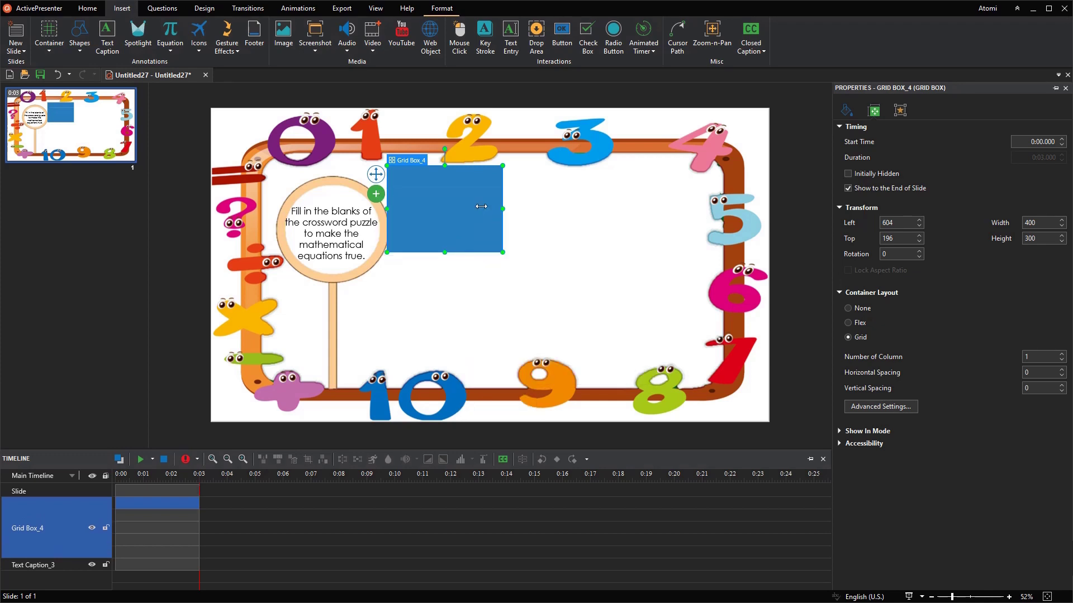
left_click(376, 194)
mouse_move(411, 200)
mouse_move(484, 200)
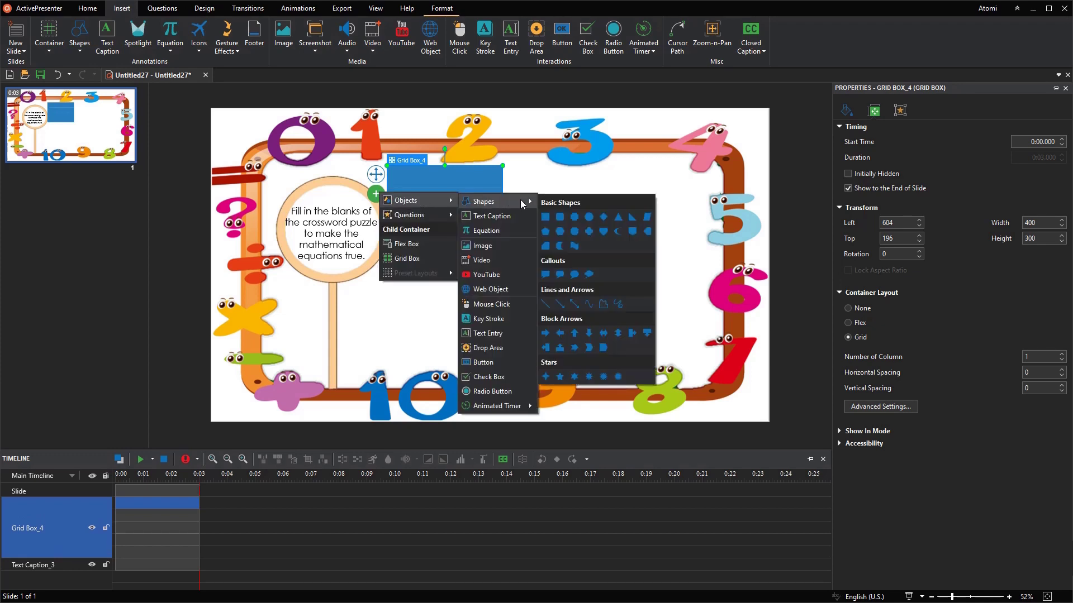
left_click(544, 217)
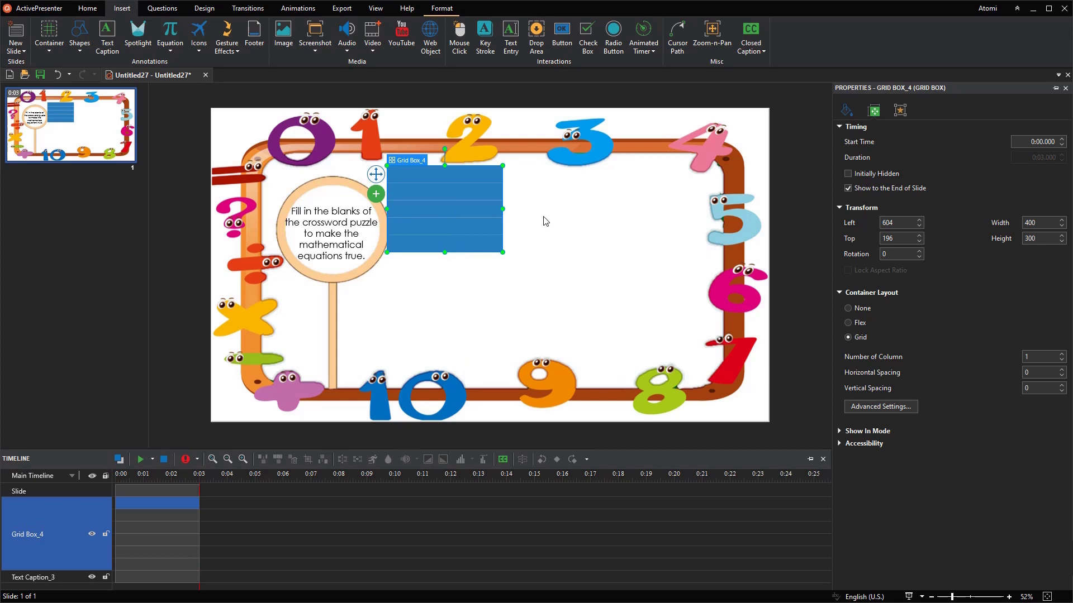
- Shift the grid box slightly away from the round sign to about left 629 and set its number of columns to 5
left_click_drag(378, 169, 385, 169)
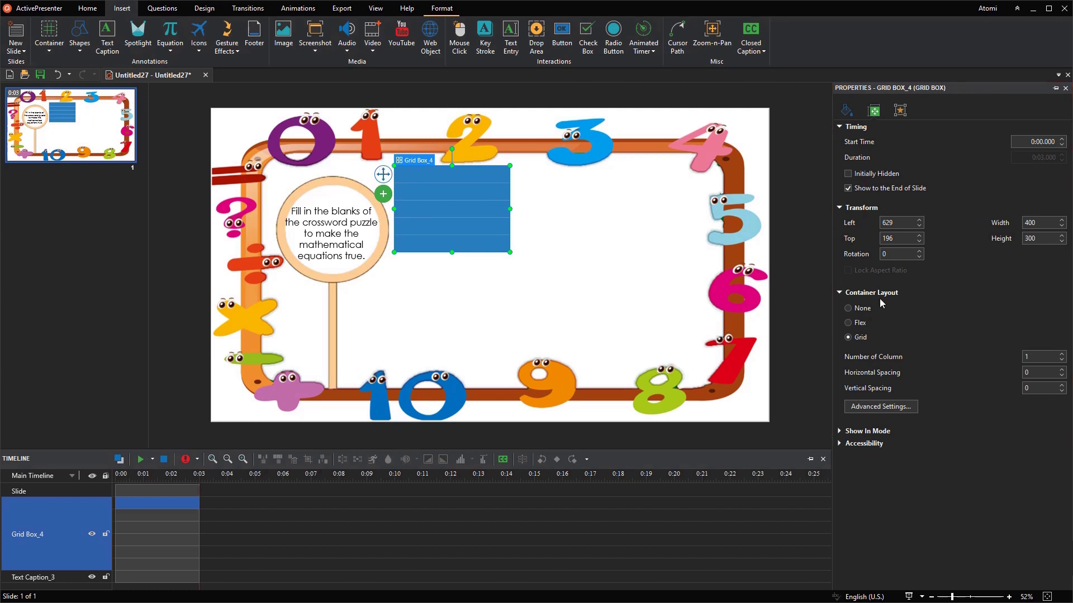
left_click(1061, 354)
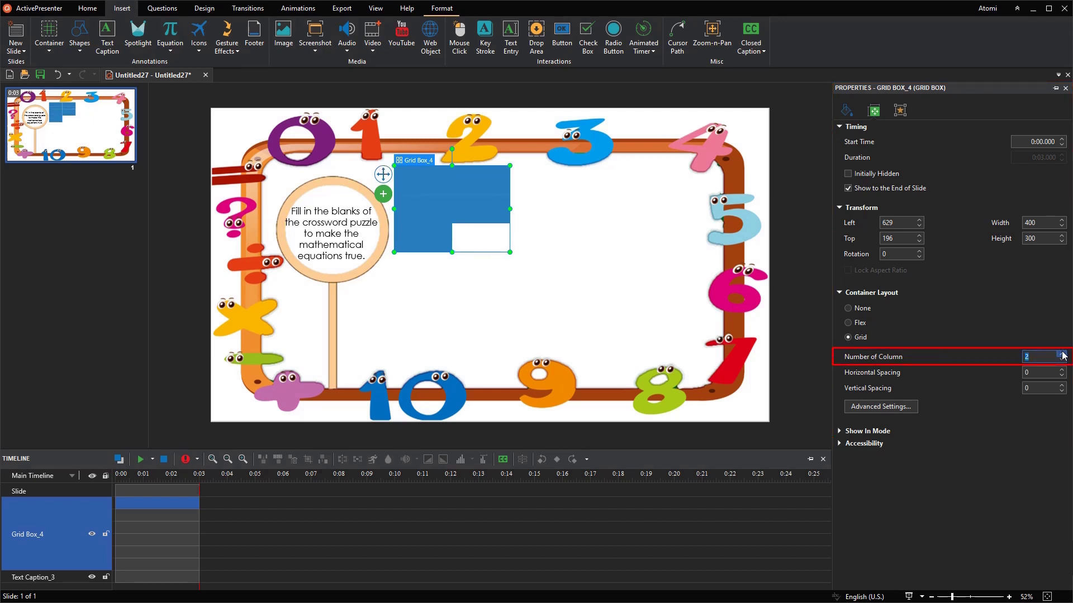
left_click(1061, 353)
left_click(1061, 354)
left_click(1061, 353)
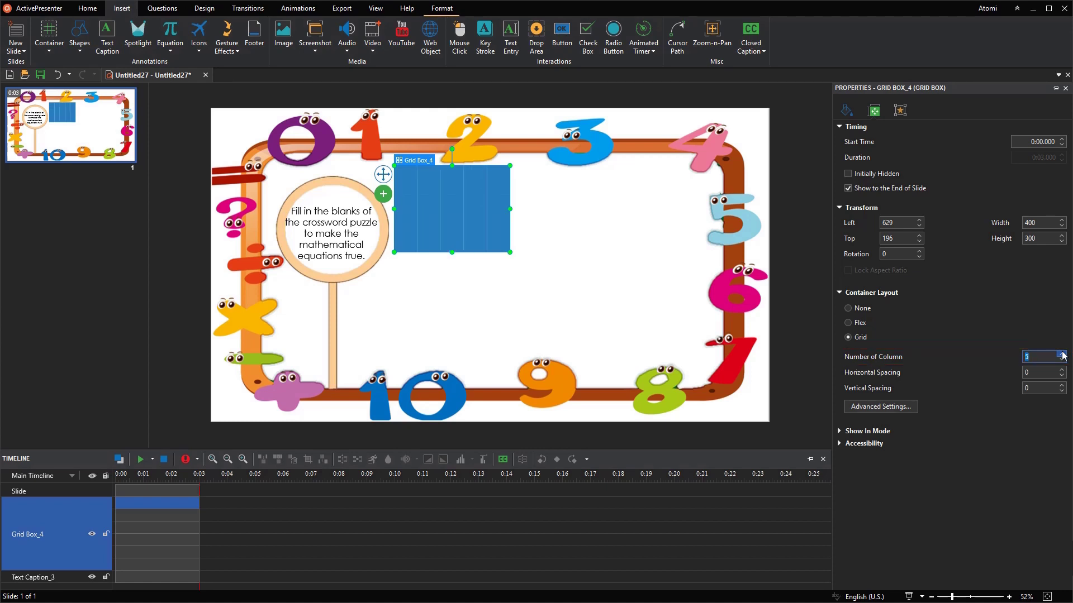
- Set the grid box's width to 500 and its height to 100
double_click(1027, 223)
type("3")
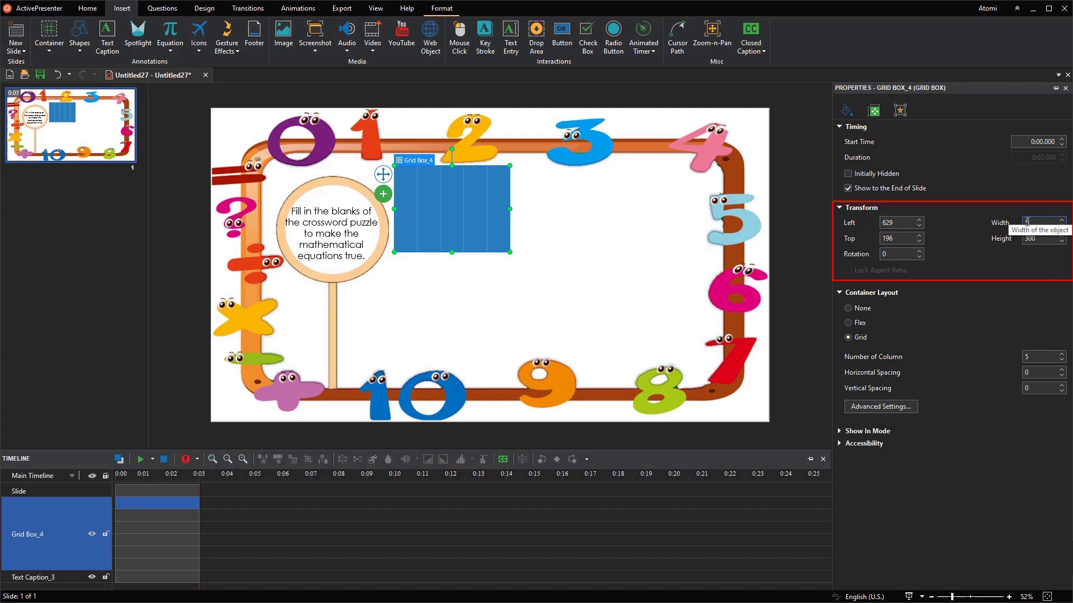
type("00")
key("Return")
double_click(1025, 238)
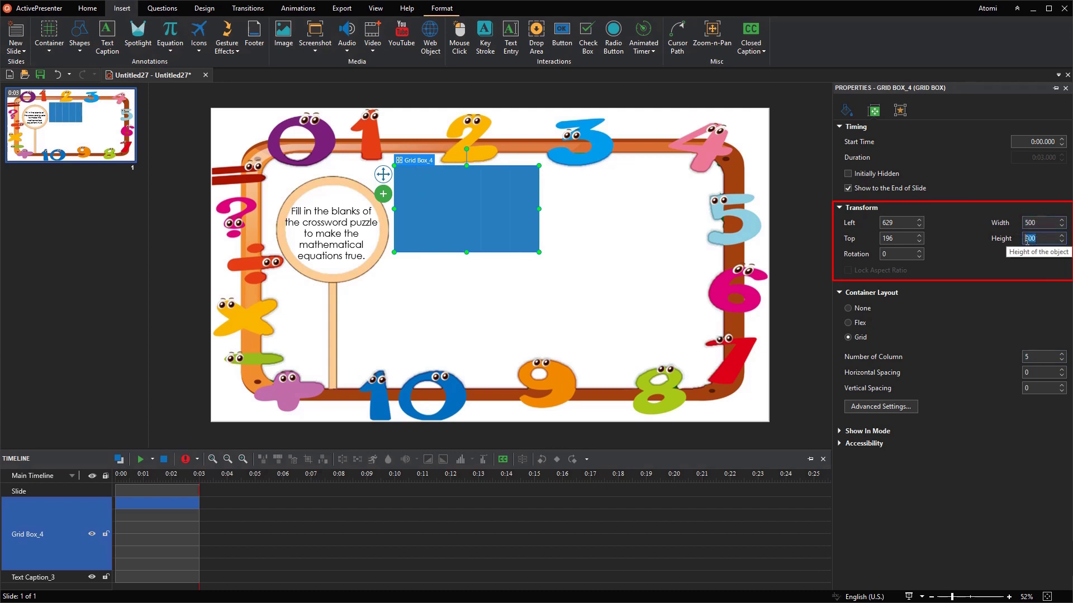
type("100")
key("Return")
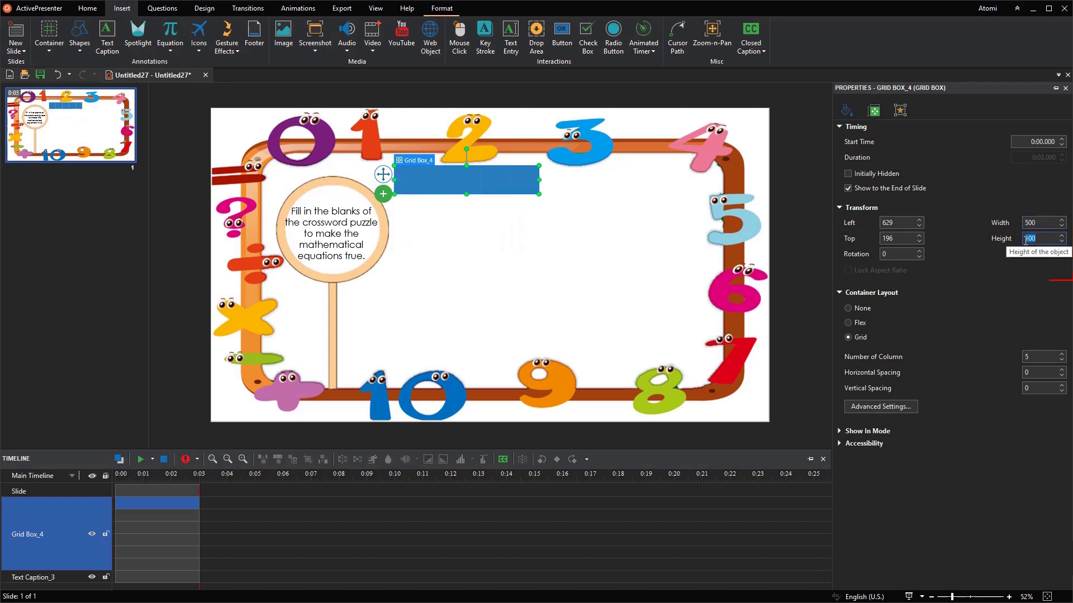
- Give the grid box's rectangles no fill and a solid line
left_click(846, 114)
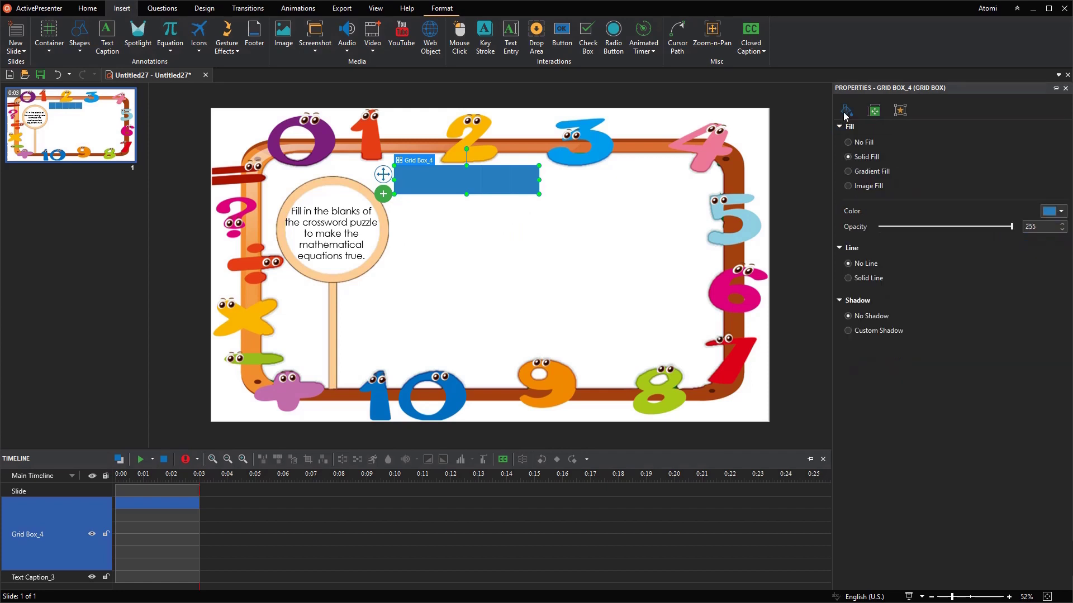
left_click(848, 142)
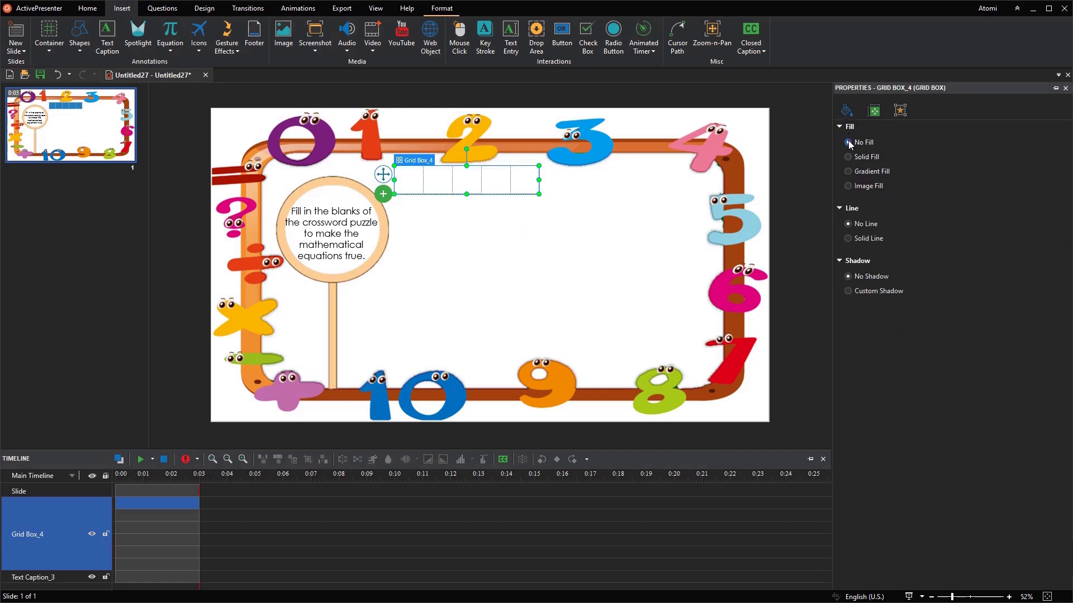
left_click(847, 238)
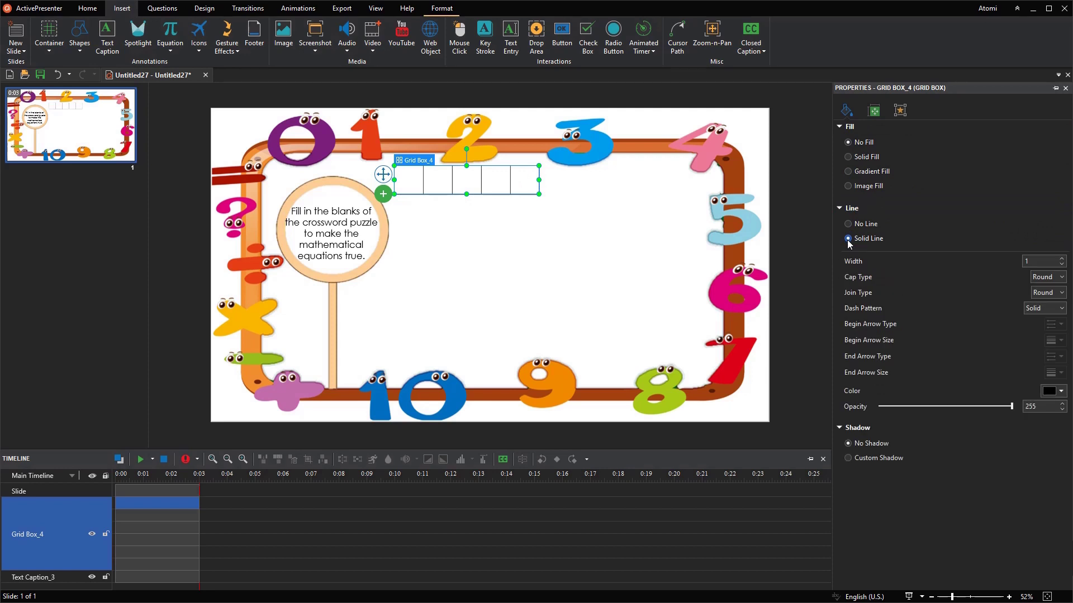
- Set the line width of the grid box's rectangles to 3
left_click(1062, 258)
left_click(1062, 259)
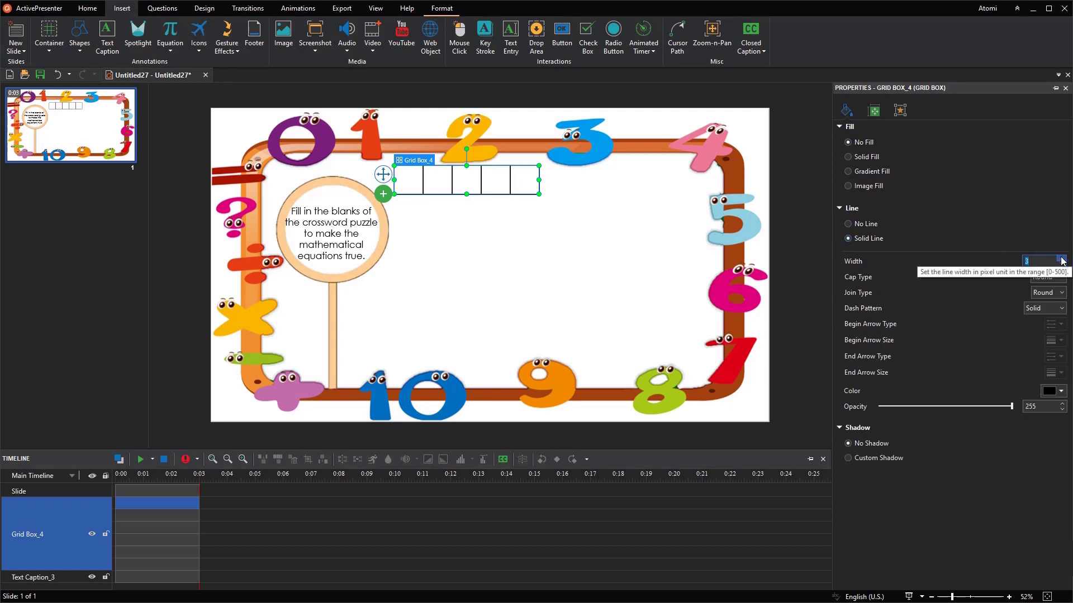
left_click(627, 216)
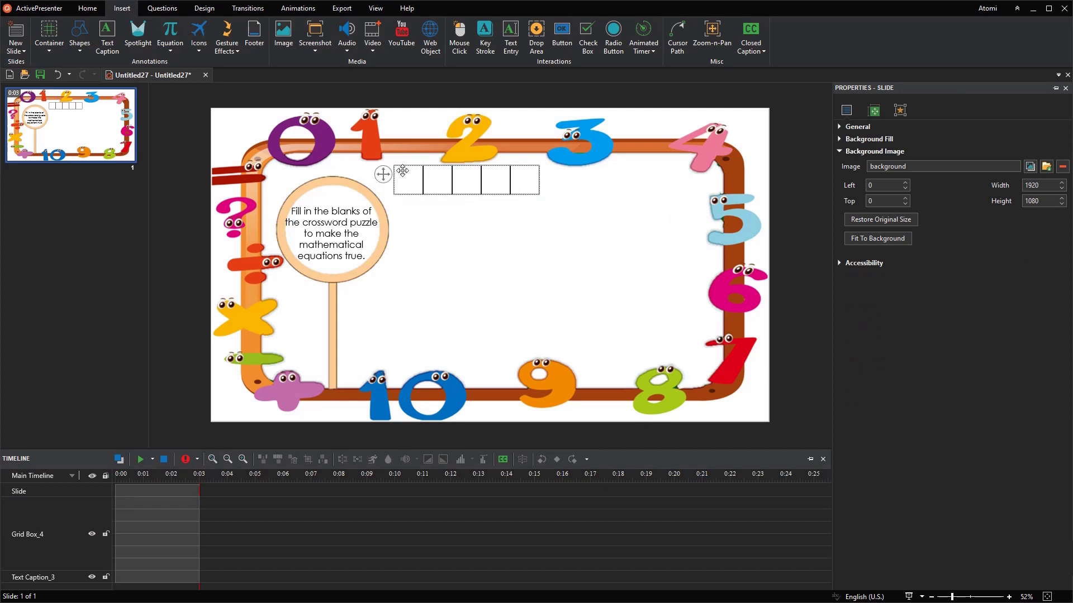
- Duplicate the five-cell grid box and place the copy below the original at about left 679, top 379
right_click(381, 172)
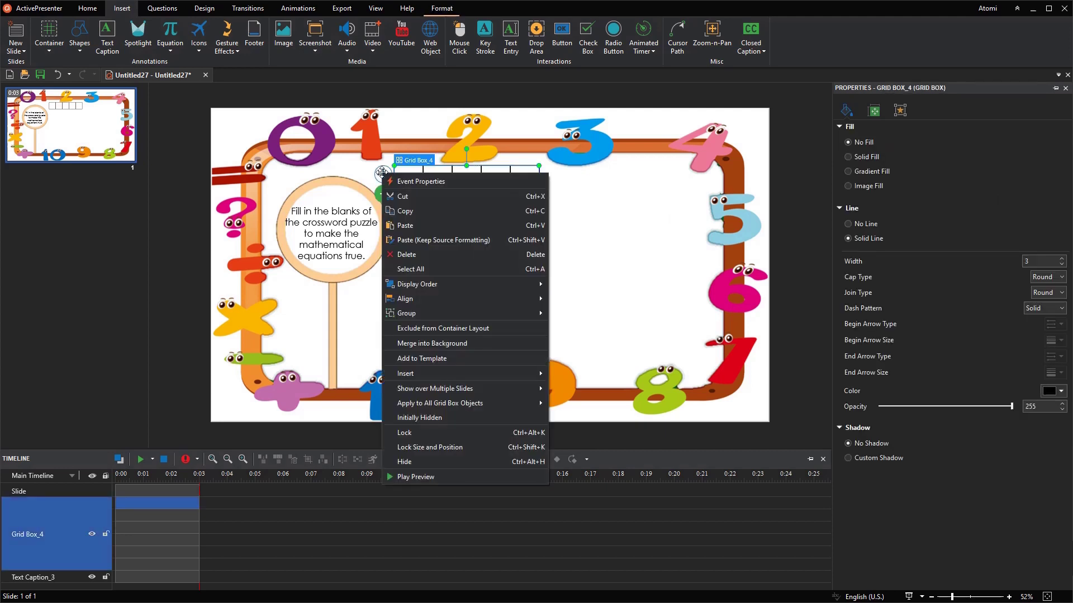
left_click(410, 212)
right_click(410, 214)
left_click(429, 220)
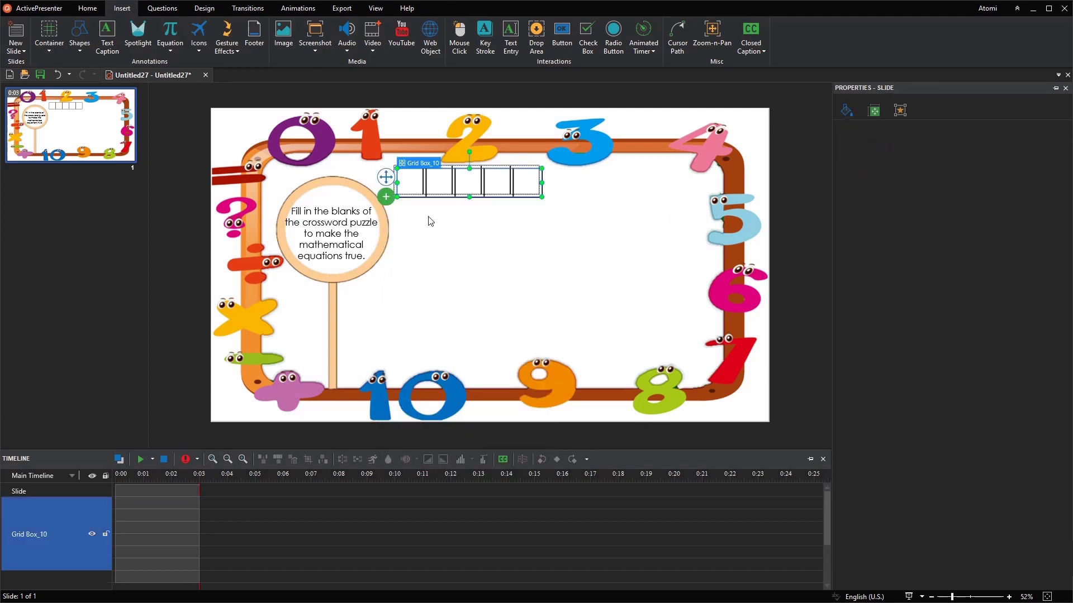
left_click_drag(386, 176, 398, 225)
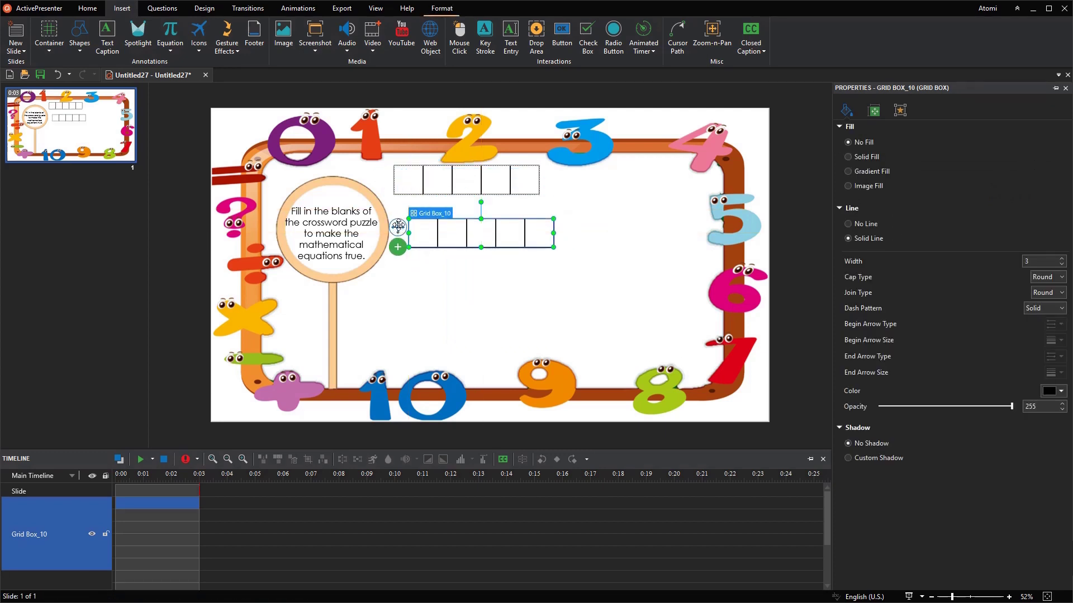
- Set the copied grid box's number of columns to 1
left_click(874, 112)
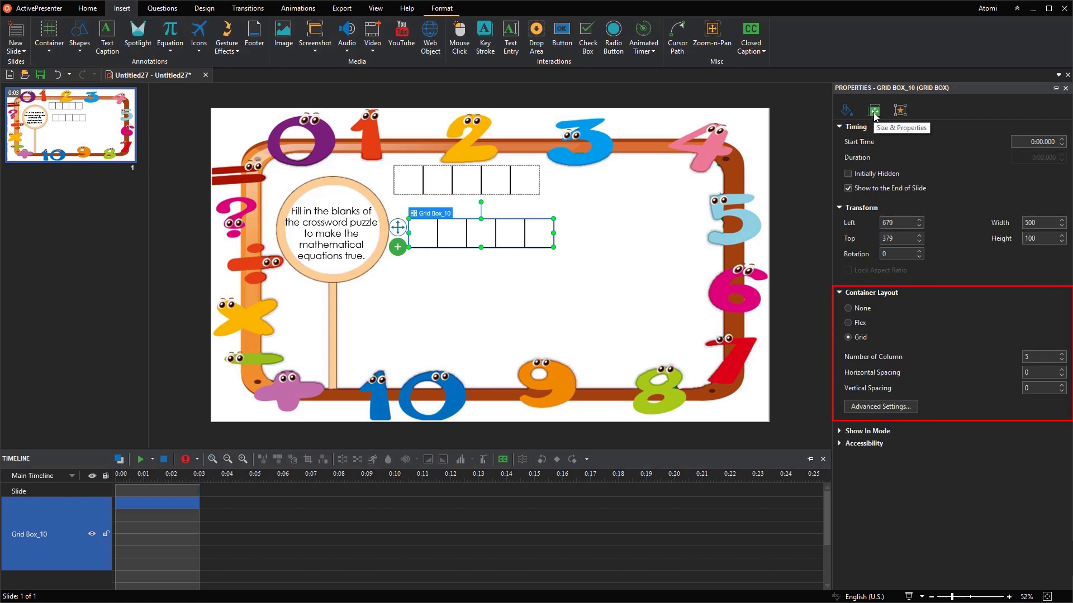
left_click(1060, 360)
left_click(1061, 360)
left_click(1061, 360)
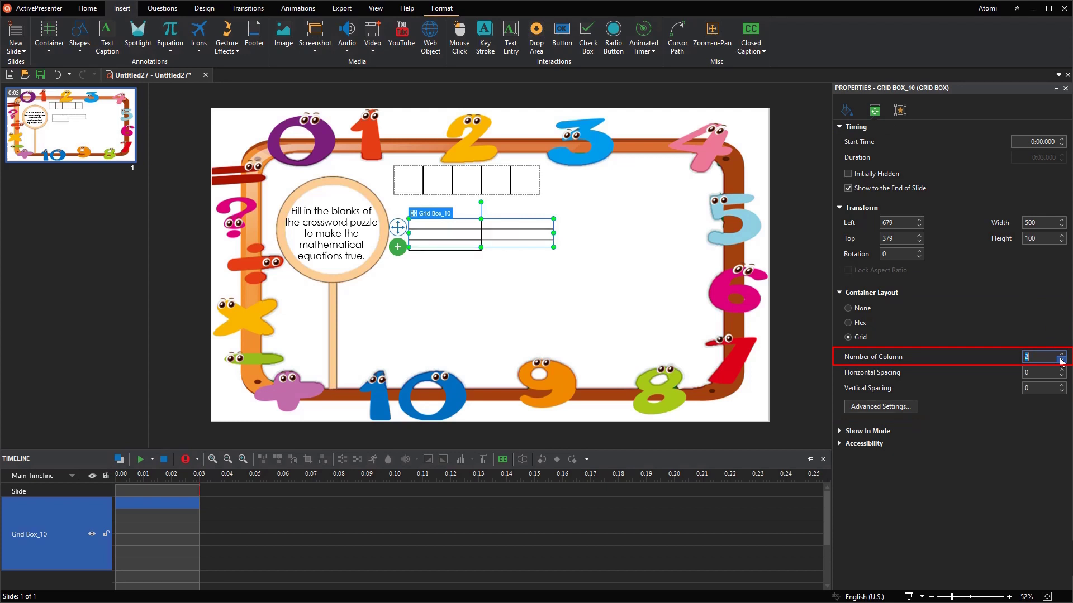
left_click(1060, 359)
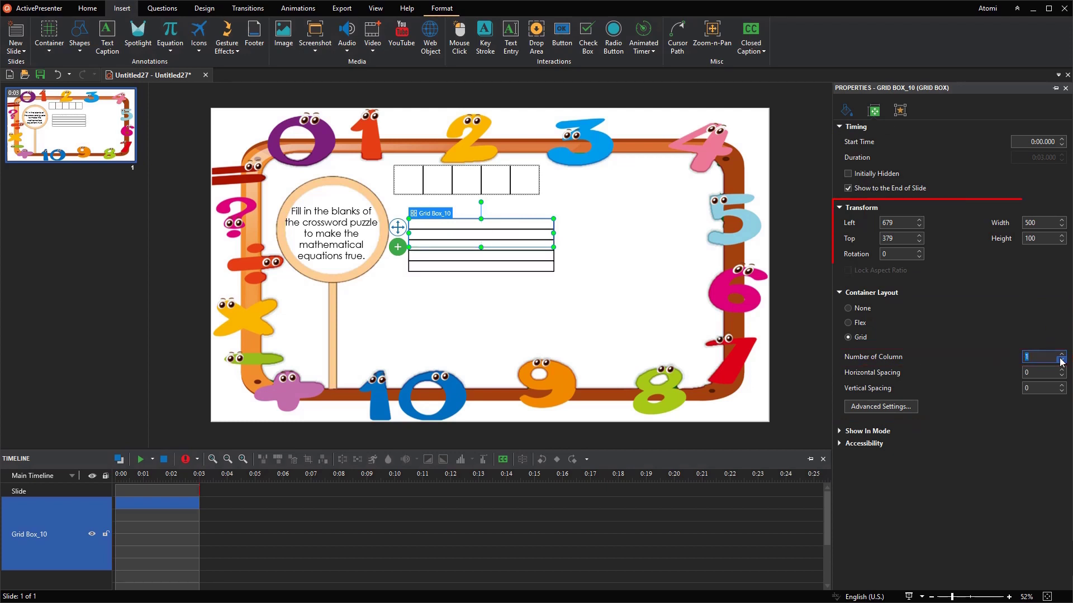
- Set the copied grid box's width to 100 and its height to 500
double_click(1026, 222)
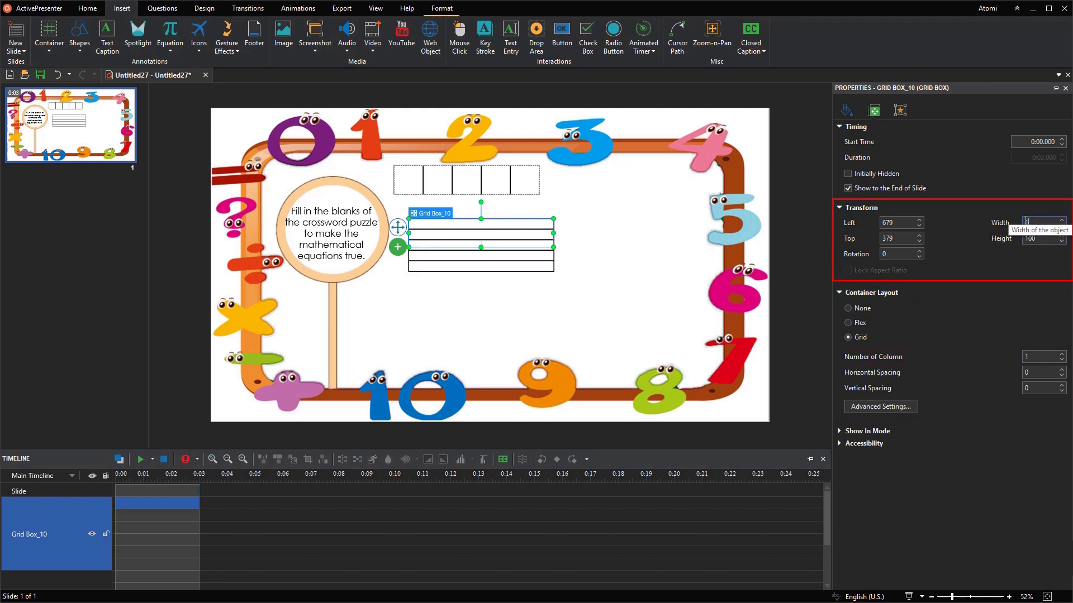
type("100")
key("Return")
double_click(1027, 238)
type("5")
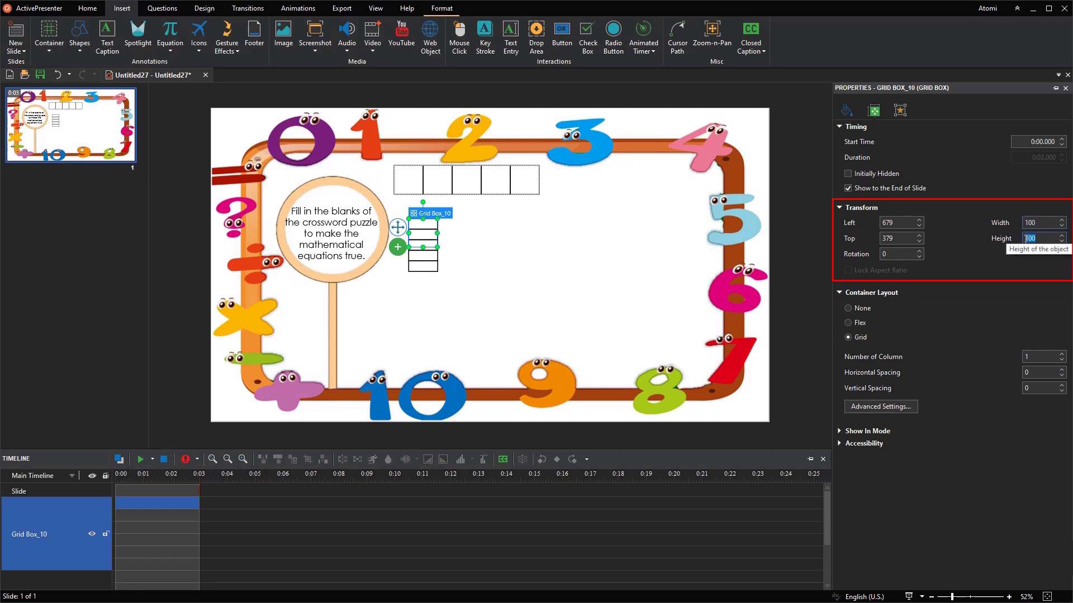
key("Return")
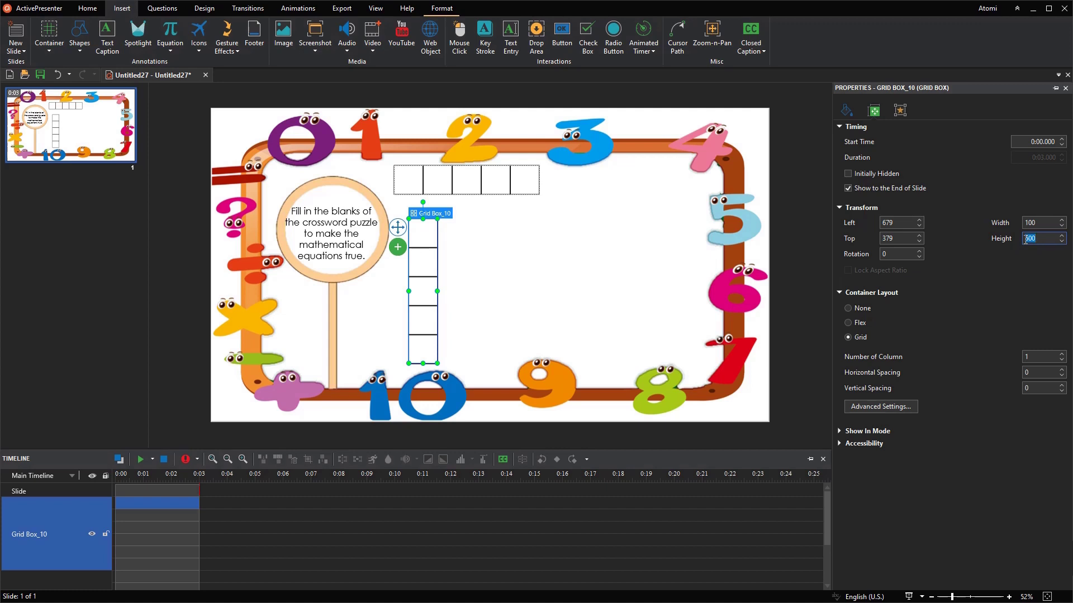
- Turn off Container Snapping and move the vertical grid box to left 829, top 196, its first cell over the row's third cell
left_click_drag(411, 215, 449, 173)
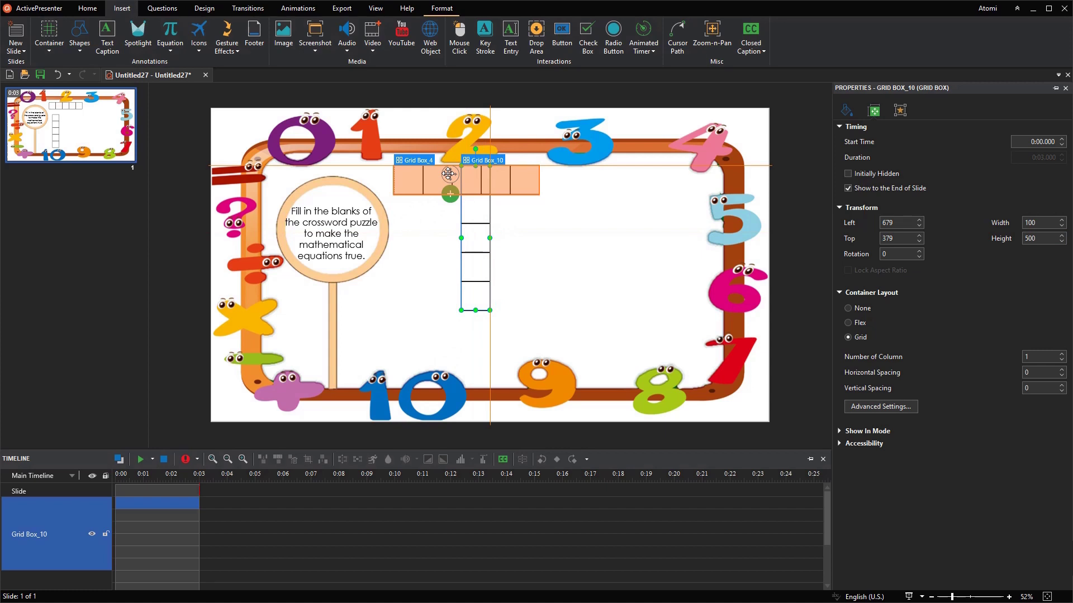
left_click_drag(448, 174, 448, 173)
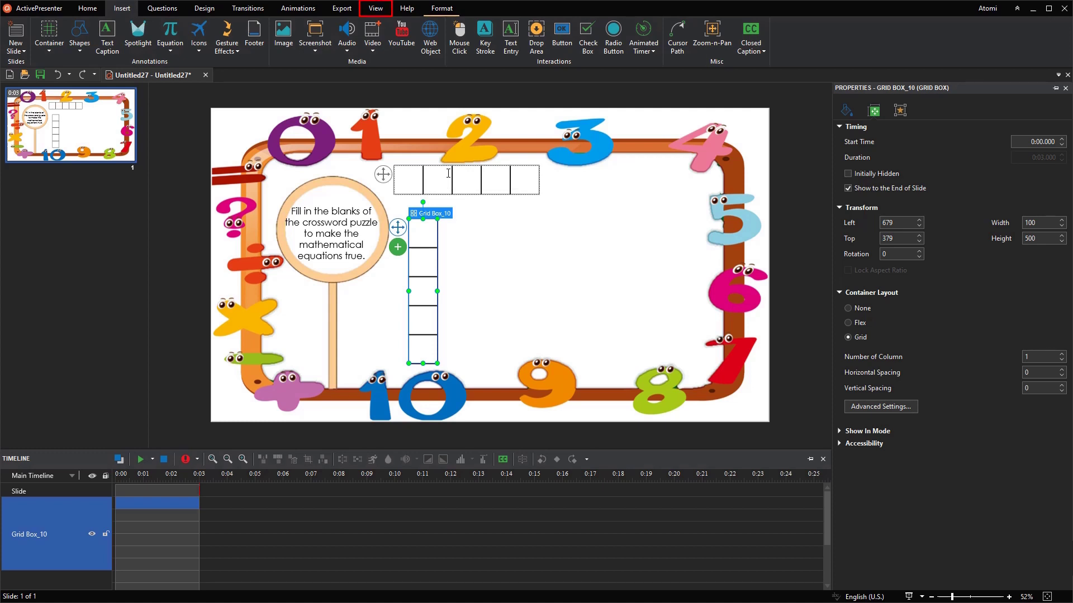
left_click(375, 8)
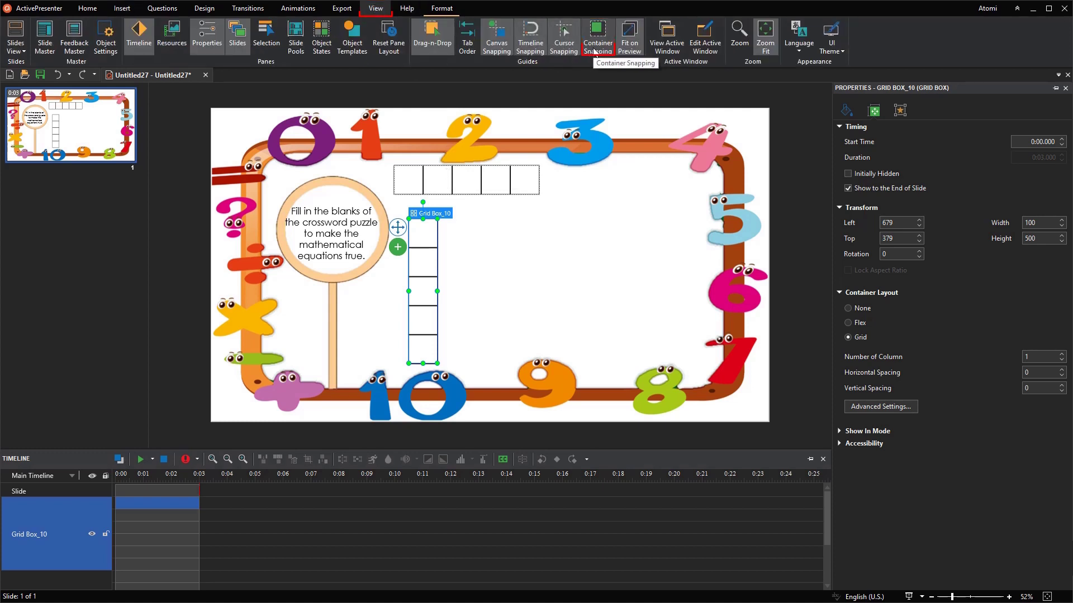
left_click_drag(397, 228, 440, 174)
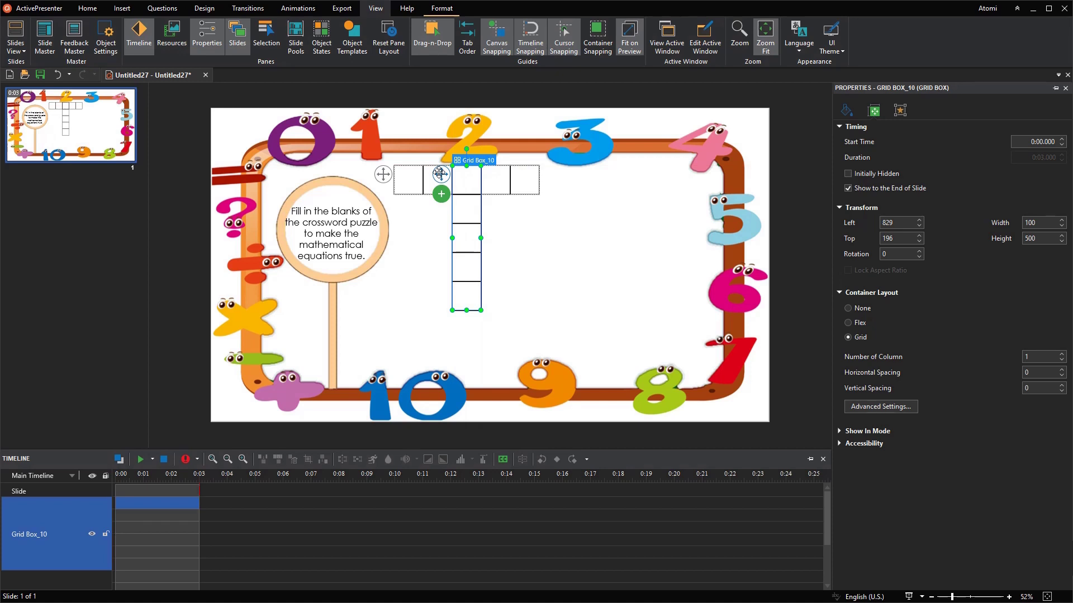
- Duplicate the vertical grid box and align the copy's first cell with the row's fifth cell at left 1029, top 196
key("ctrl+v")
key("ctrl+v")
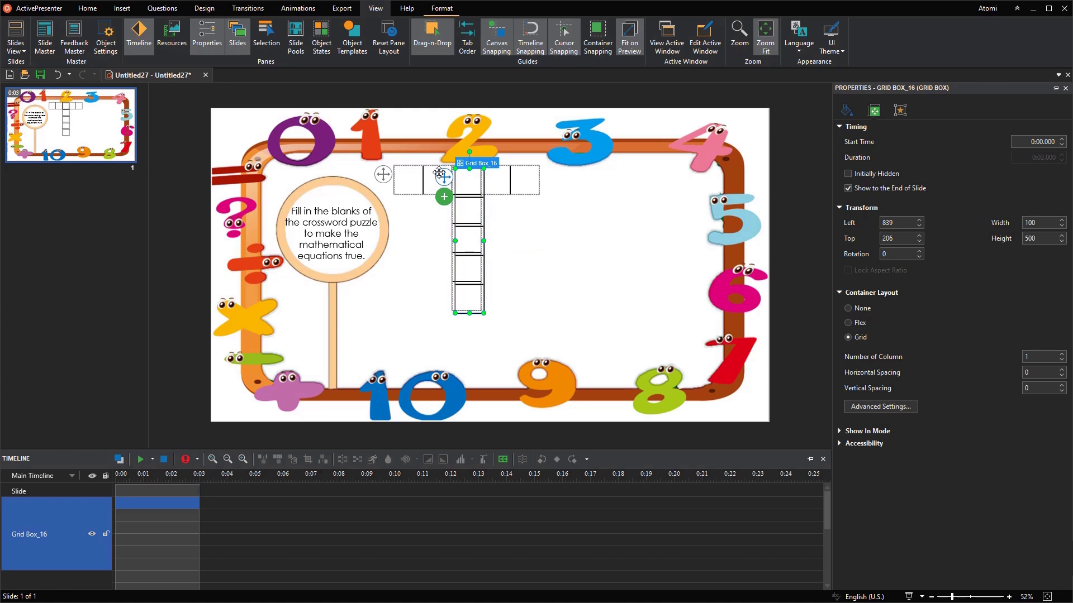
left_click_drag(440, 174, 499, 174)
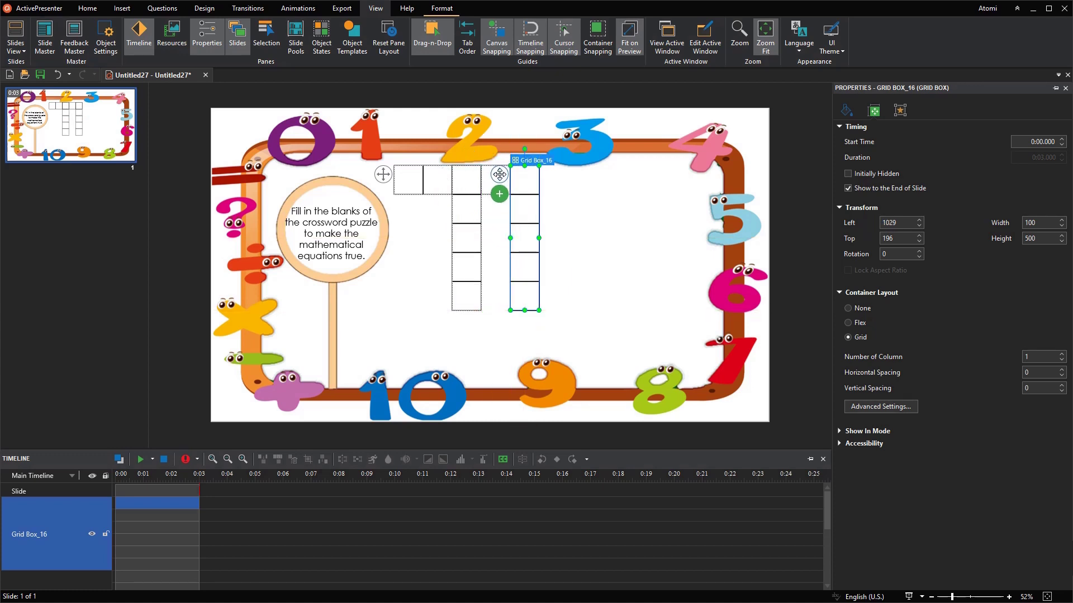
- Complete the crossword layout with two more horizontal and three more vertical copies of the grid boxes, arranged so their cells intersect
left_click_drag(383, 174, 499, 289)
left_click_drag(499, 175, 615, 174)
left_click(683, 272)
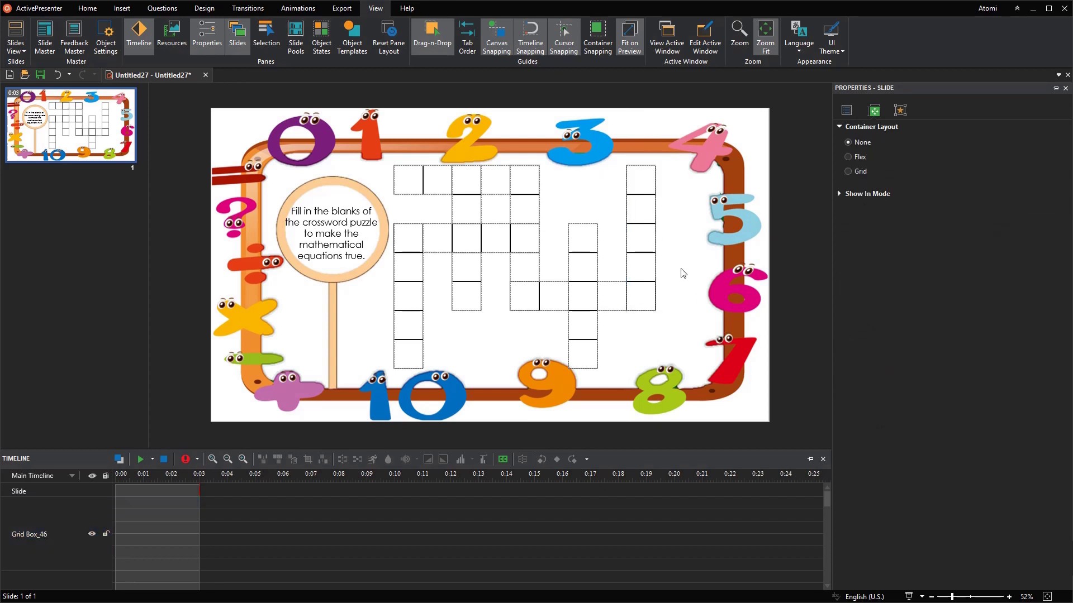
- Set the text of all eight grid boxes to Georgia, size 32, in black
left_click_drag(670, 343, 401, 181)
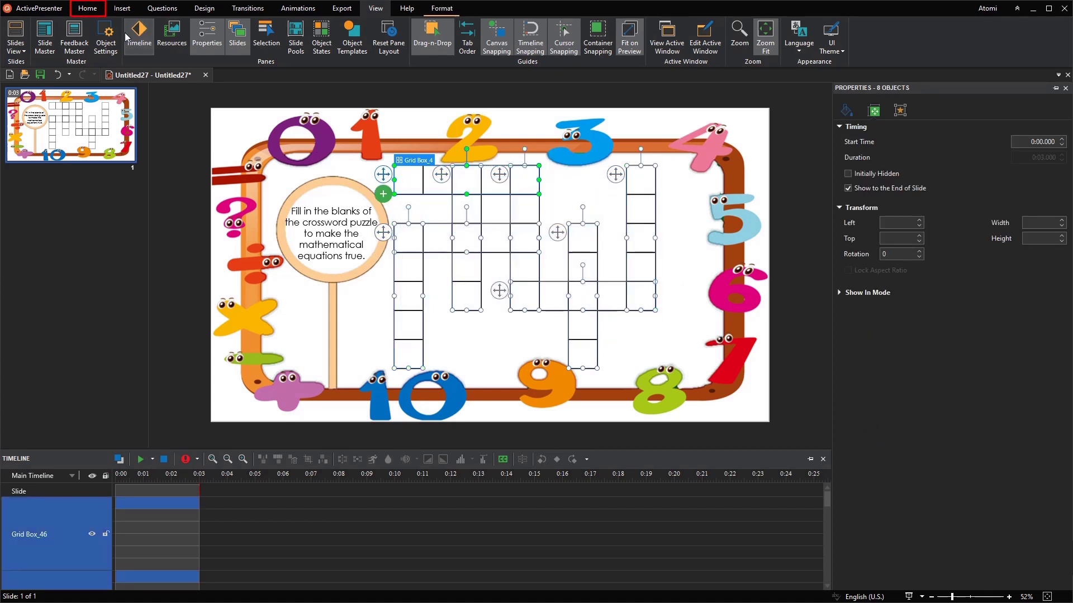
left_click(88, 8)
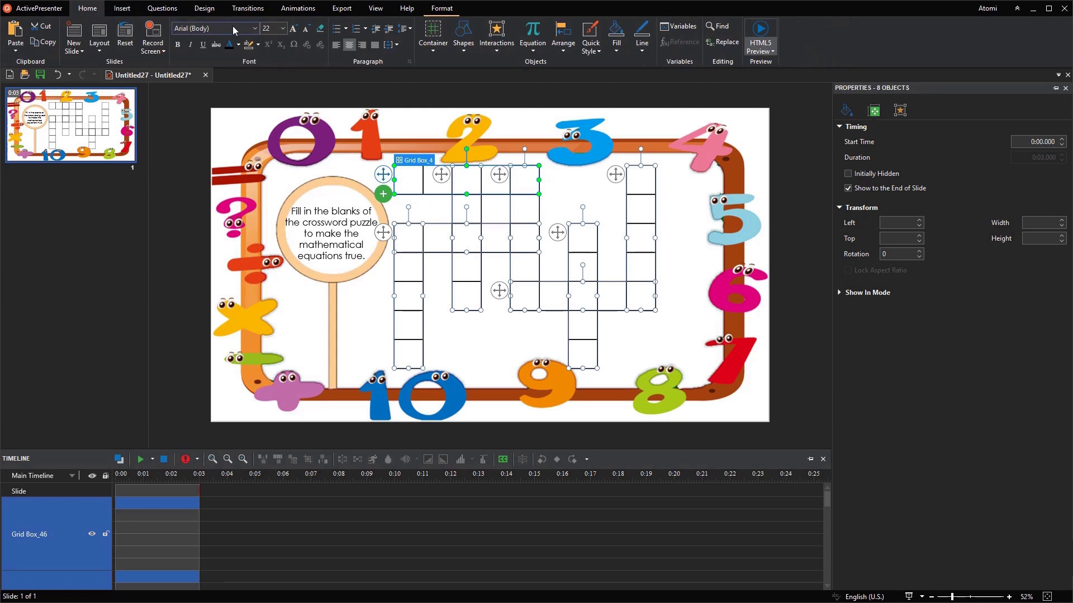
left_click(254, 28)
left_click(282, 55)
left_click(282, 28)
left_click(265, 174)
left_click(238, 45)
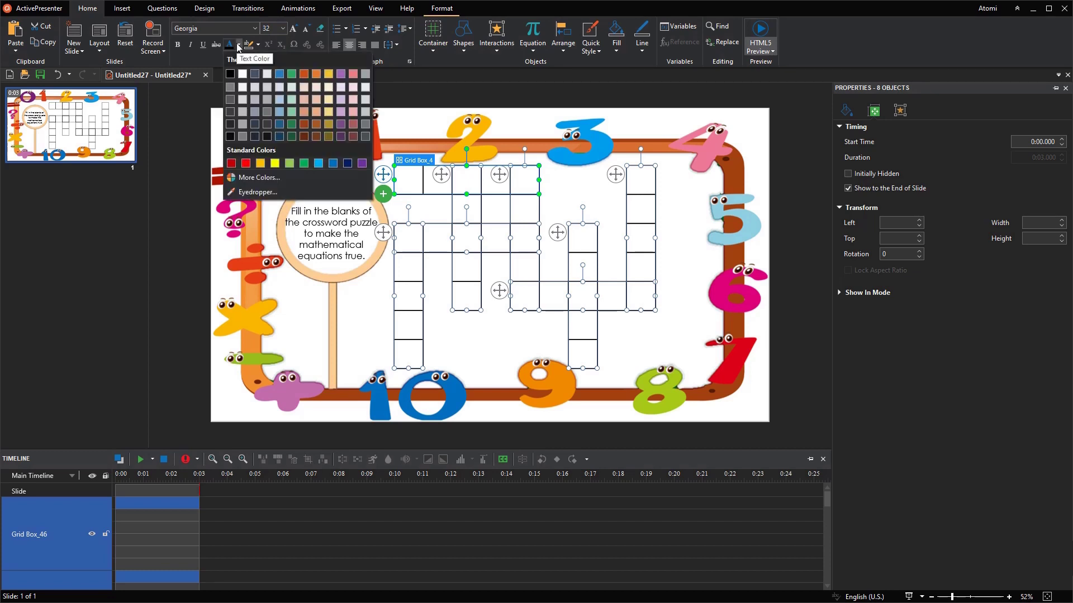
left_click(231, 74)
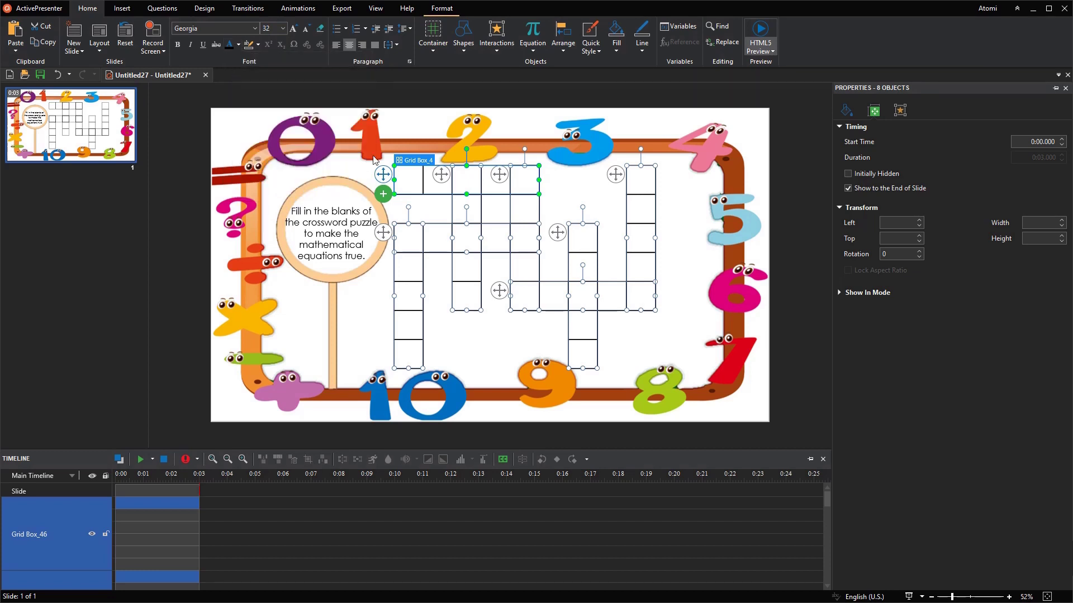
- Enter 19 and 30 in the top row's first and last cells, 6 at the second row's end, and 1 in the second column's last cell
left_click(406, 178)
type("19")
left_click(525, 179)
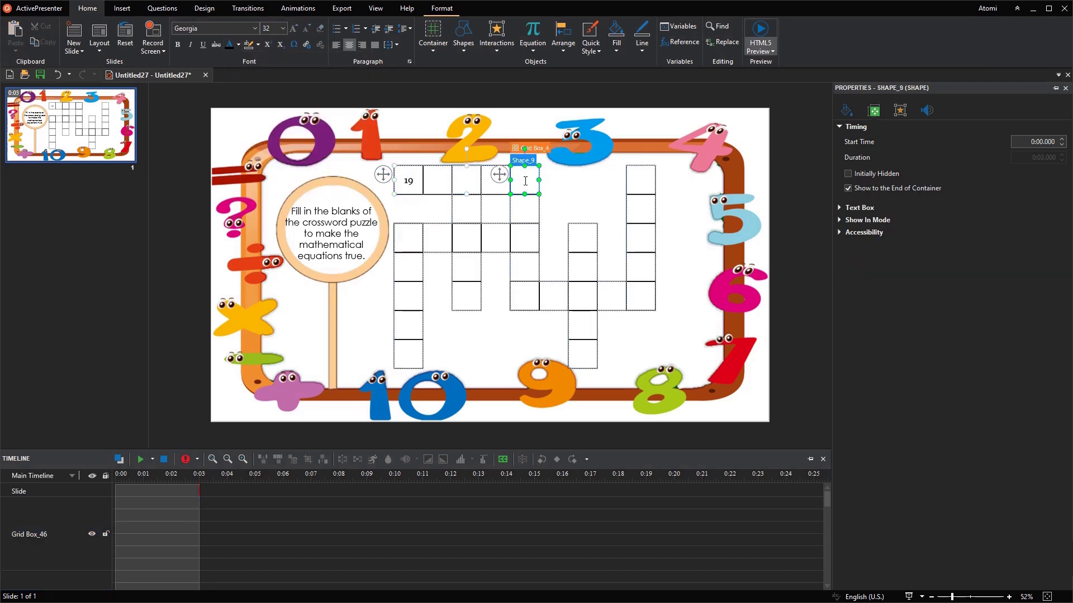
type("30")
left_click(525, 240)
left_click(525, 239)
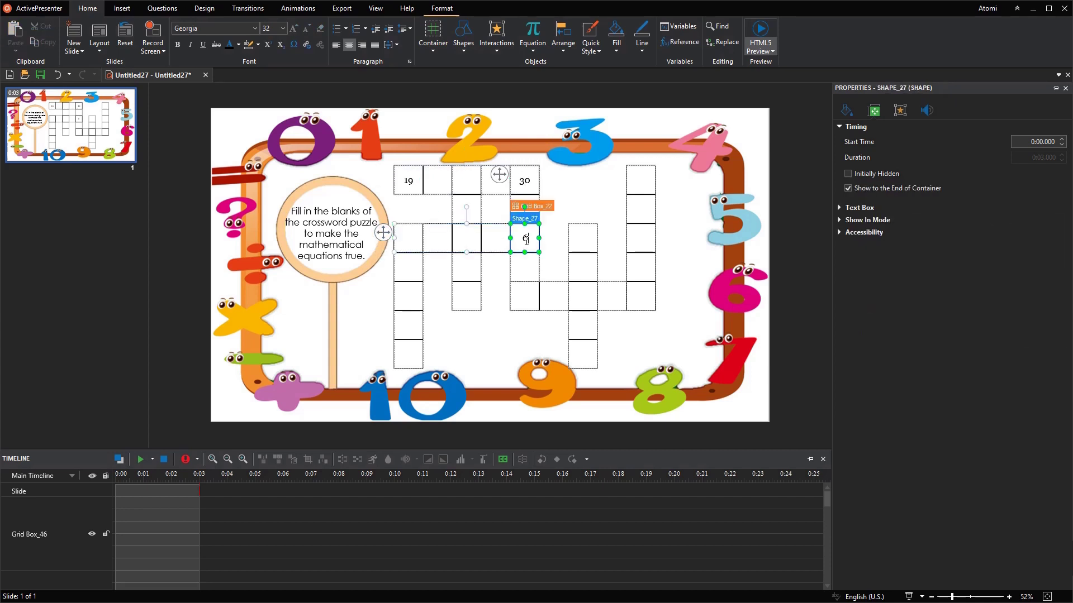
left_click(468, 297)
left_click(468, 297)
type("1")
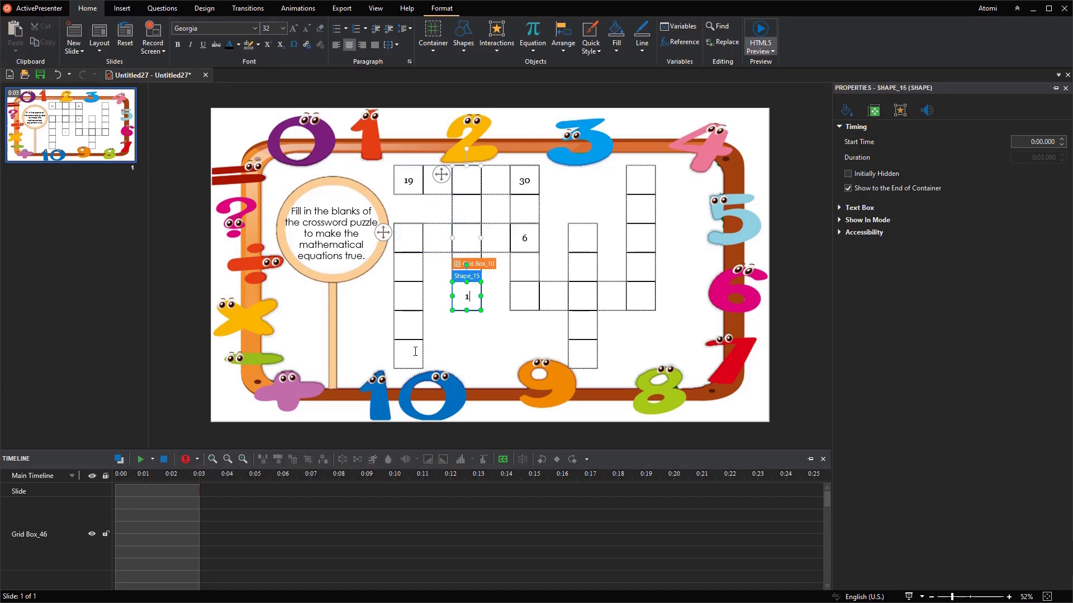
- Enter 68 at the bottom of the first column, 2 and 10 in the middle and last cells of the 9-side column, and 7 in the last column's third cell
left_click(414, 353)
left_click(413, 353)
type("68")
left_click(583, 296)
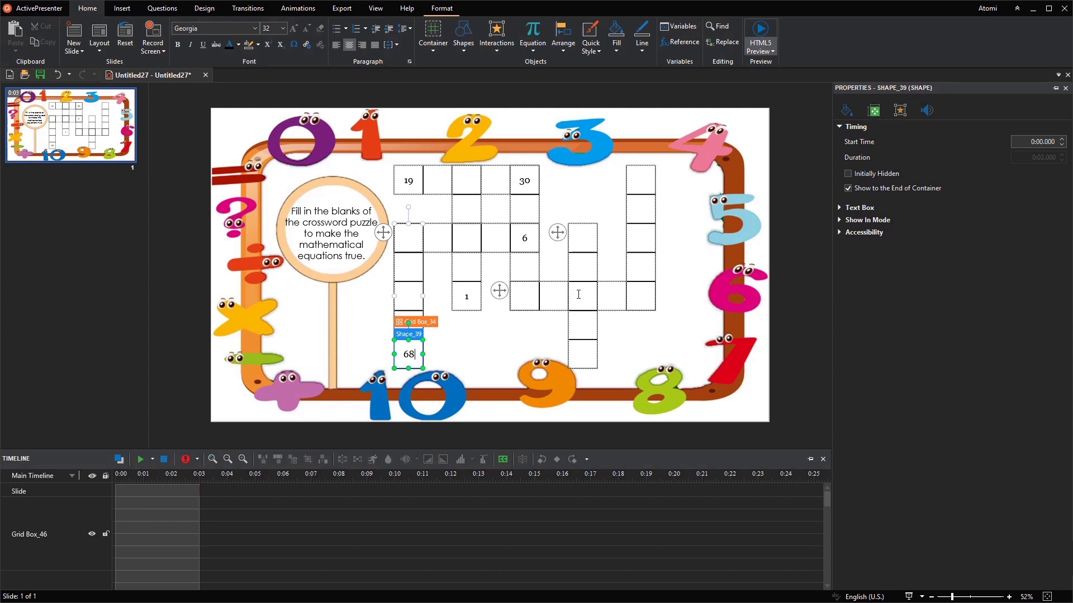
left_click(582, 296)
type("2")
left_click(582, 354)
type("10")
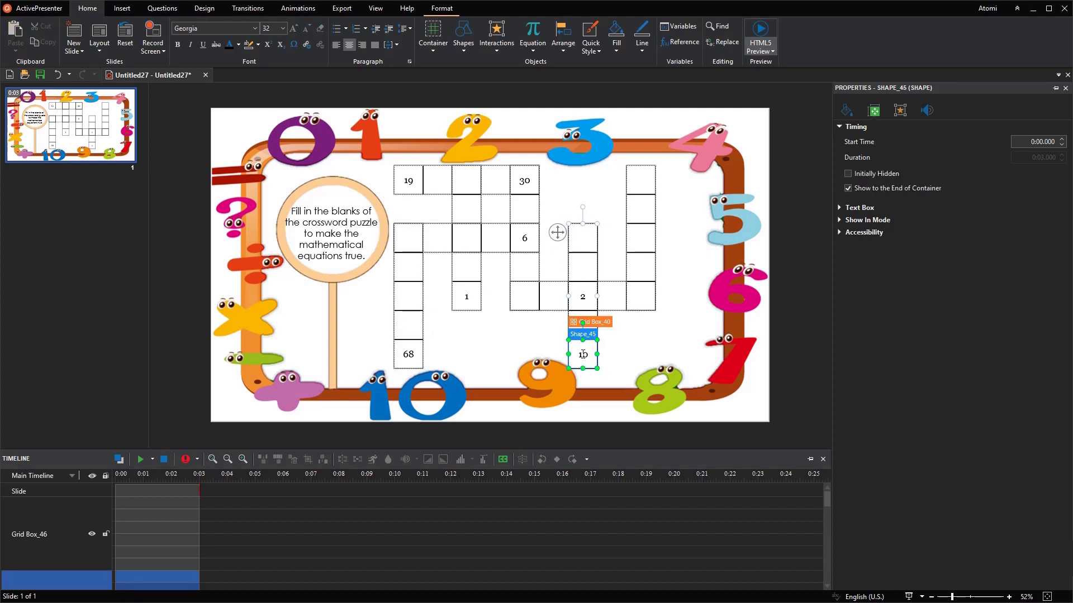
left_click(638, 238)
left_click(639, 238)
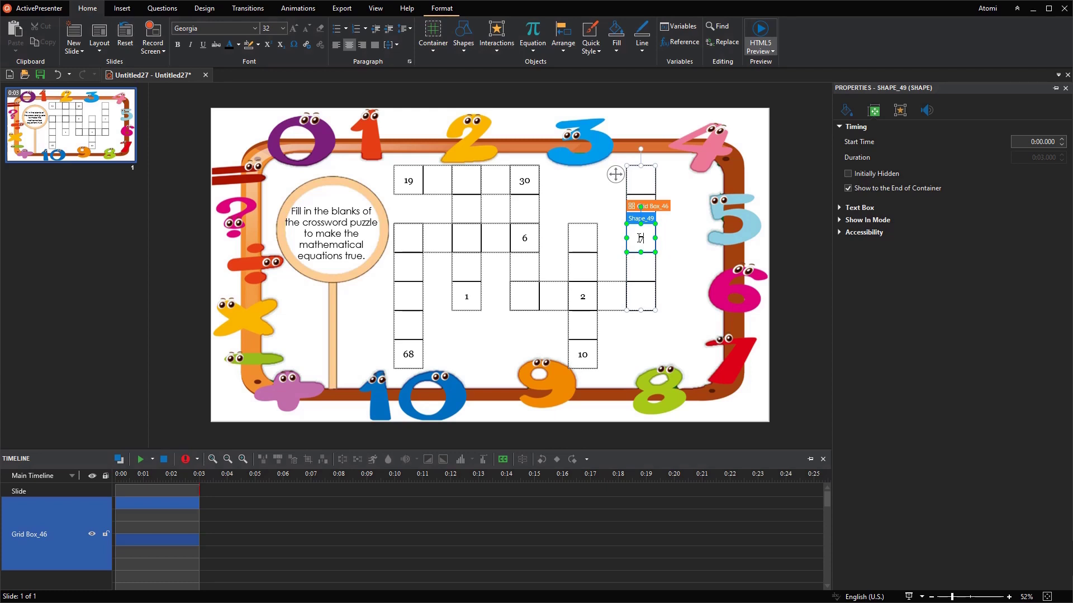
- Insert an equation with a plus sign in the second cell of the top row
left_click(432, 179)
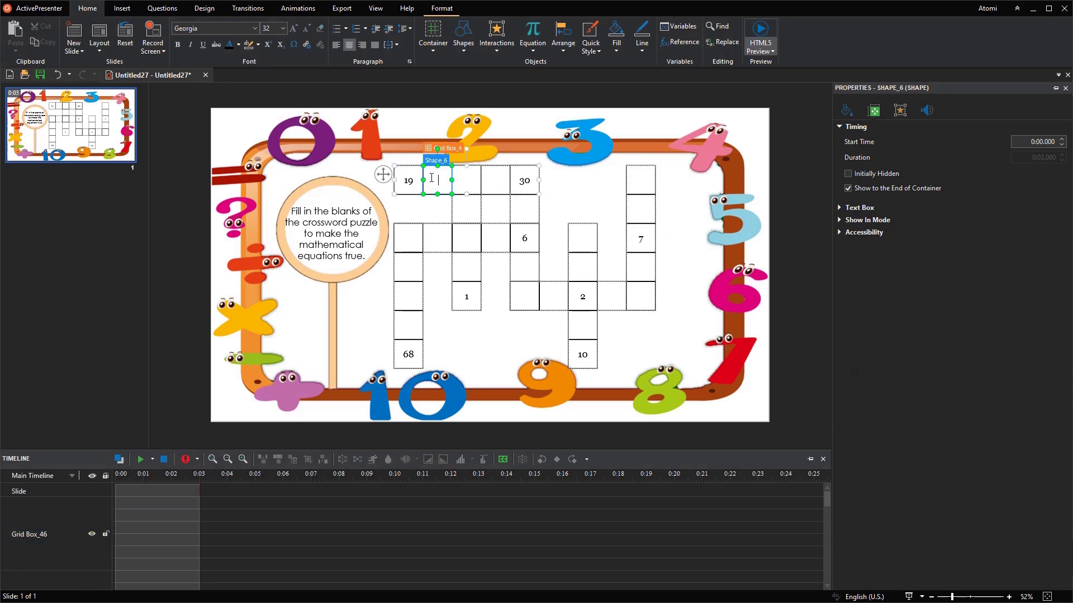
left_click(130, 9)
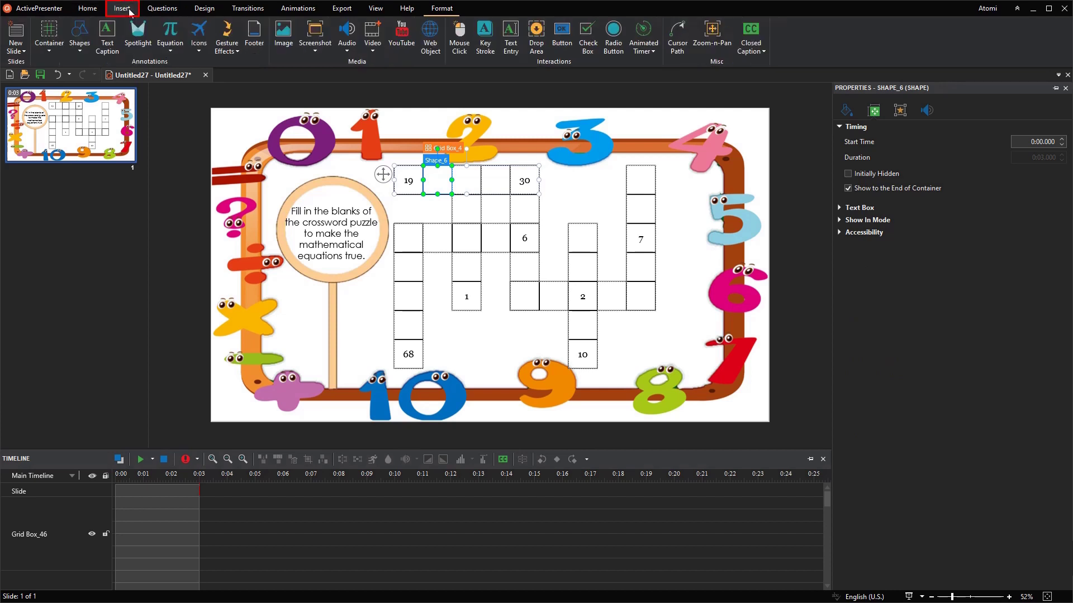
left_click(169, 28)
left_click(424, 49)
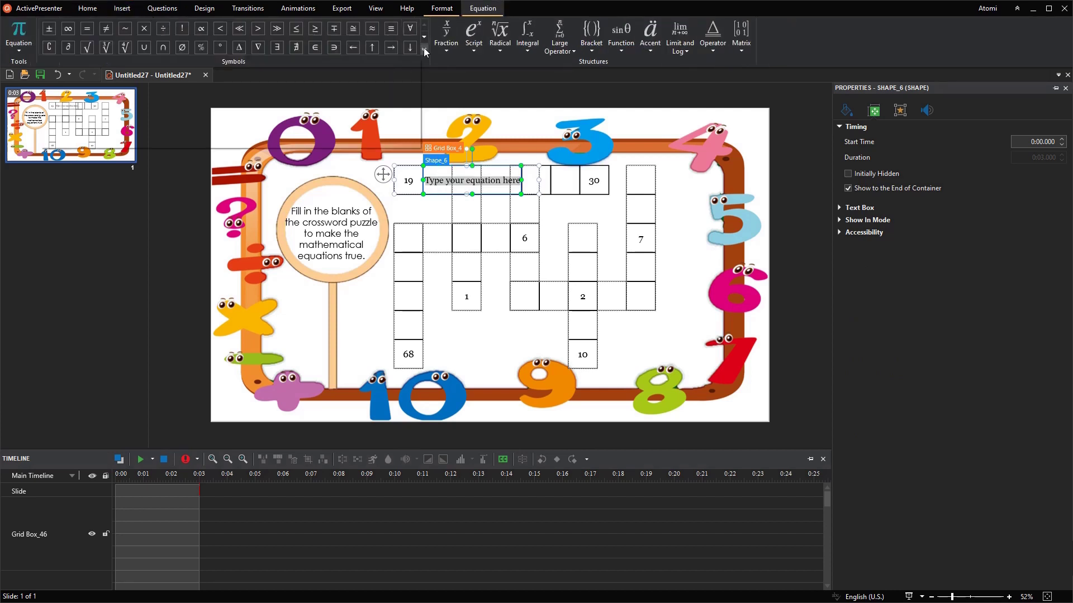
left_click(87, 119)
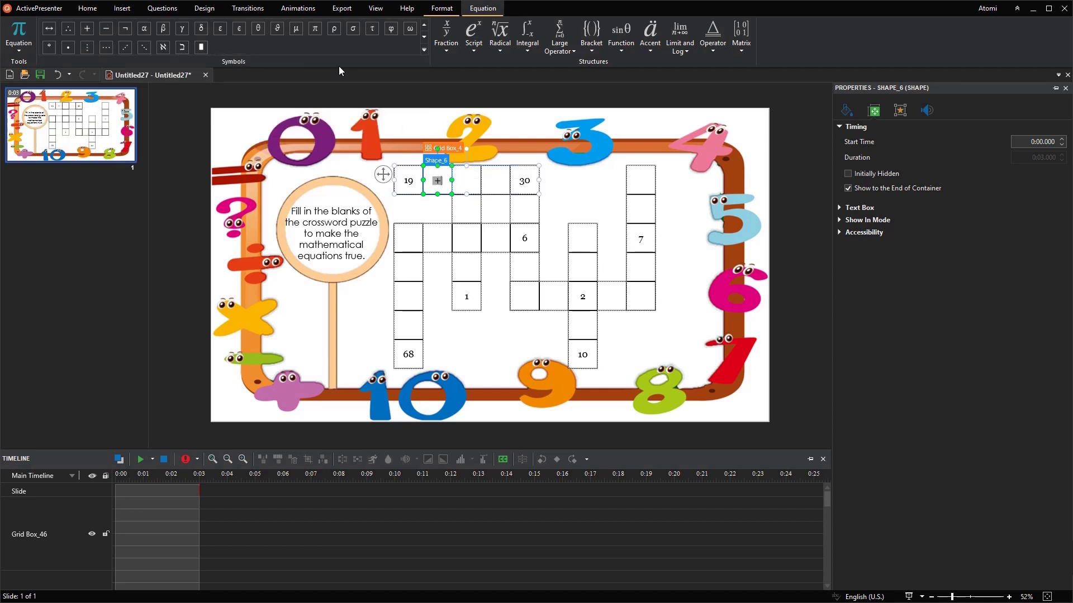
- Add the minus, multiplication and division signs to the equation in the top row's second cell
left_click(424, 49)
left_click(105, 119)
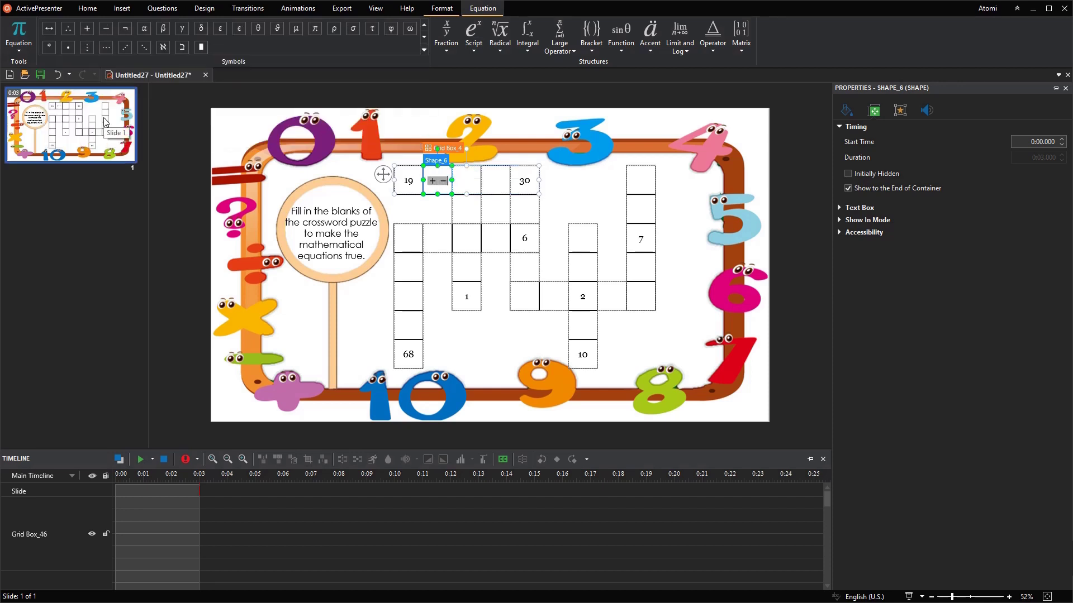
left_click(424, 49)
left_click(144, 80)
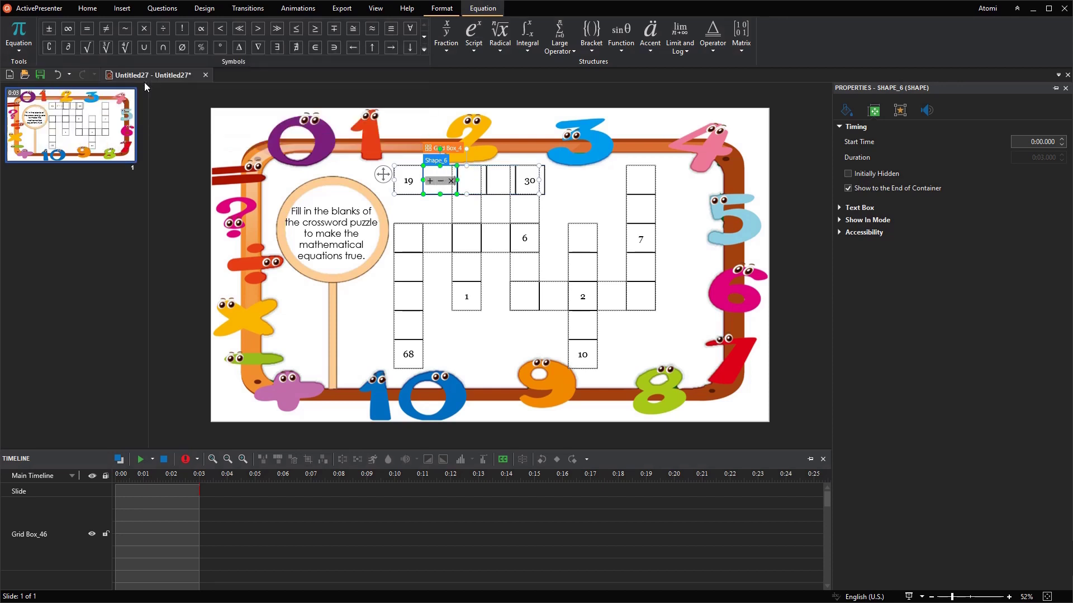
left_click(424, 49)
left_click(162, 80)
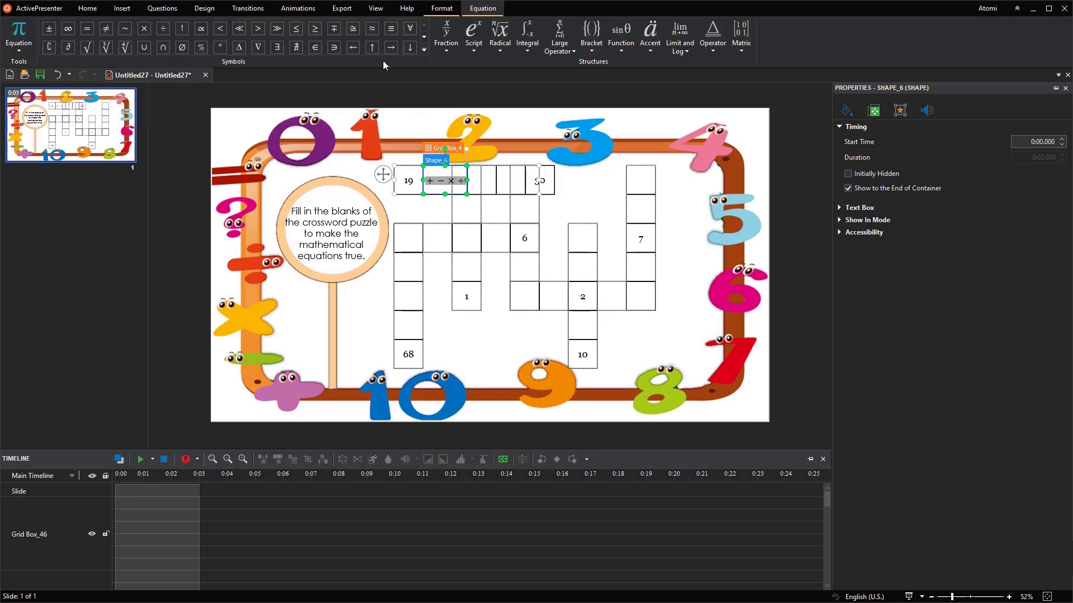
- Add an equals sign to the equation in the top row's second cell and copy its plus sign into the last column's second cell
left_click(423, 50)
left_click(87, 80)
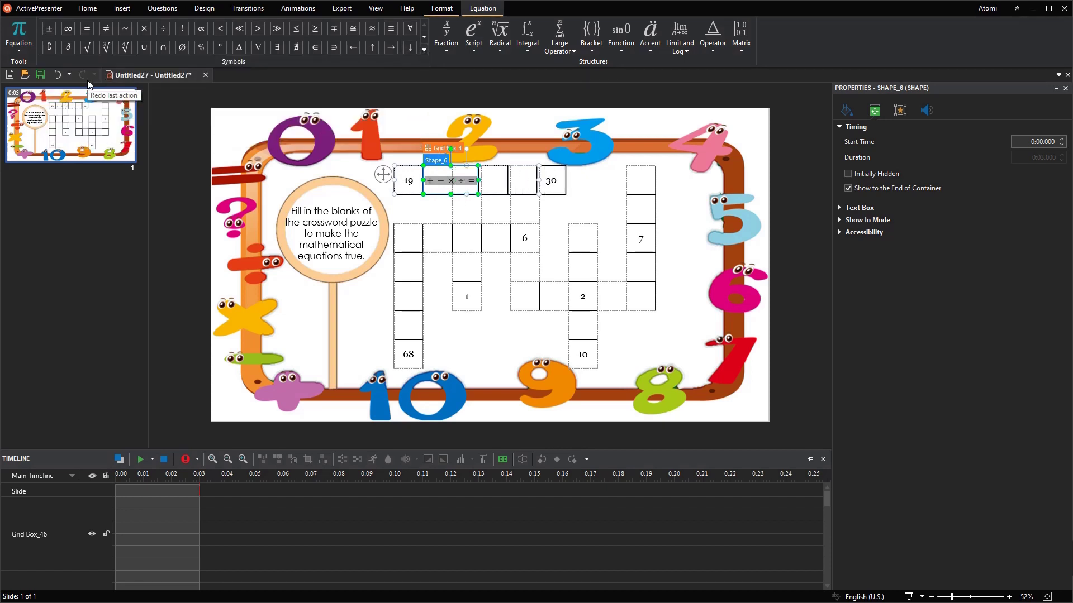
left_click(432, 183)
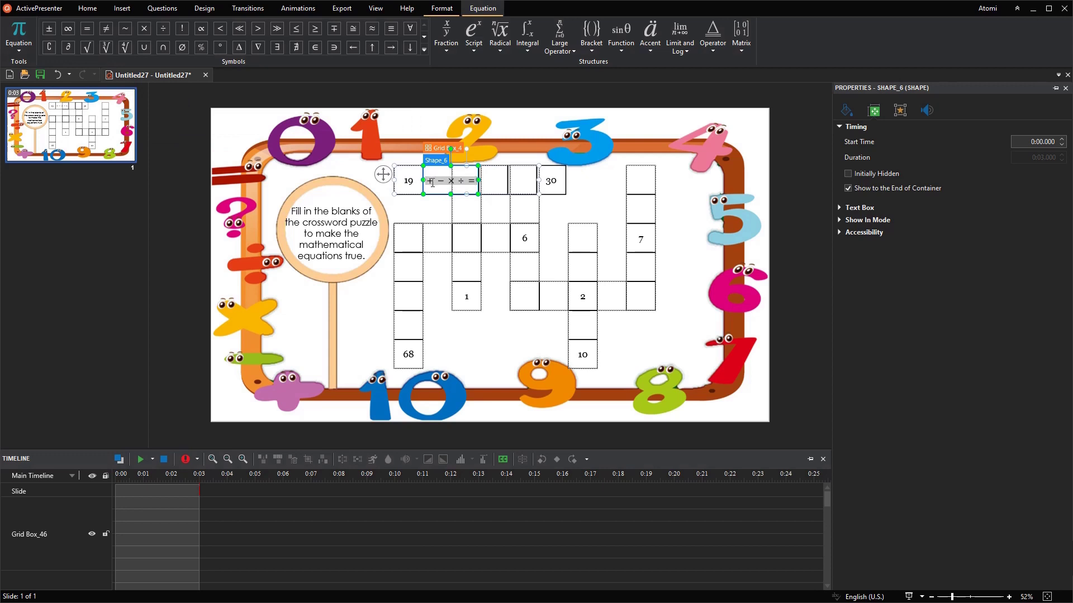
left_click_drag(434, 182, 428, 182)
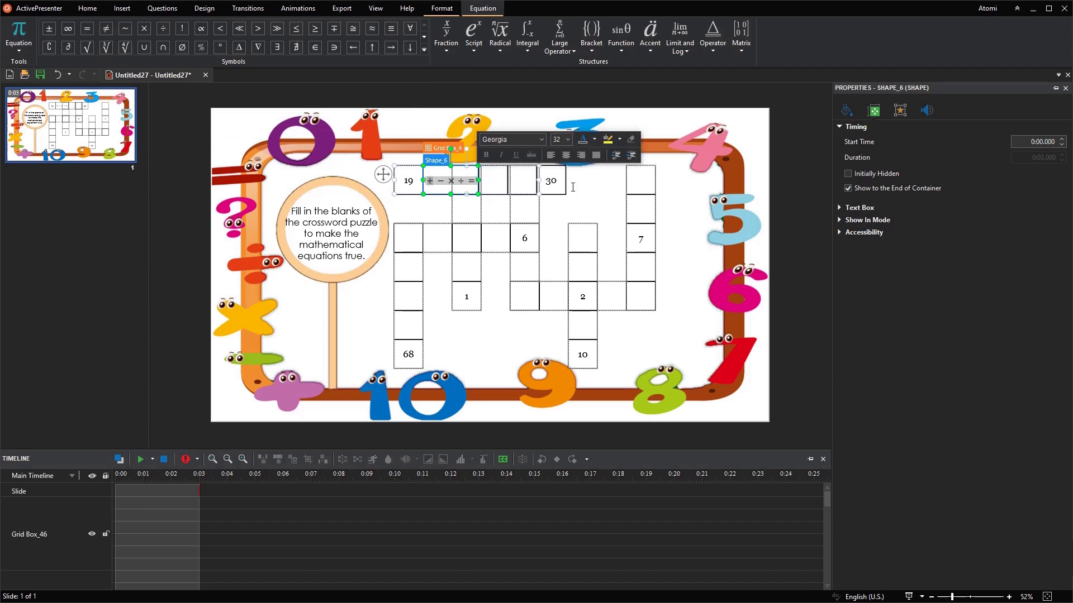
left_click(640, 209)
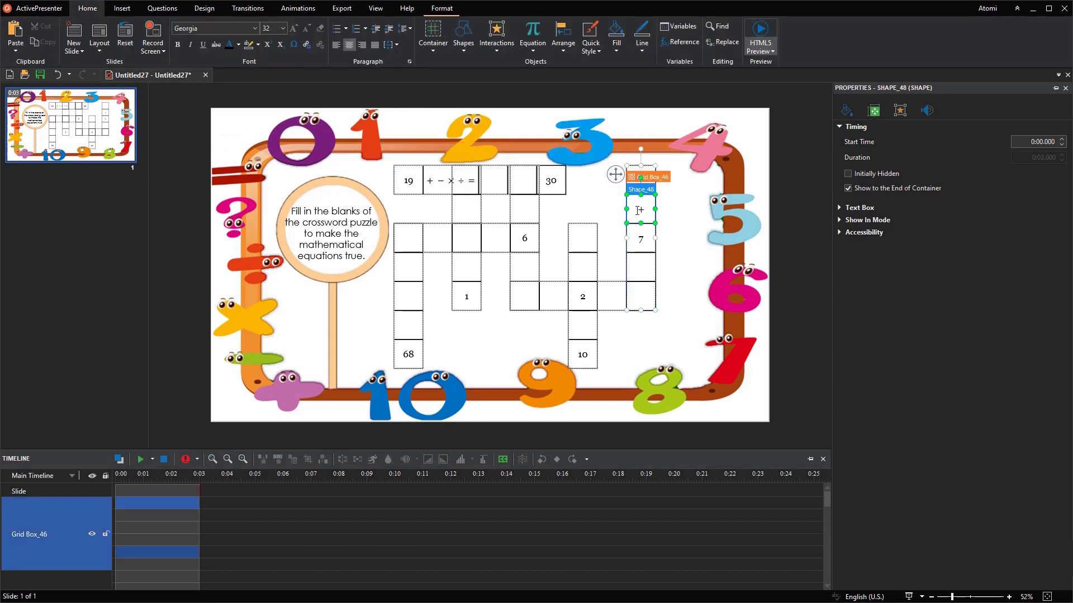
- Move the minus sign from the top row's equation into the second cell of the row ending in 6
left_click(441, 180)
left_click(441, 180)
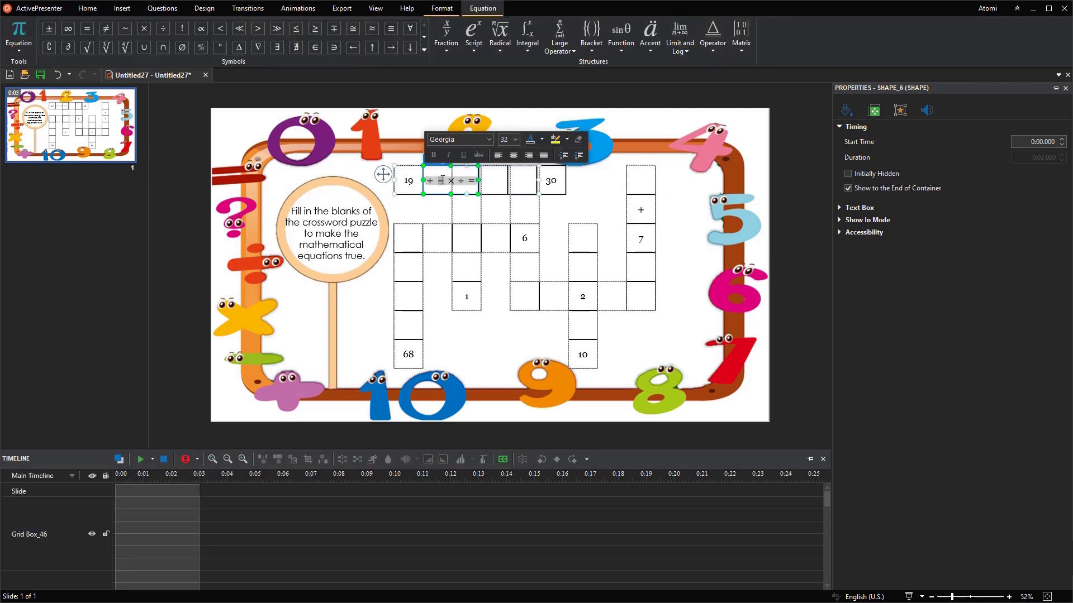
key("BackSpace")
left_click(439, 237)
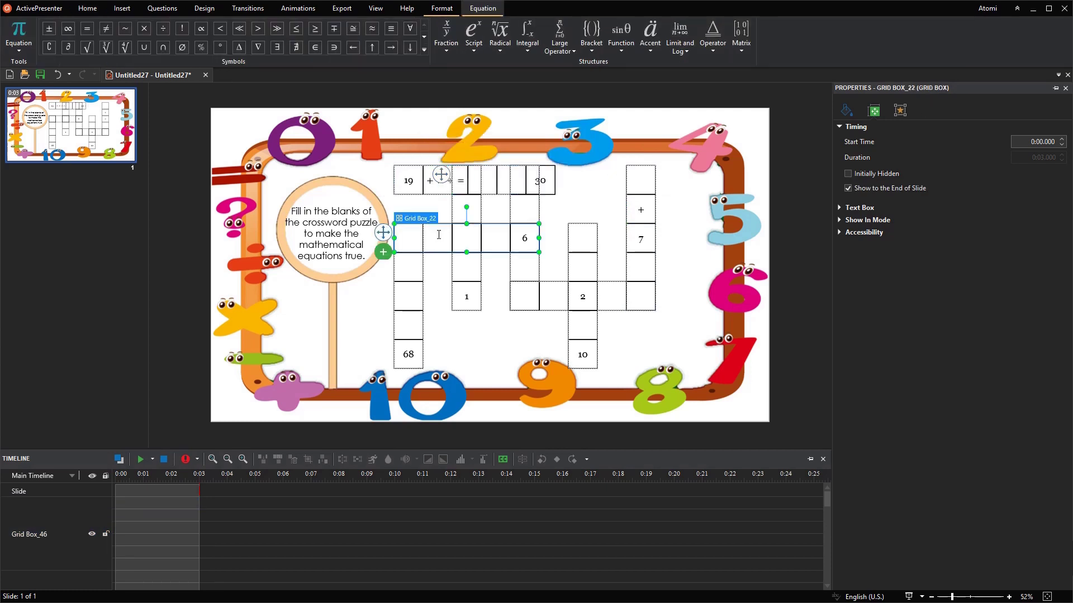
left_click(438, 237)
- Move the multiplication sign from the top row's equation into the first column's second cell and the cell just before 2
left_click(440, 177)
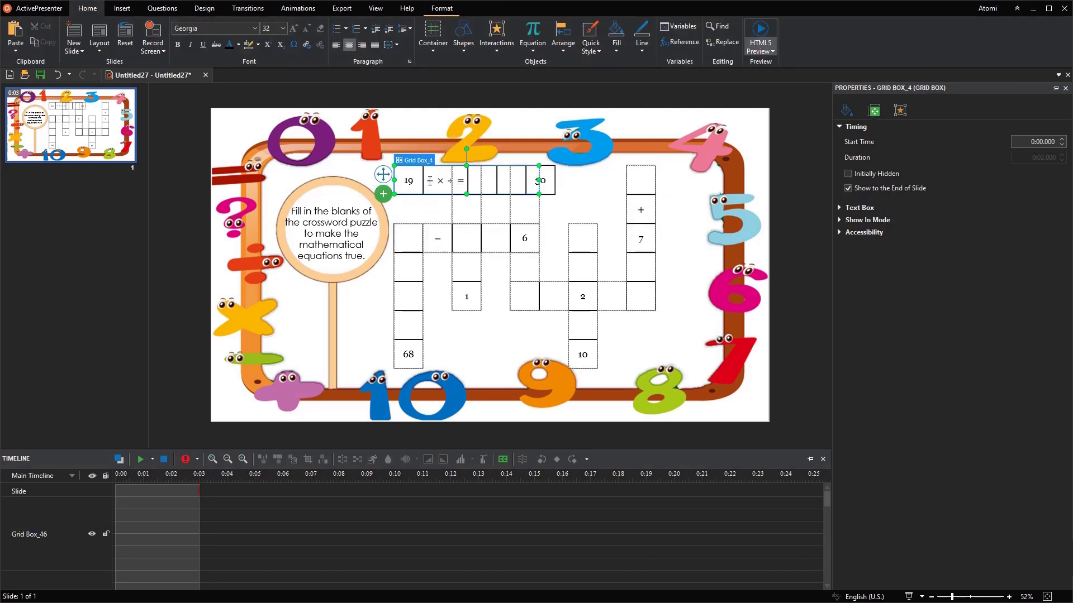
left_click(434, 180)
double_click(440, 180)
key("BackSpace")
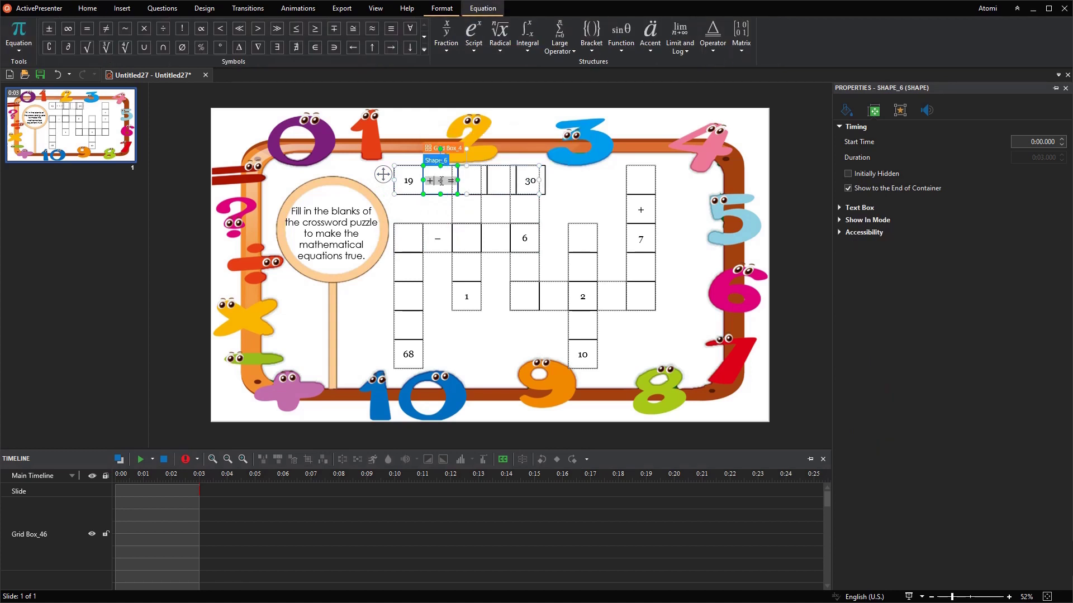
left_click(408, 233)
left_click(406, 269)
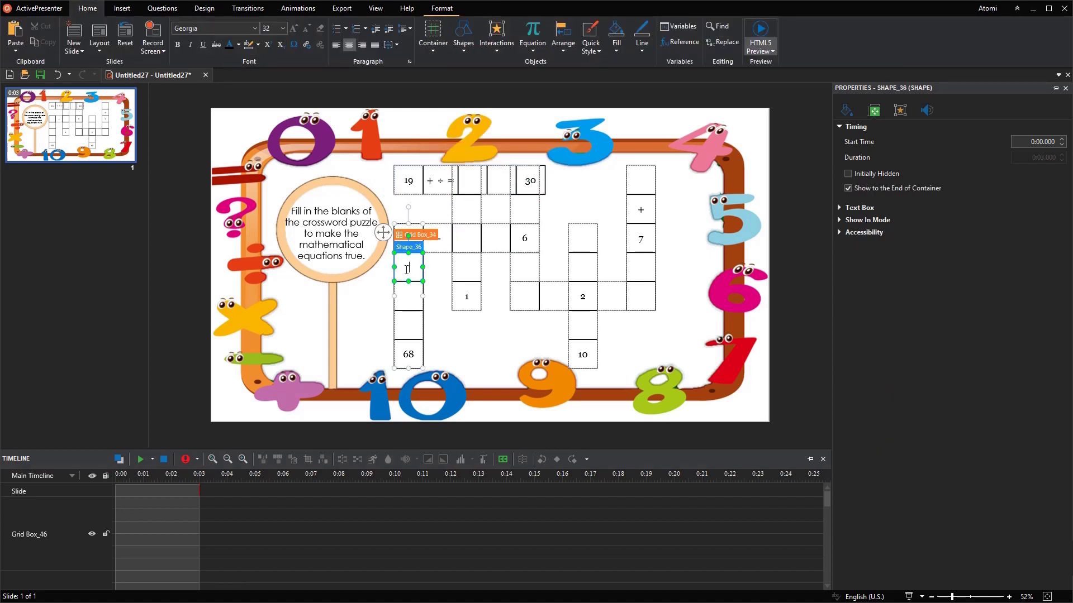
left_click(552, 297)
left_click(552, 297)
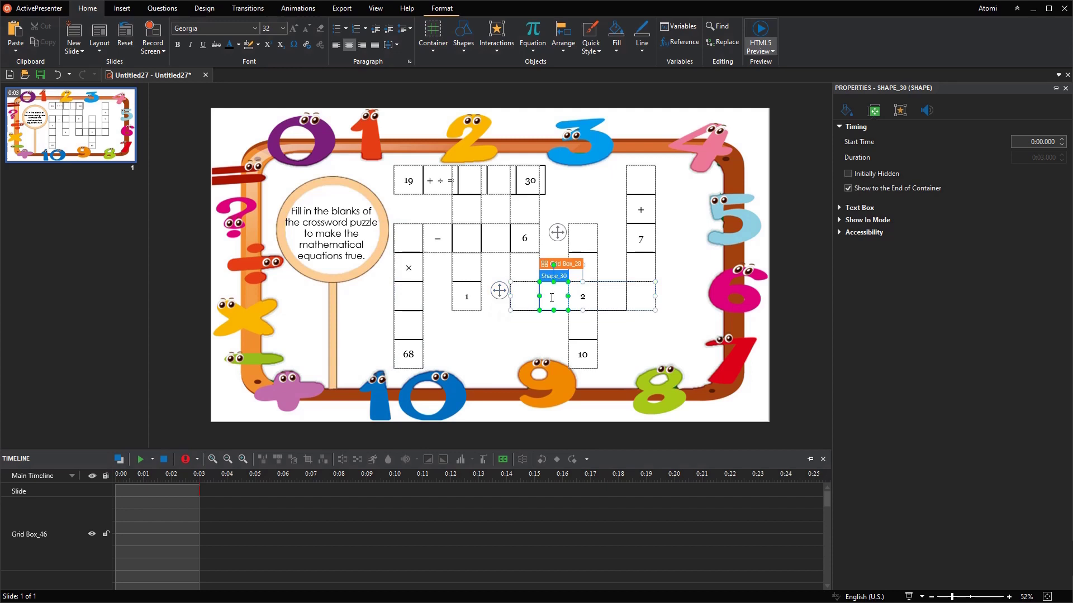
- Leave only the plus sign in the top row's second cell and fill the remaining operator cells with division and equals signs
double_click(427, 178)
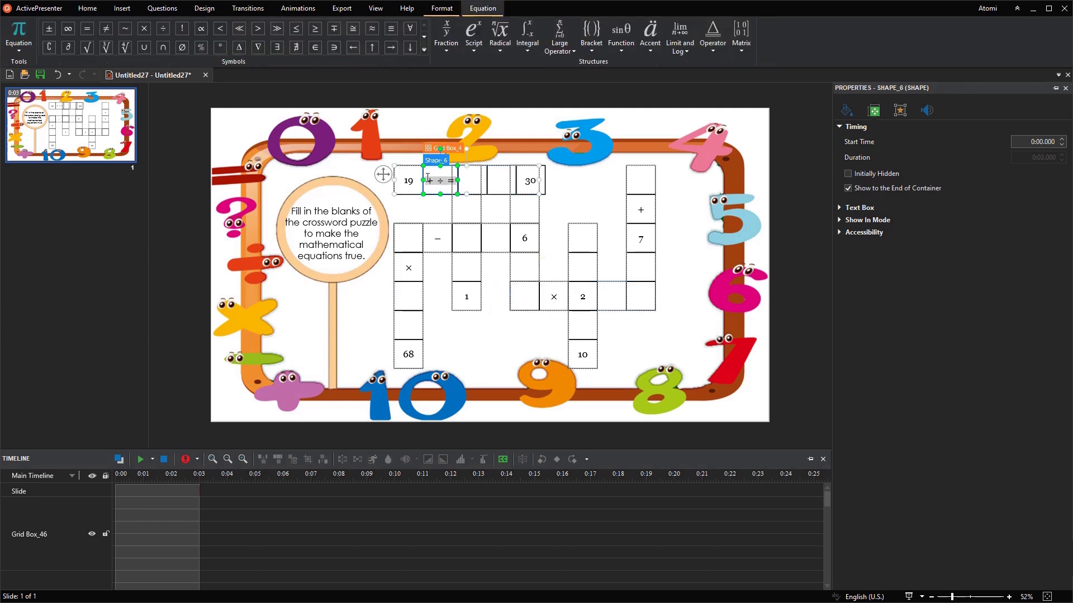
key("BackSpace")
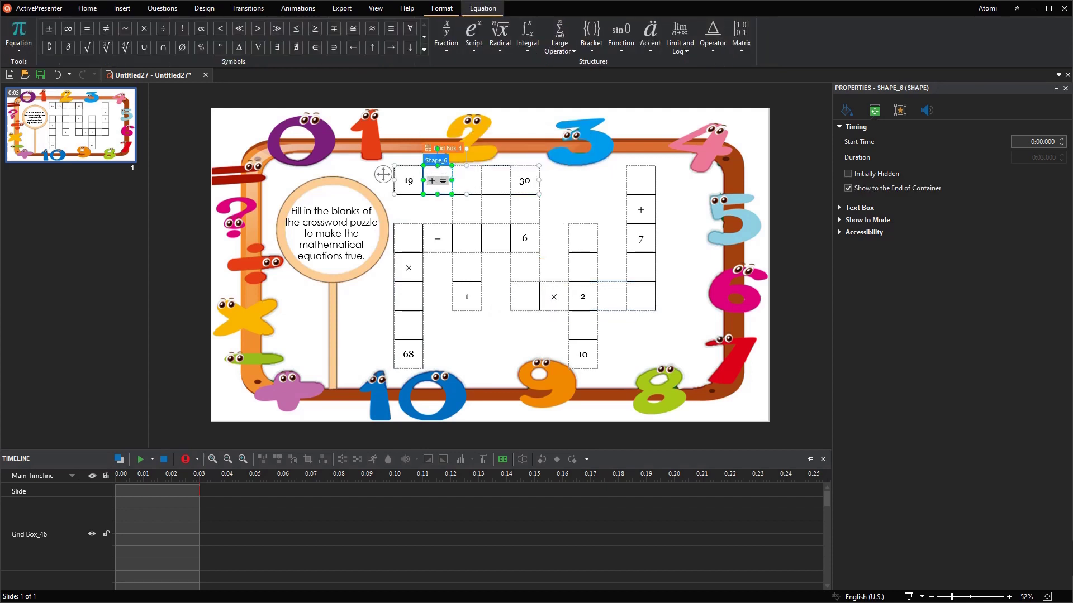
key("BackSpace")
left_click(467, 209)
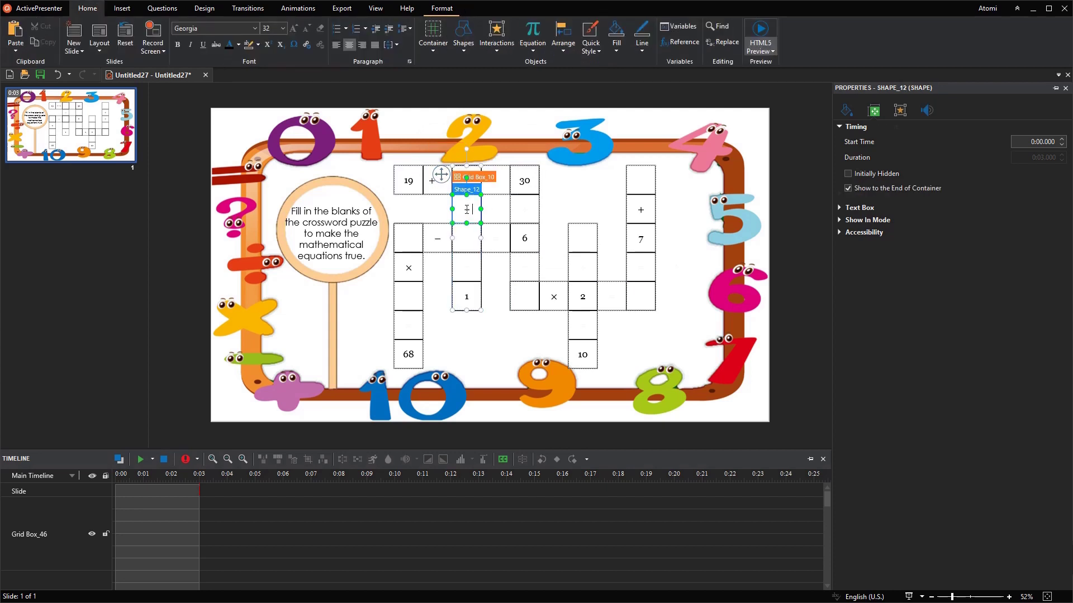
left_click(676, 270)
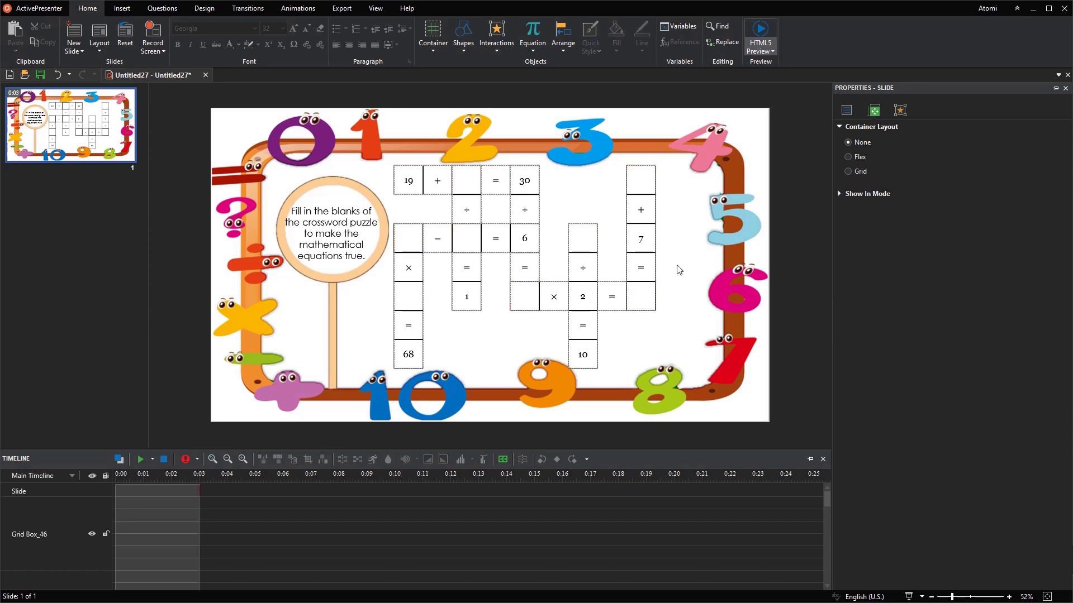
- Insert a text entry beside the top row and delete its correct and incorrect feedback messages
left_click(122, 7)
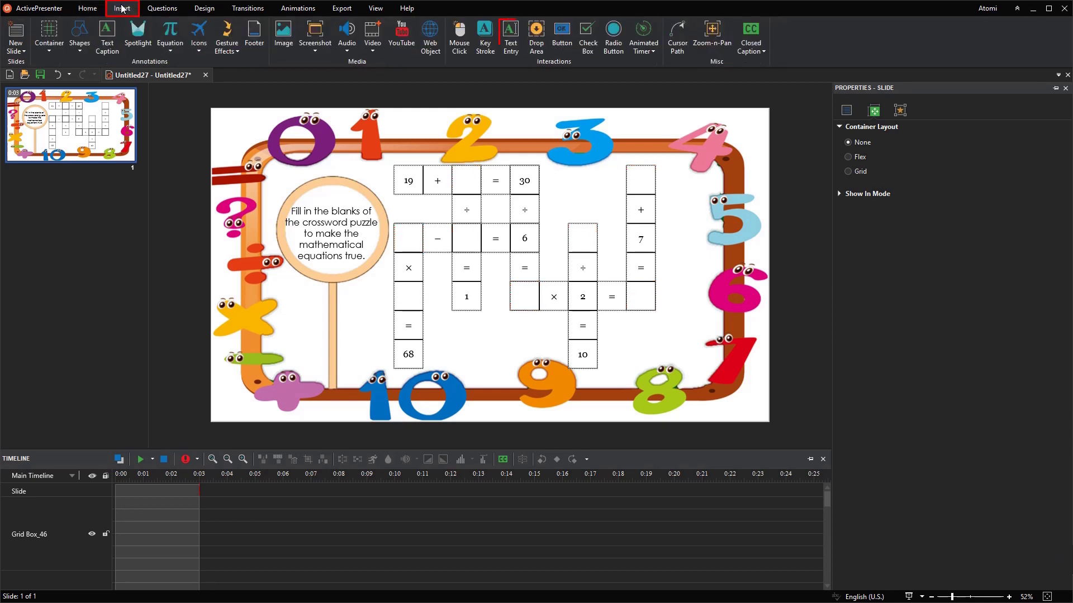
left_click(512, 47)
left_click(564, 186)
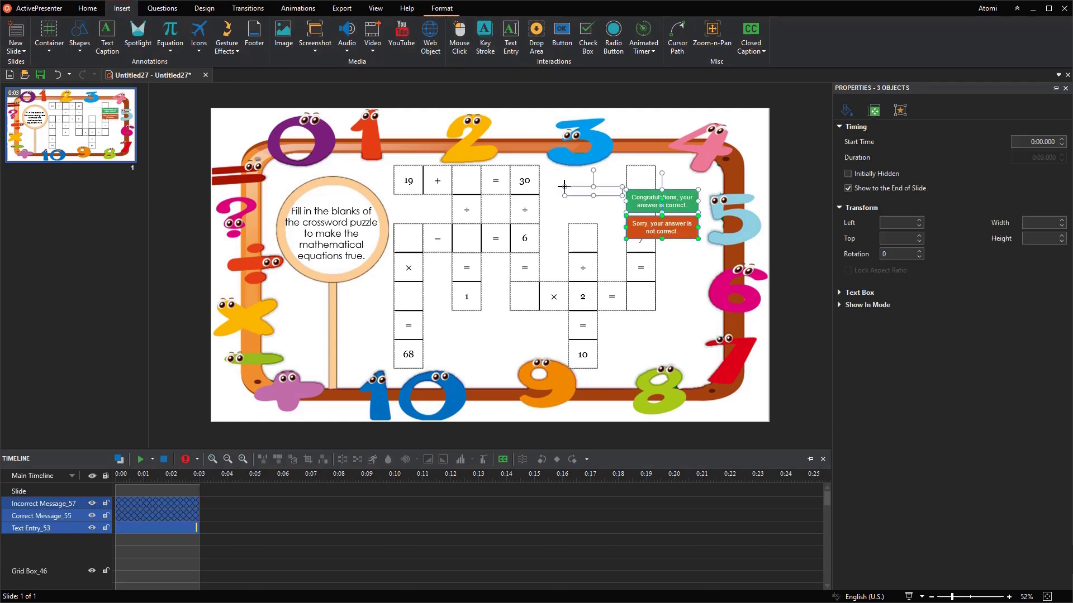
left_click(683, 193)
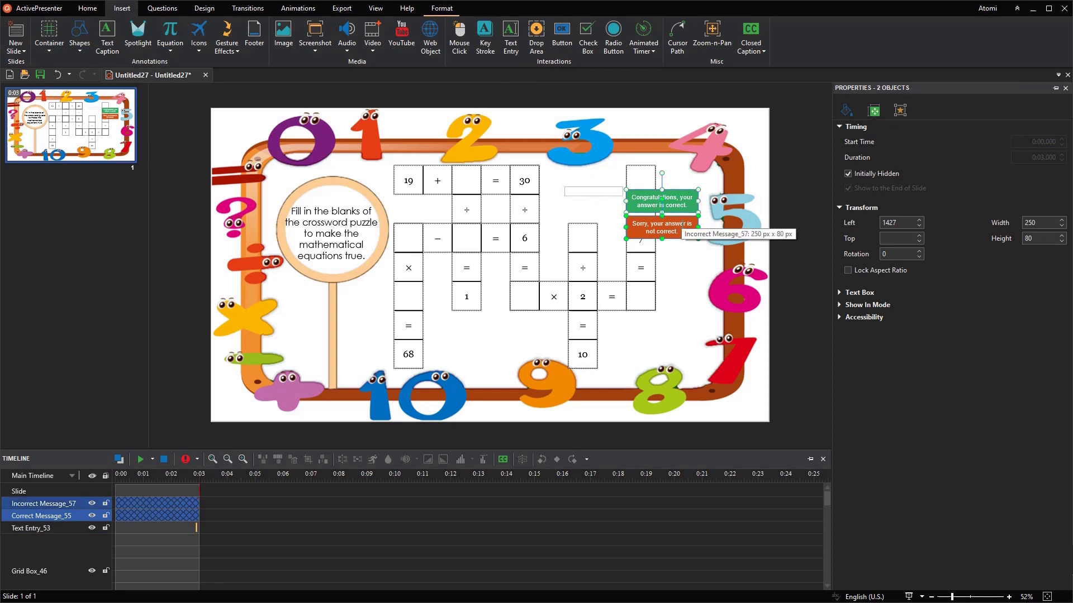
key("Escape")
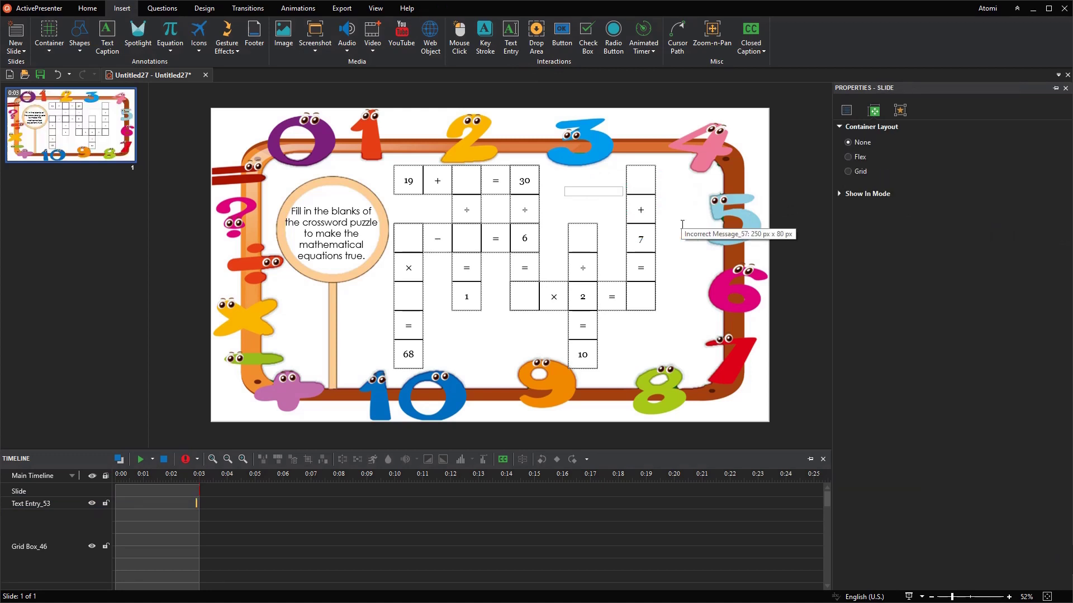
- Set the text entry's width and height to 100 each
left_click(610, 191)
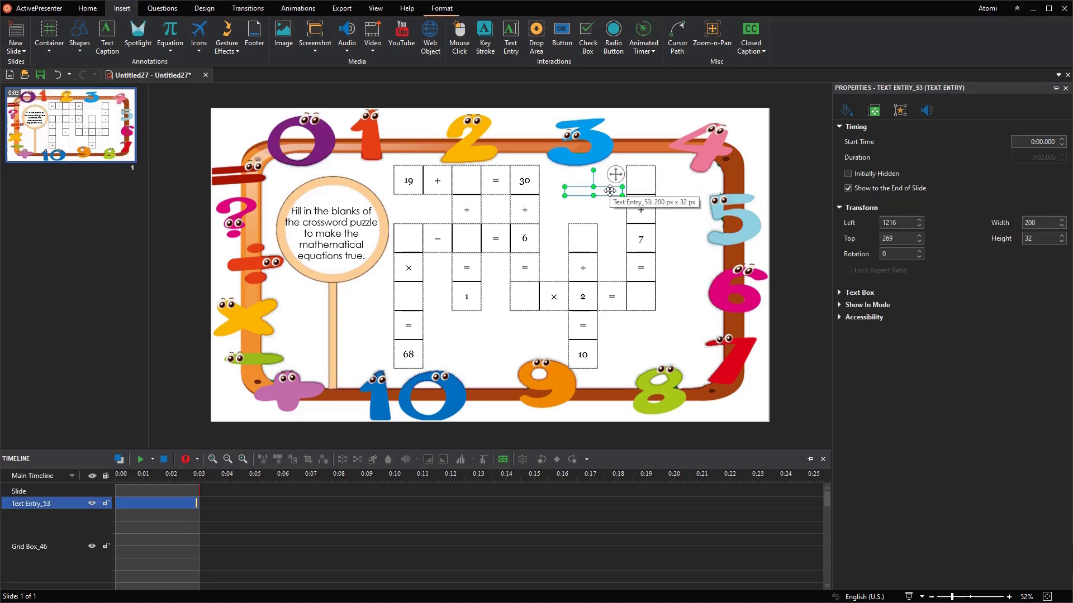
double_click(1036, 225)
type("100")
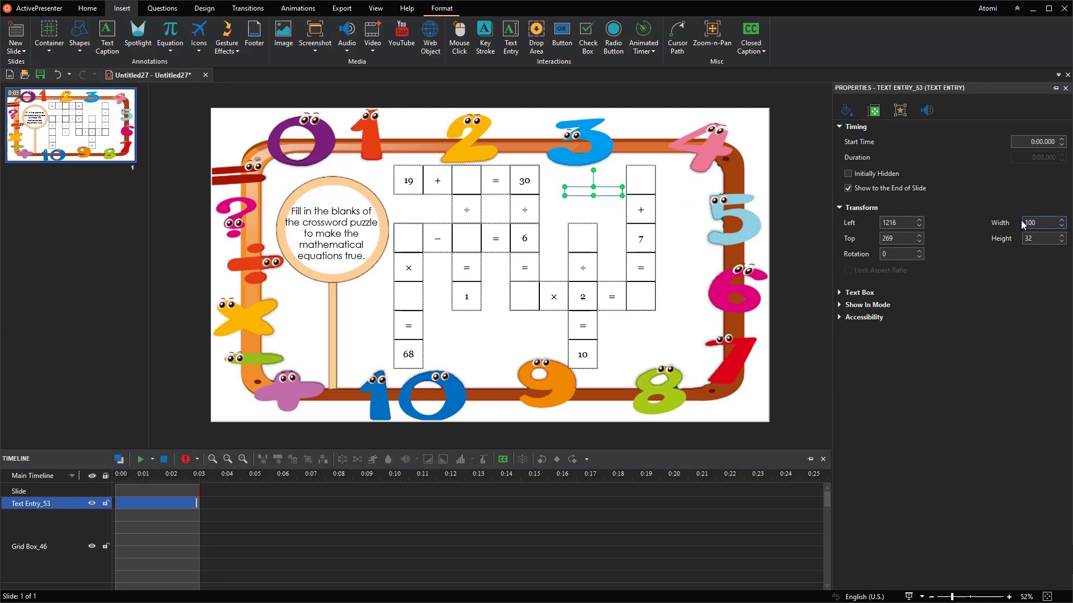
key("Return")
double_click(1031, 237)
type("10")
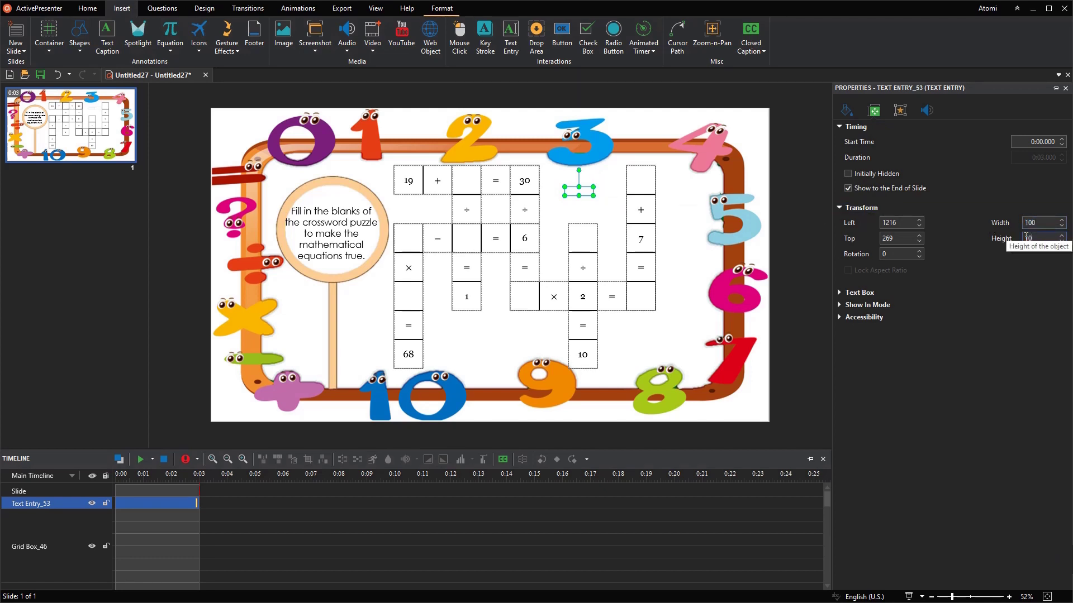
type("0")
key("Return")
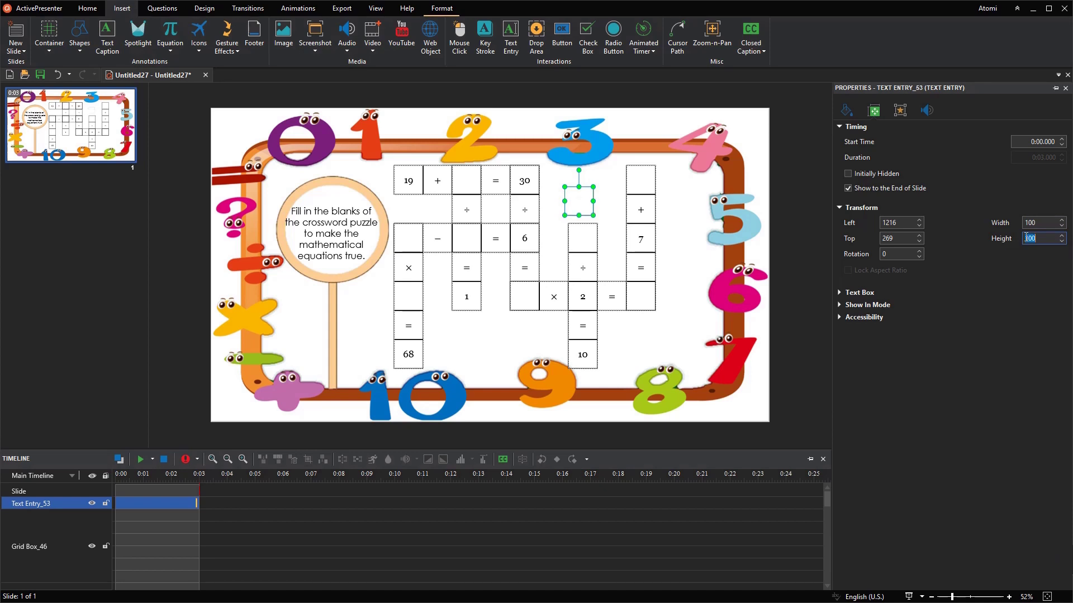
- Set the text entry's style to No Fill and No Line
left_click(847, 112)
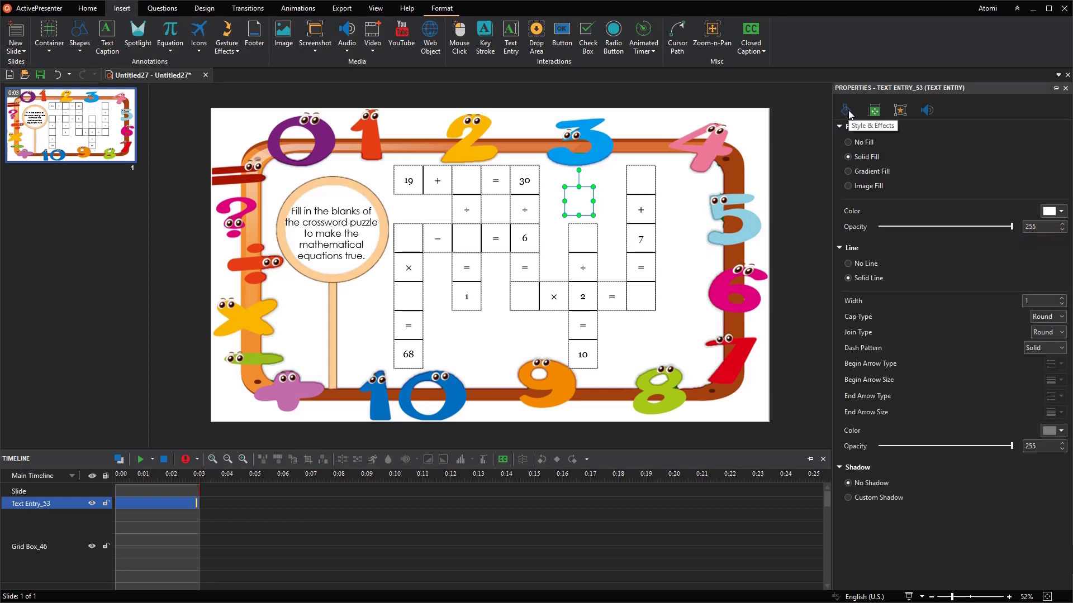
left_click(859, 142)
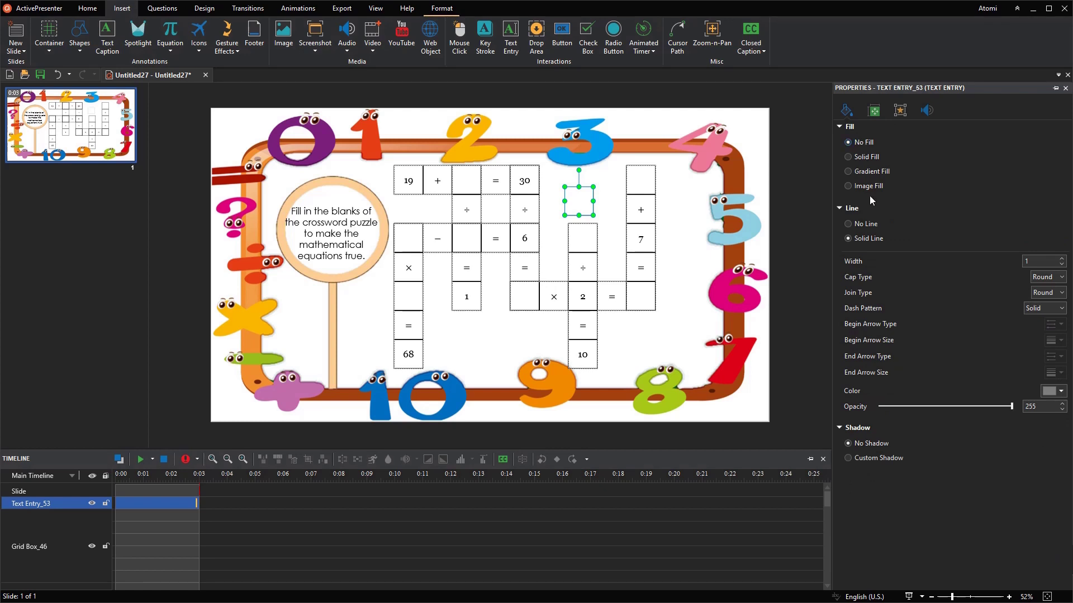
left_click(856, 224)
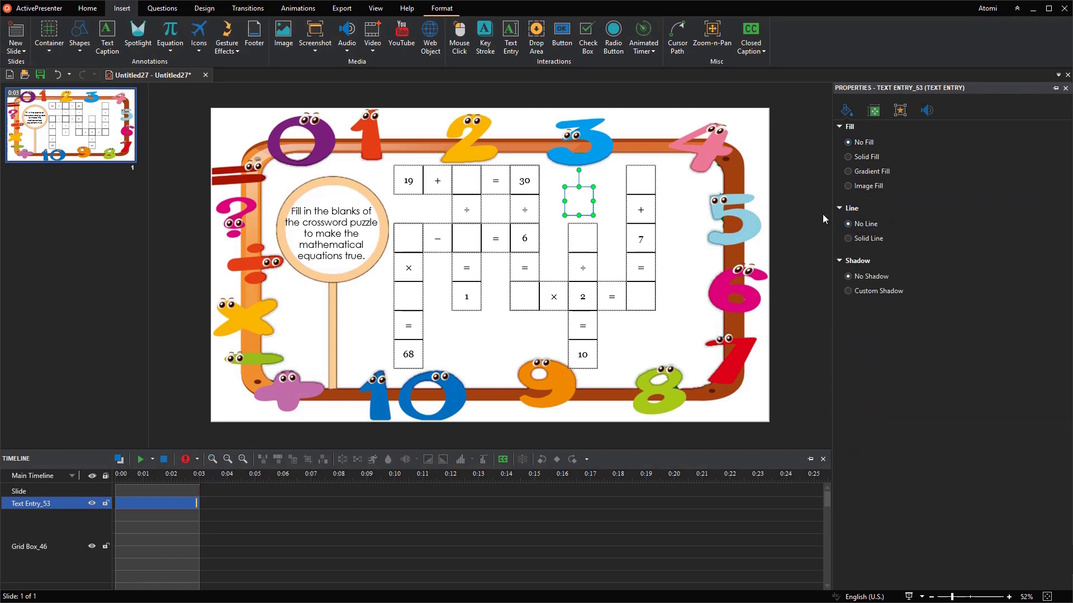
- Format the text entry's text as Georgia, size 32, in red with centre alignment
left_click(91, 10)
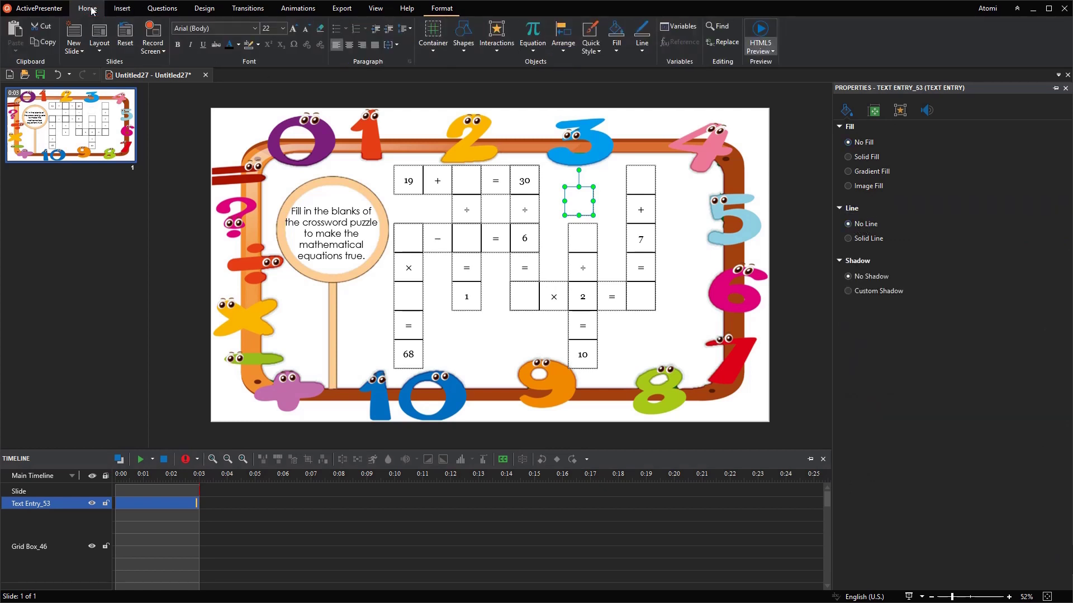
left_click(254, 28)
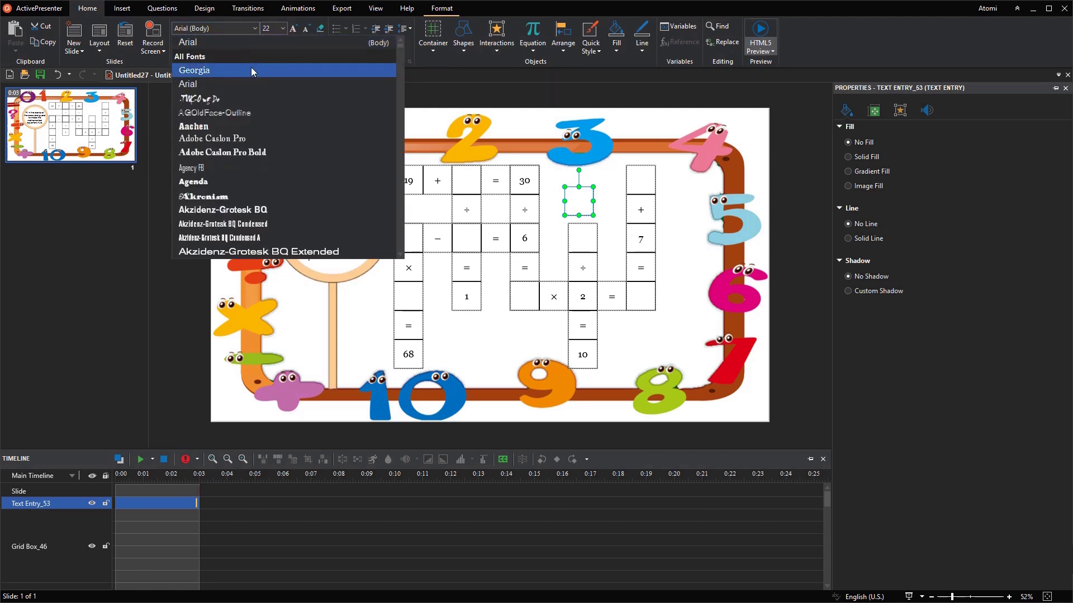
left_click(250, 70)
left_click(284, 28)
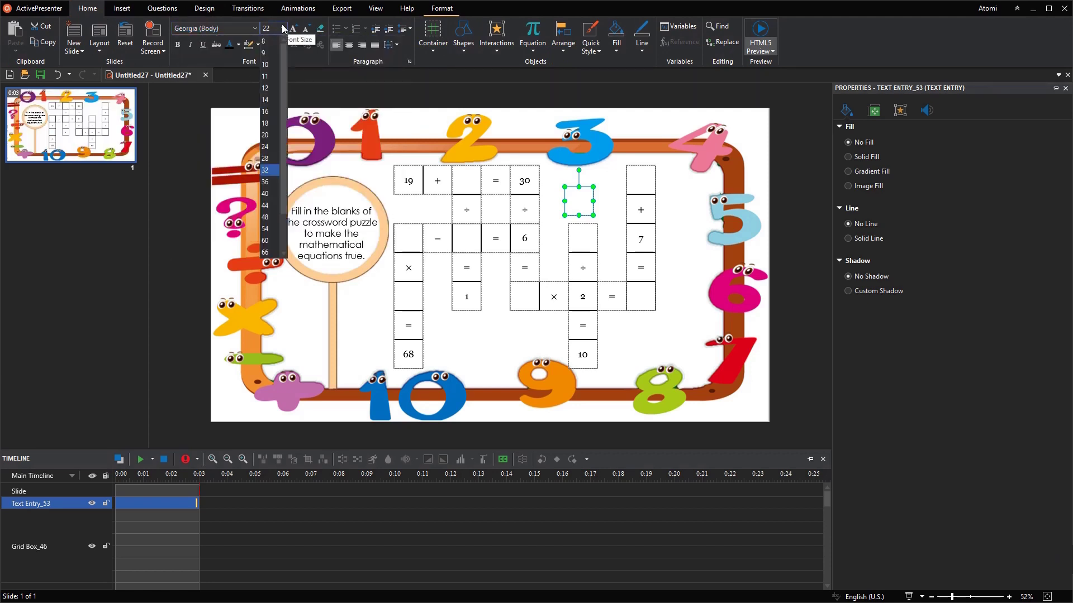
left_click(265, 171)
left_click(234, 47)
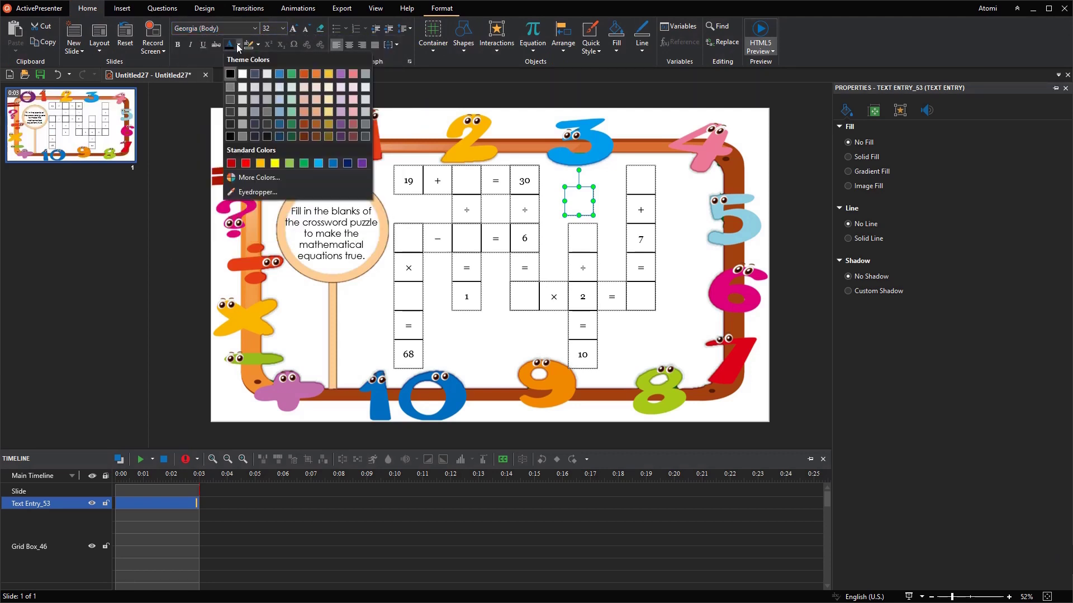
left_click(246, 165)
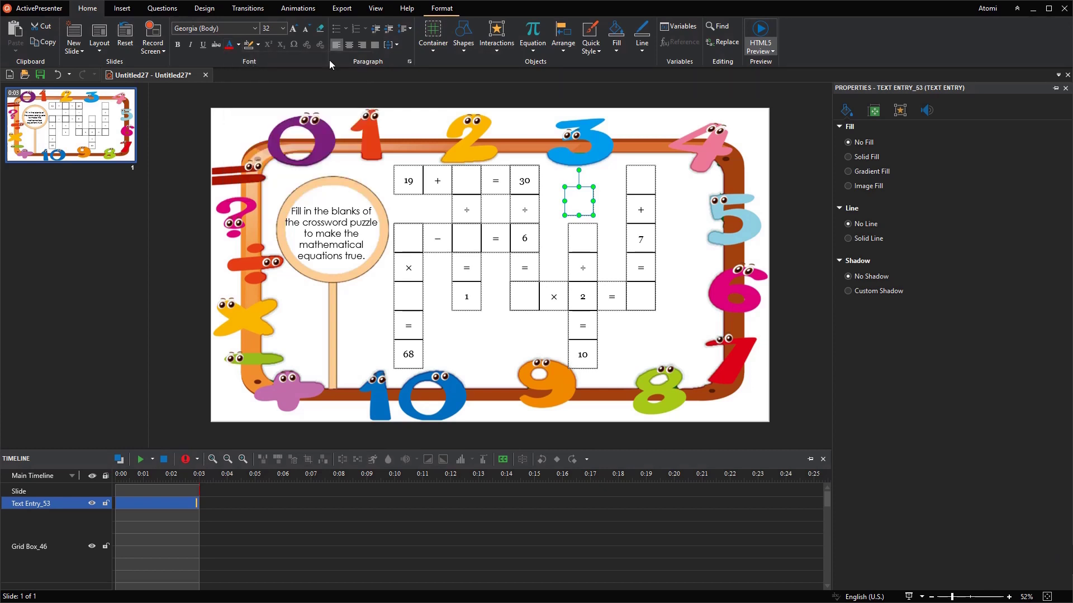
left_click(349, 45)
- Place the text entry over the top row's blank cell and add 11 to its list of correct values
left_click_drag(583, 187, 468, 173)
left_click(899, 112)
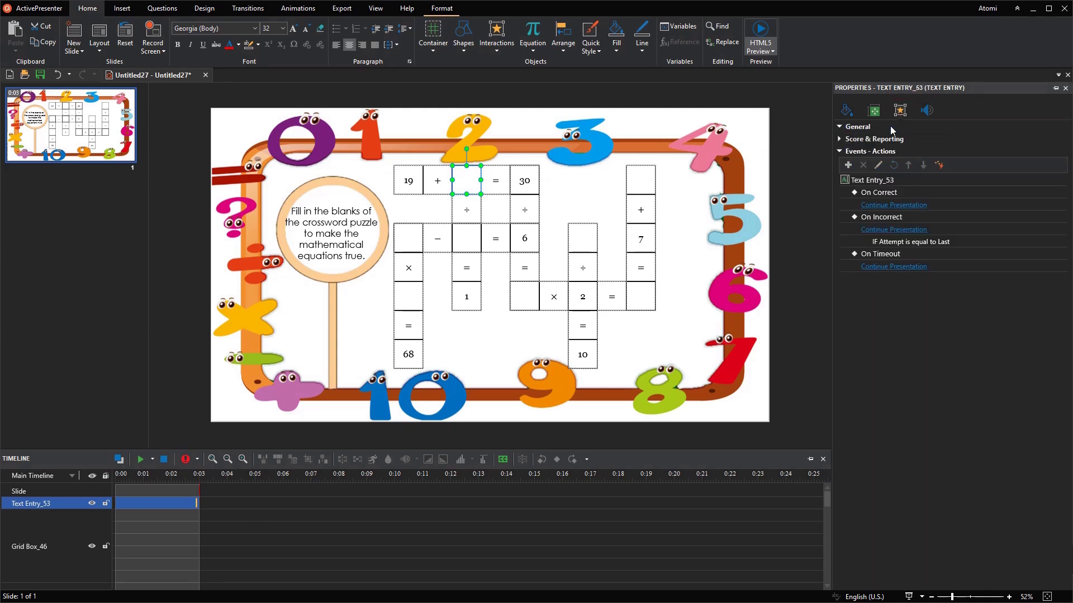
left_click(890, 126)
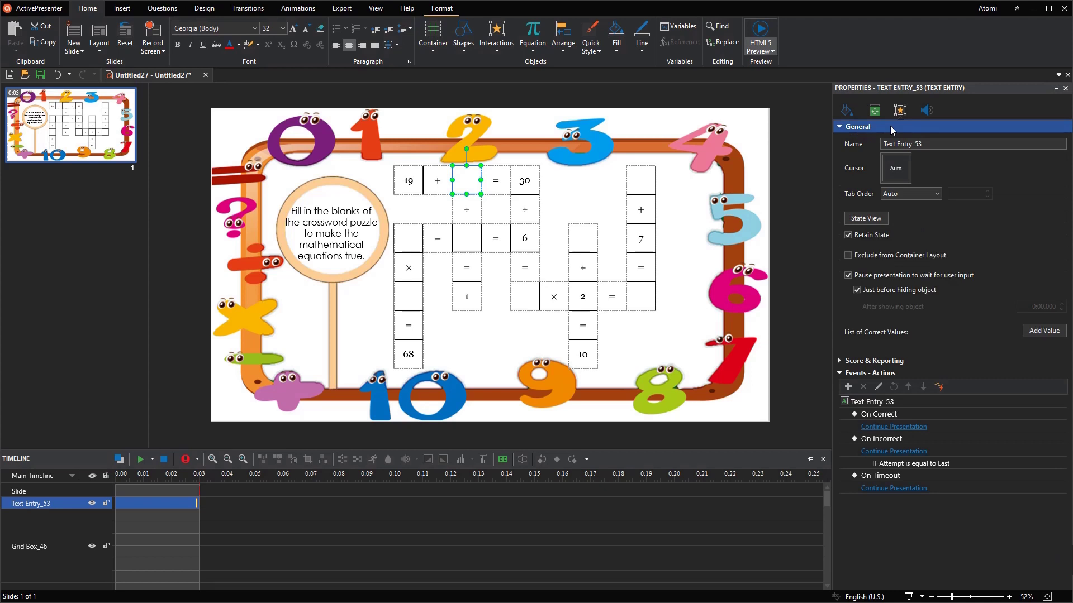
left_click(1037, 334)
left_click(981, 348)
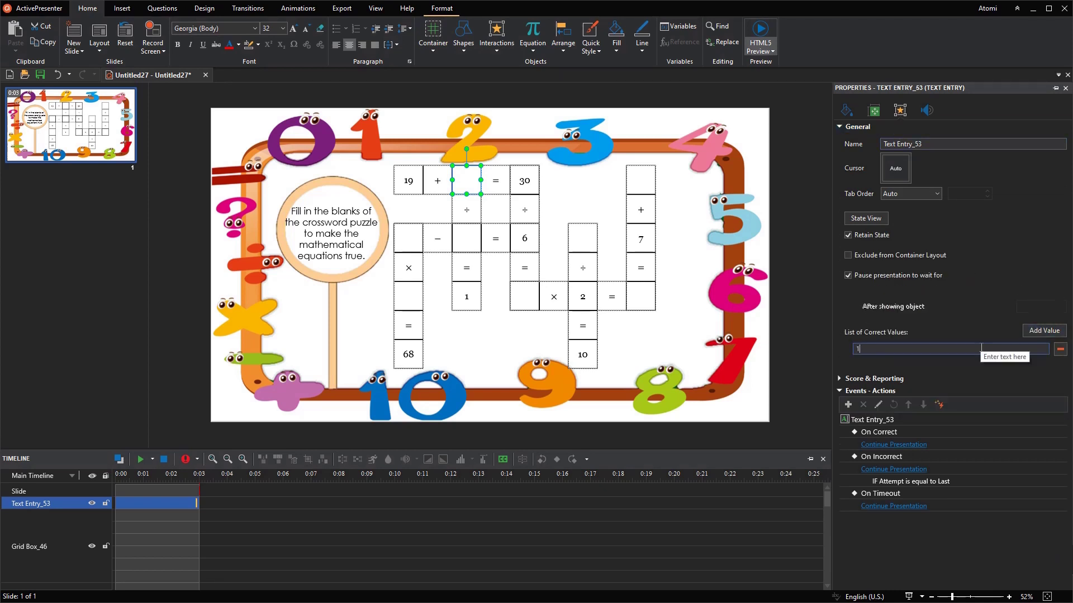
type("11")
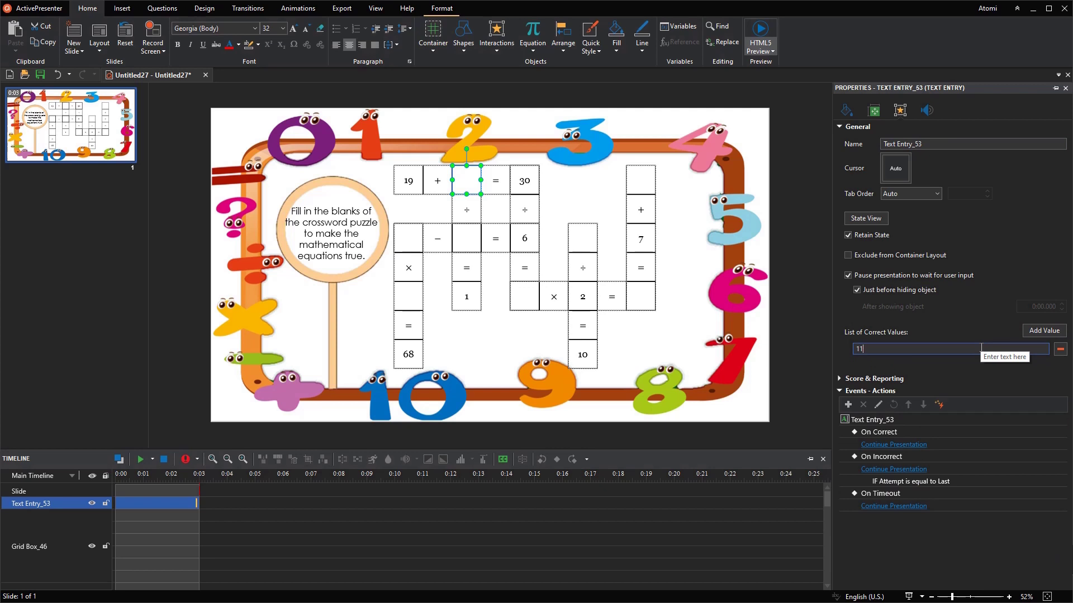
- Set the text entry's allowed attempts to Infinite and its submit method to Auto
left_click(910, 380)
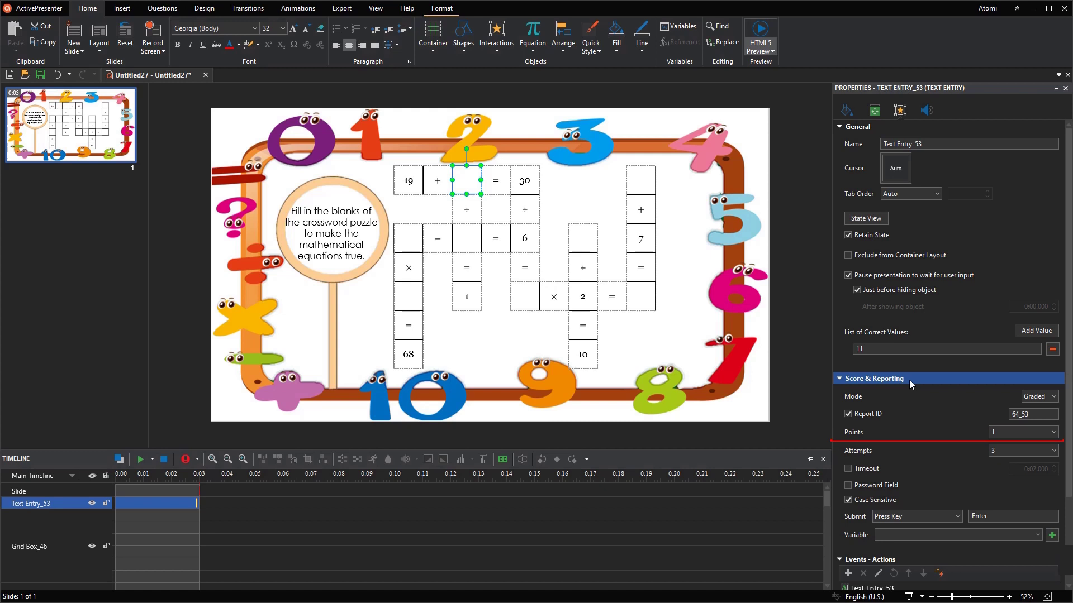
left_click(1054, 451)
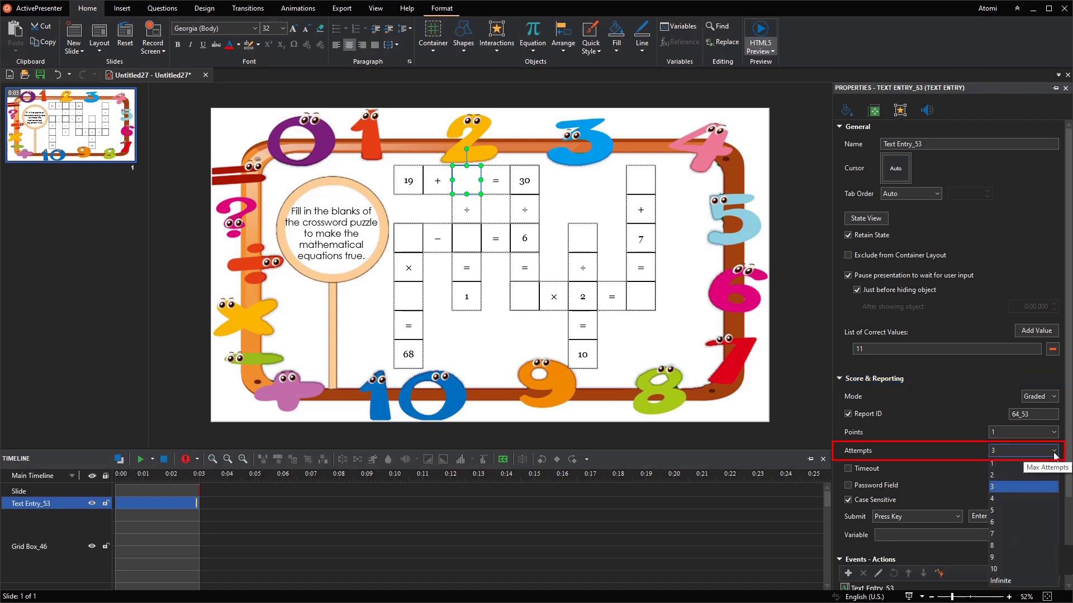
left_click(1025, 581)
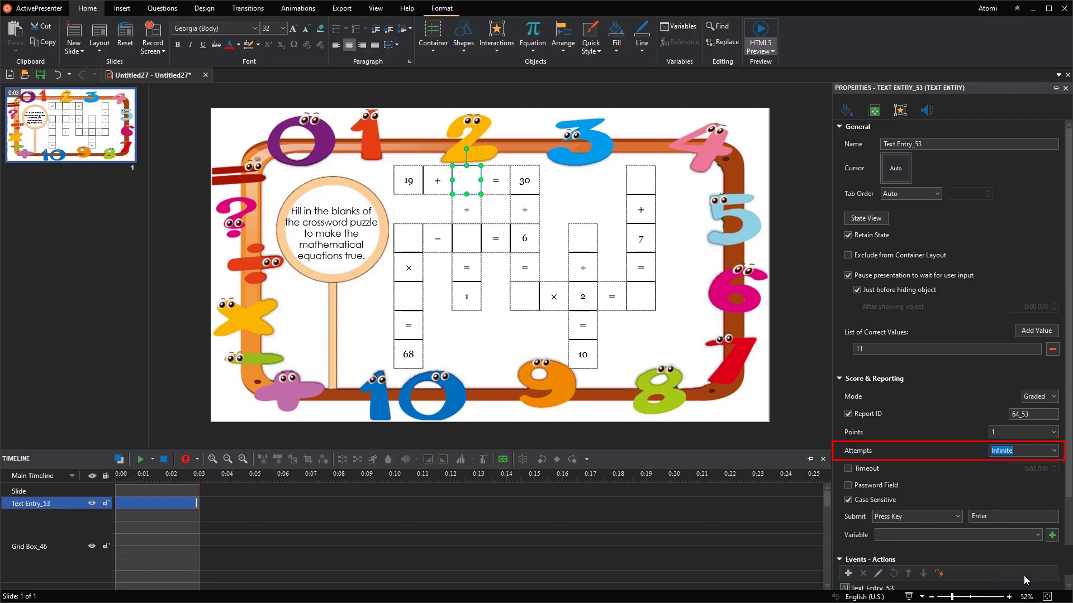
left_click(953, 517)
left_click(950, 528)
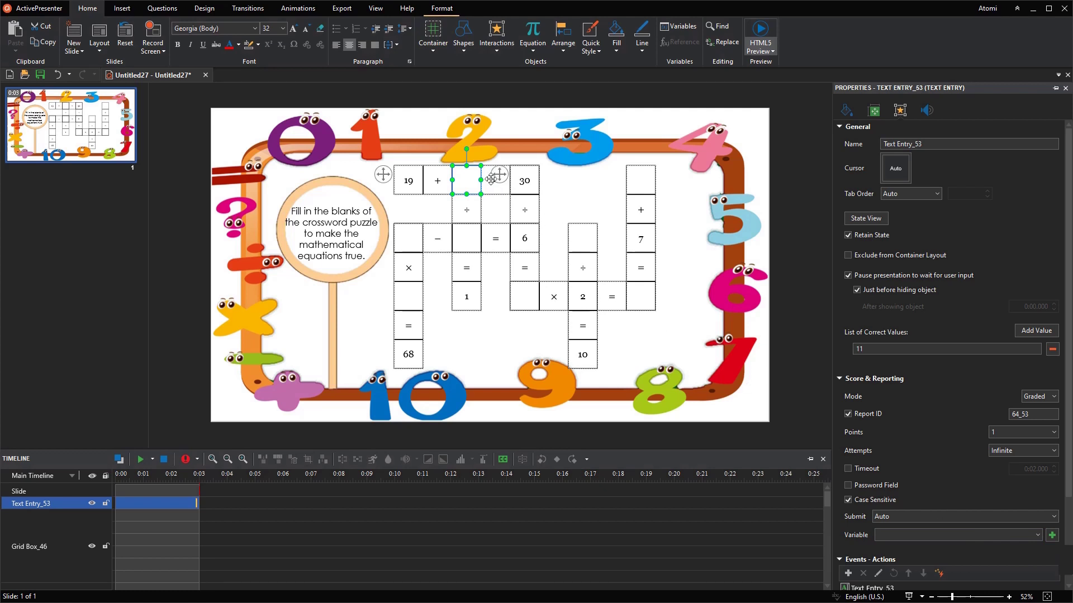
- Duplicate the text entry onto the blank cell before the minus sign and set its correct value to 17
key("ctrl+d")
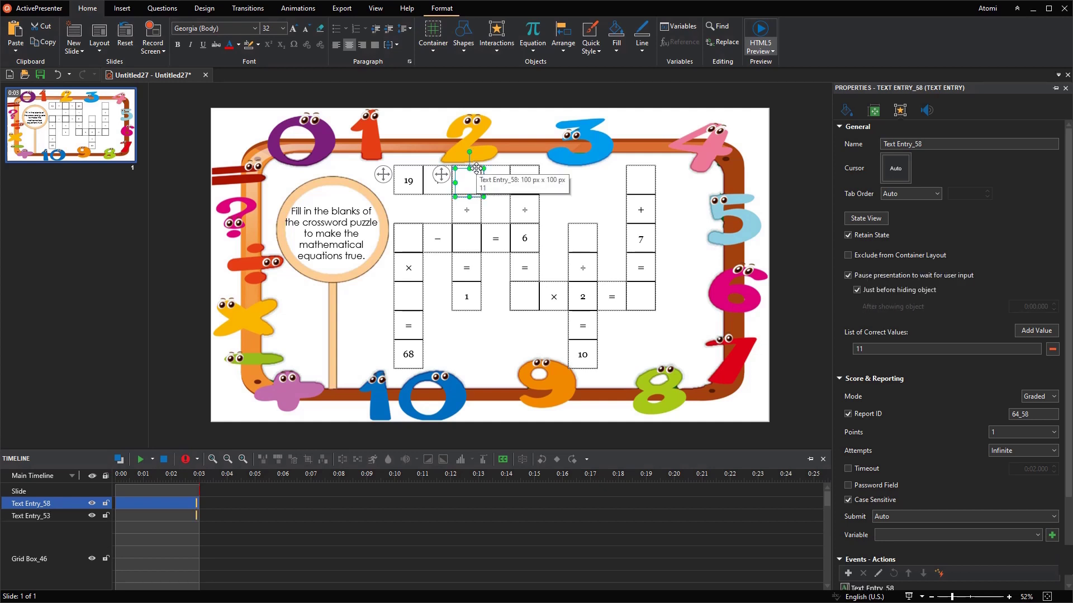
left_click_drag(472, 165, 414, 223)
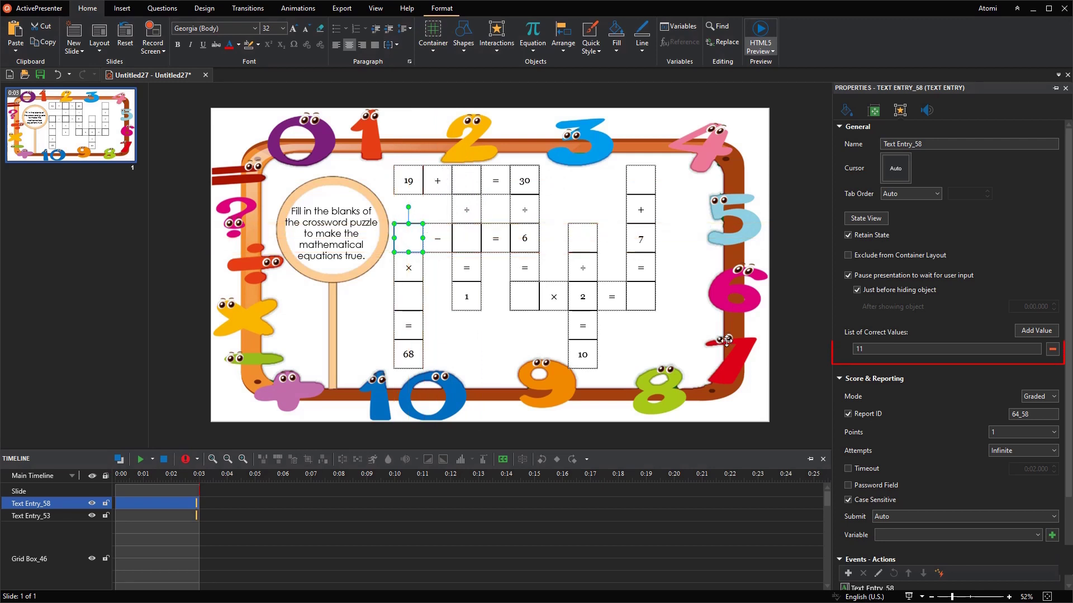
left_click(872, 348)
type("1")
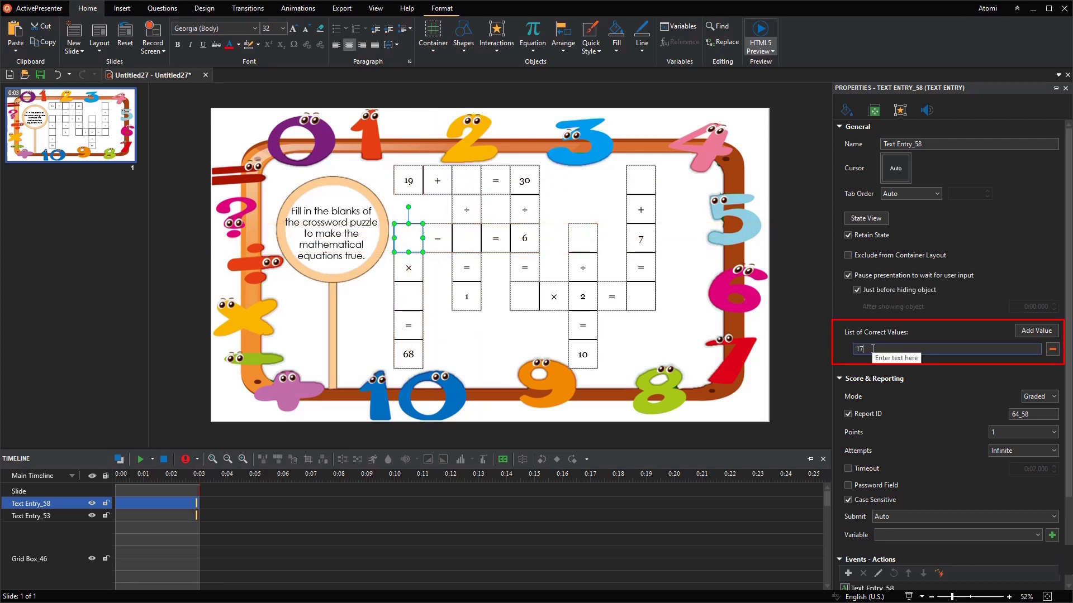
type("7")
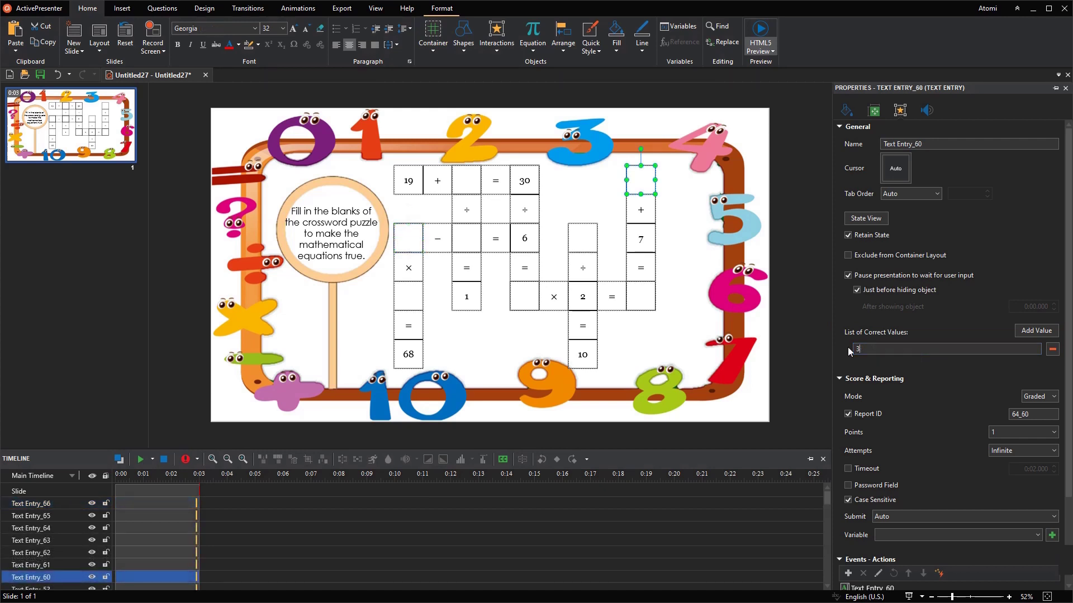
left_click(799, 378)
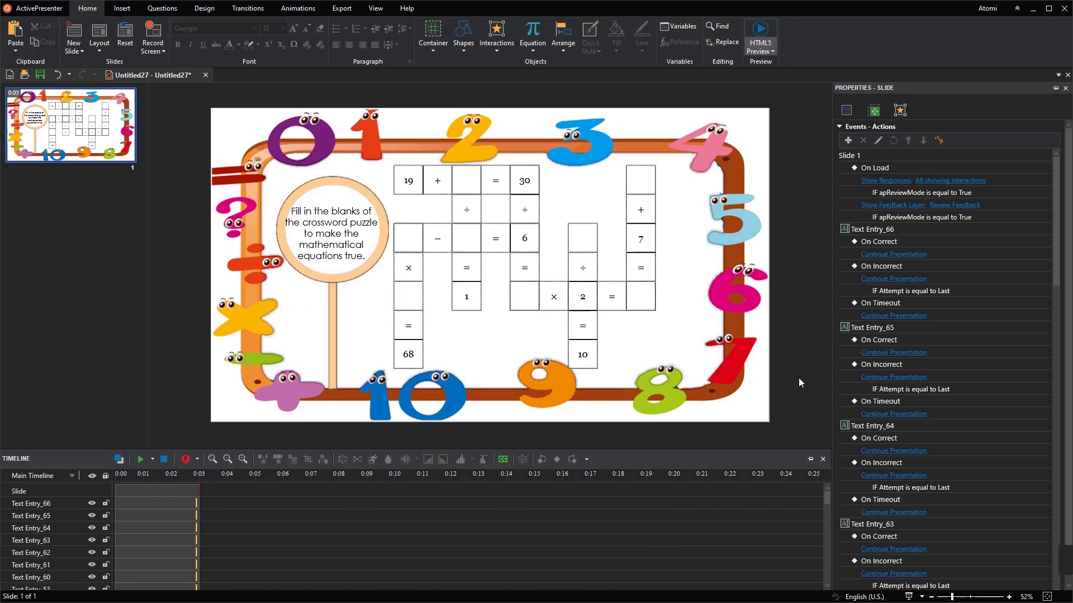
- Insert a button of about 172 x 68 px below the puzzle's last column and label it Submit
left_click(122, 8)
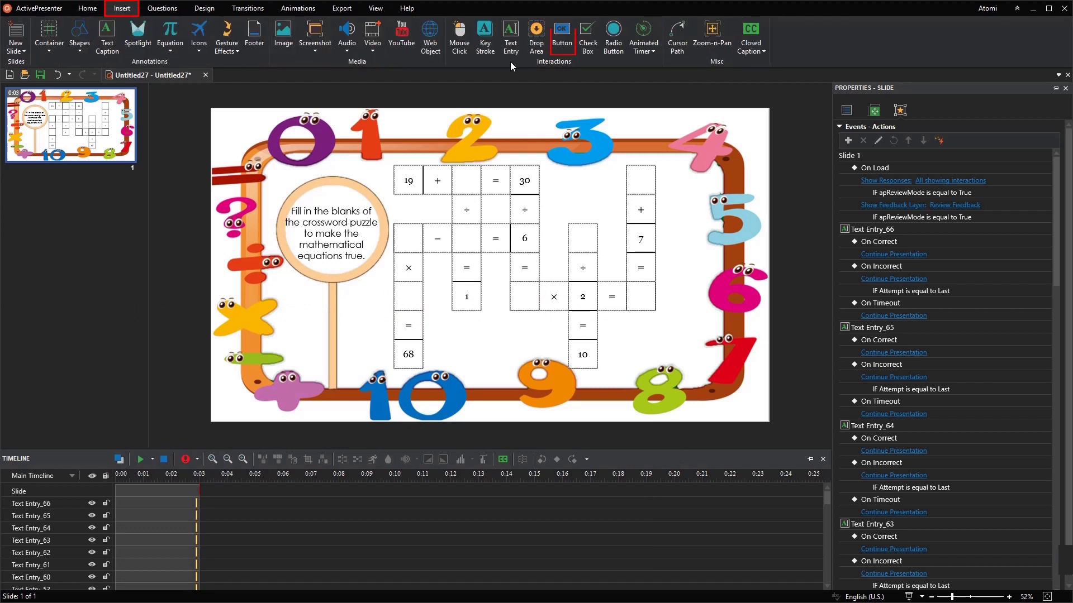
left_click(561, 36)
left_click_drag(633, 330, 684, 350)
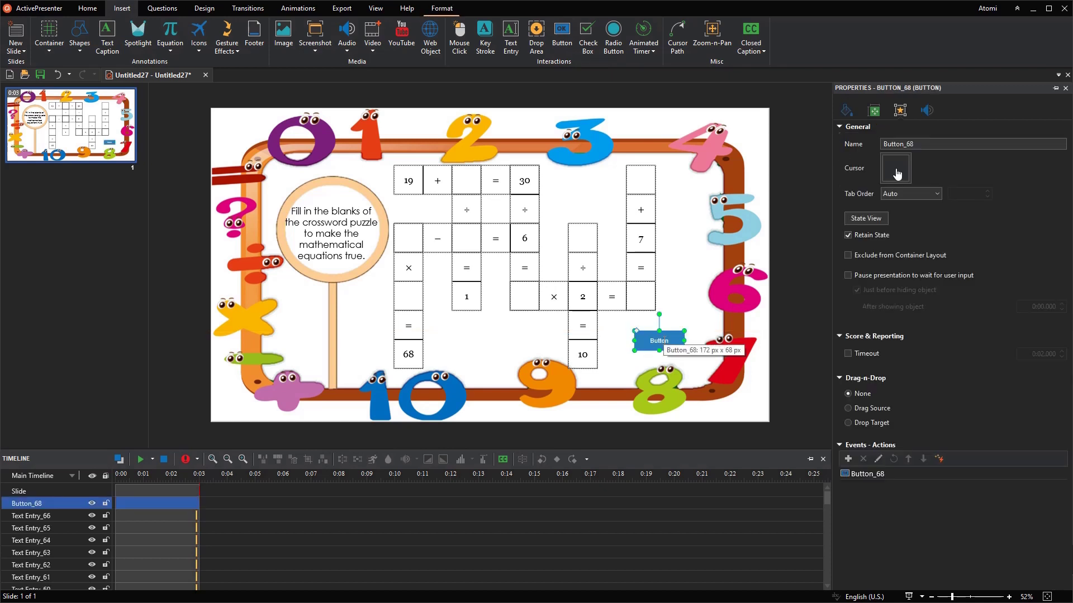
double_click(663, 338)
type("Submit")
- Format the Submit button's label as Georgia, size 32
double_click(665, 340)
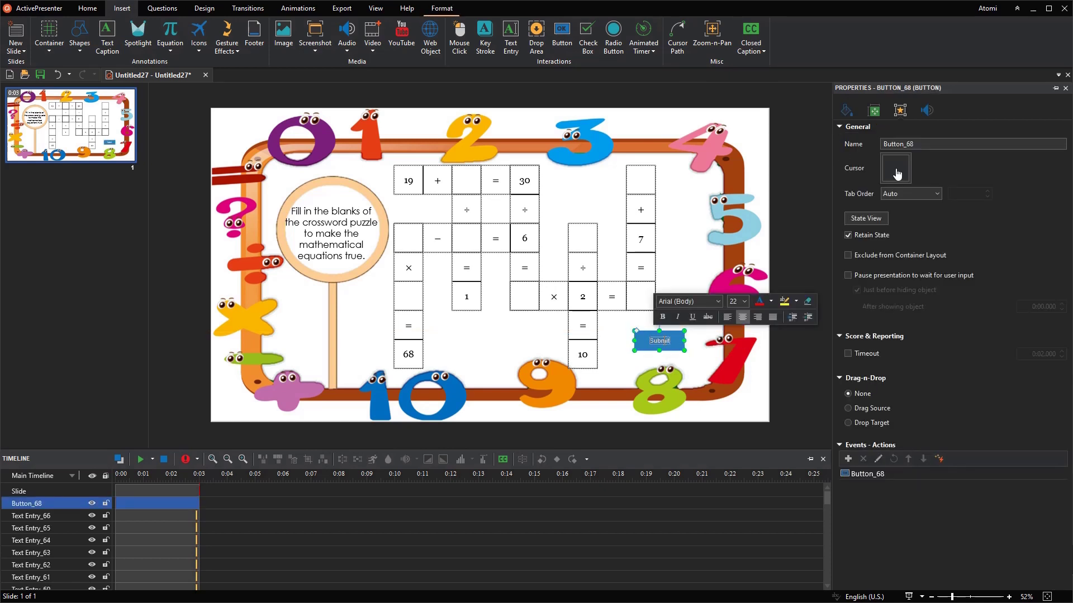
left_click(719, 302)
left_click_drag(883, 326, 884, 391)
left_click(687, 356)
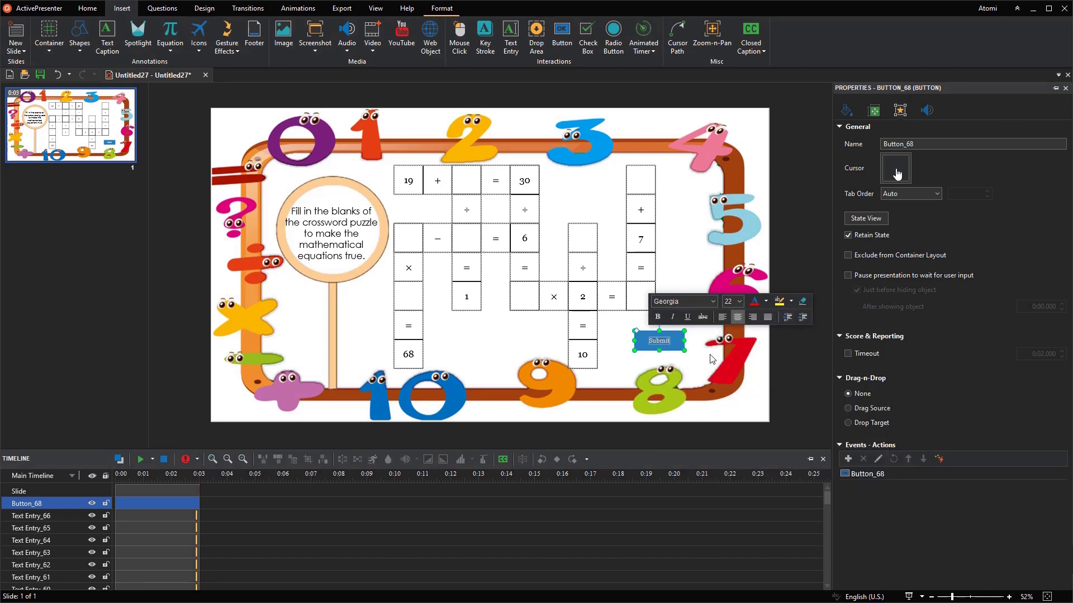
left_click(738, 301)
left_click(727, 443)
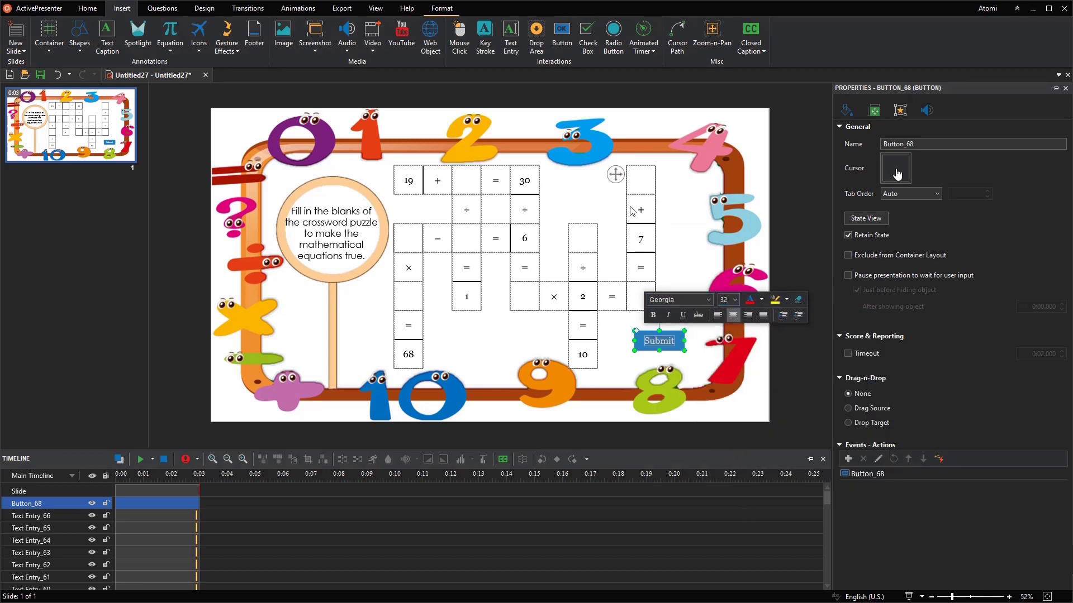
- Apply a rounded blue gradient theme style to the Submit button
left_click(445, 7)
left_click(455, 50)
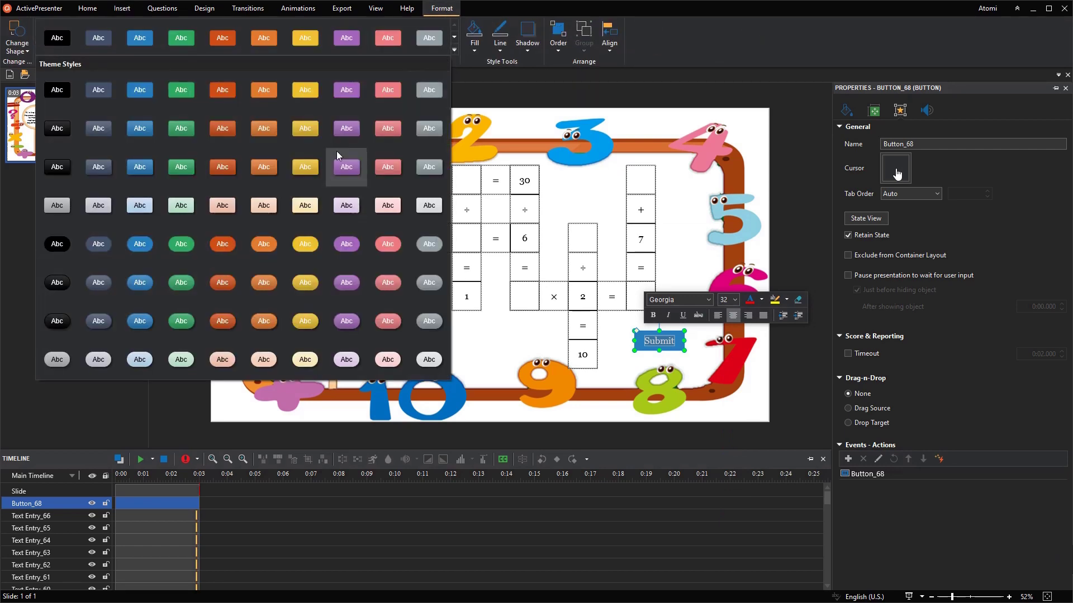
left_click(143, 327)
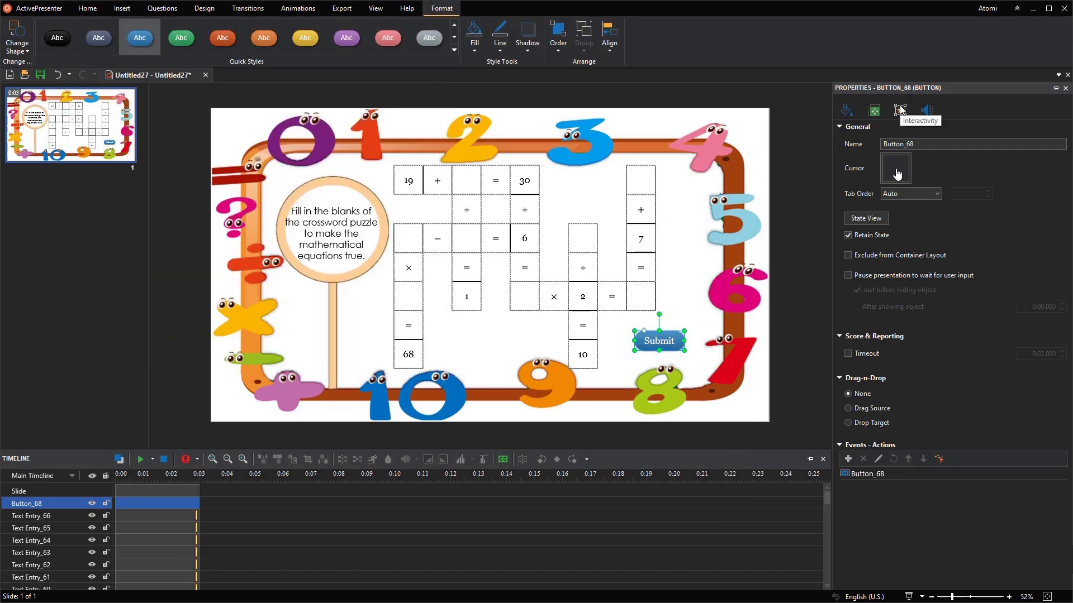
- Give the Submit button an On Click event with a Show Responses action for all showing interactions
left_click(874, 128)
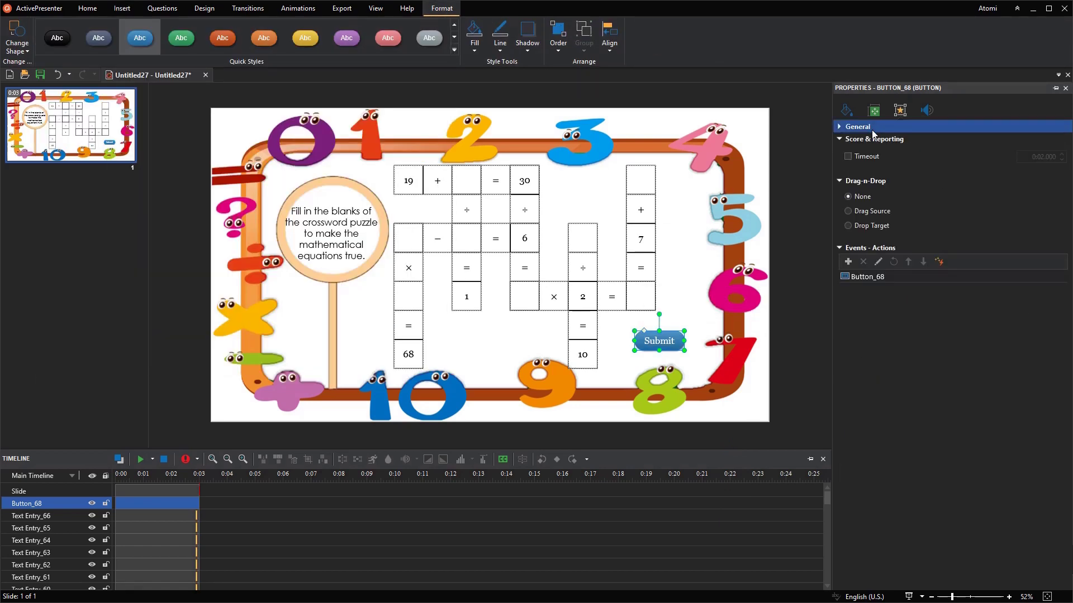
left_click(876, 181)
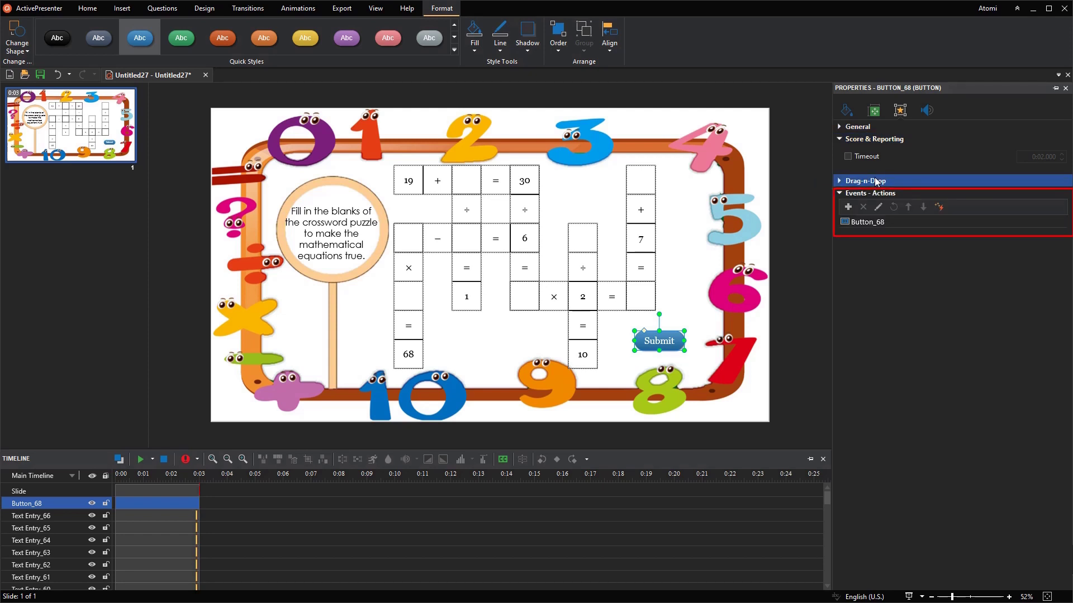
left_click(1058, 222)
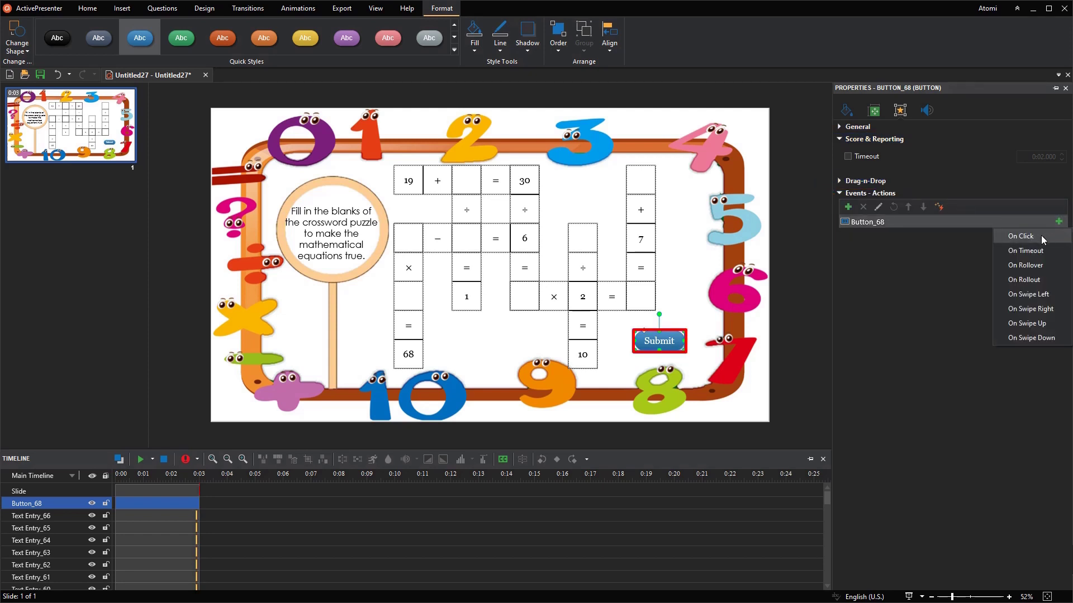
left_click(1041, 236)
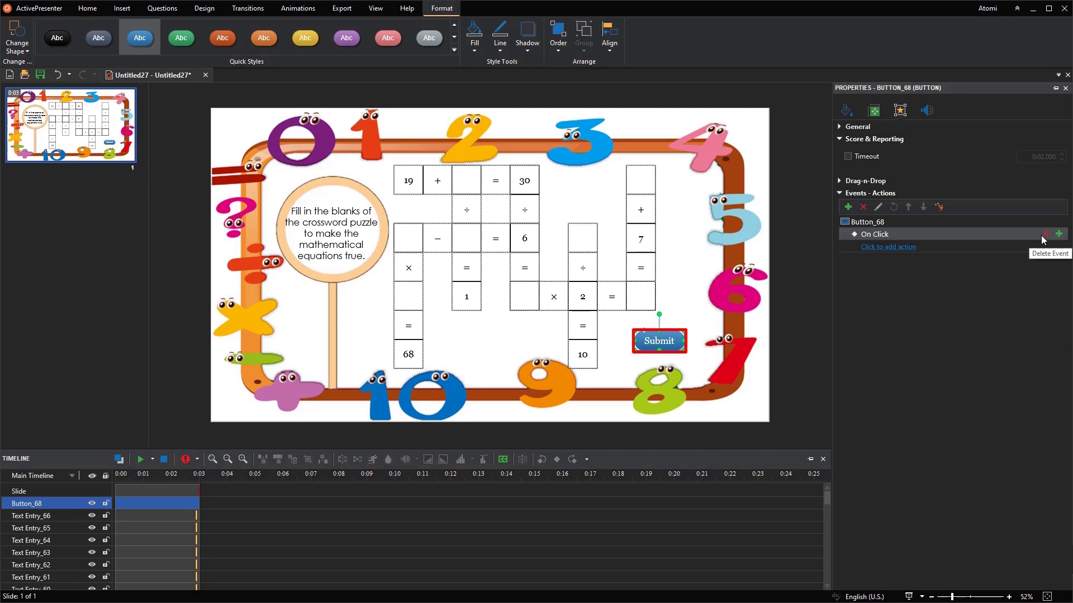
left_click(900, 249)
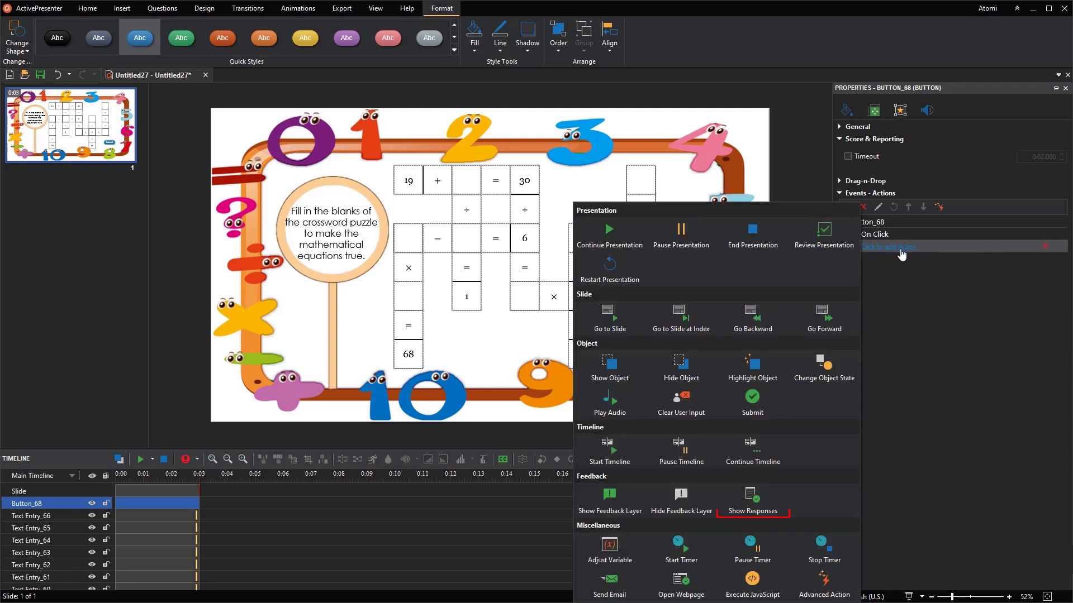
left_click(760, 506)
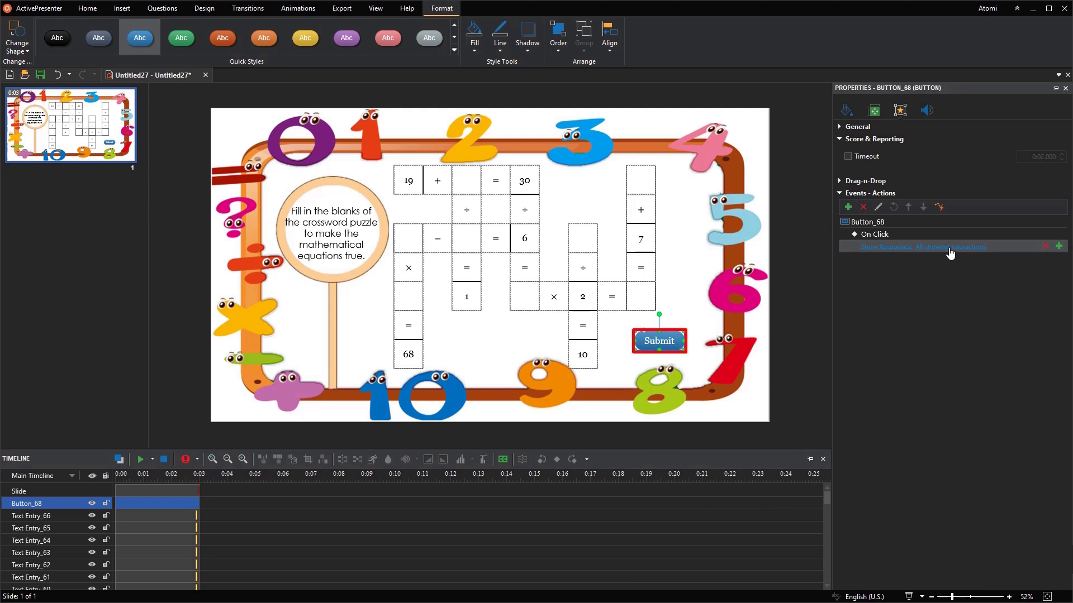
left_click(949, 256)
- Add a condition to the Show Responses action so it runs if apQuizScore is less than 8
left_click(1058, 246)
left_click(967, 320)
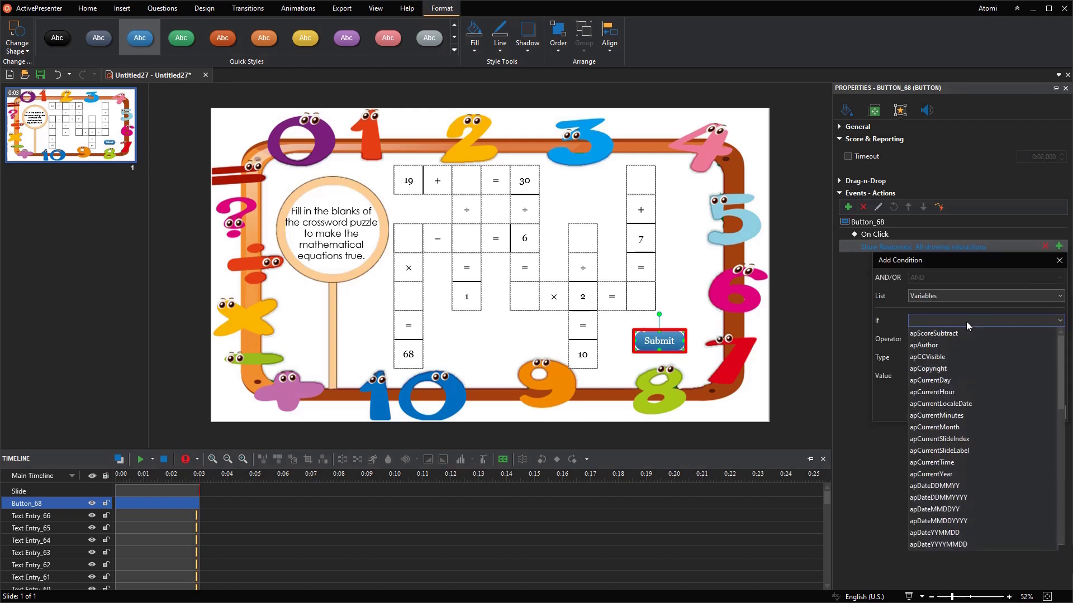
scroll(992, 460, "down", 4)
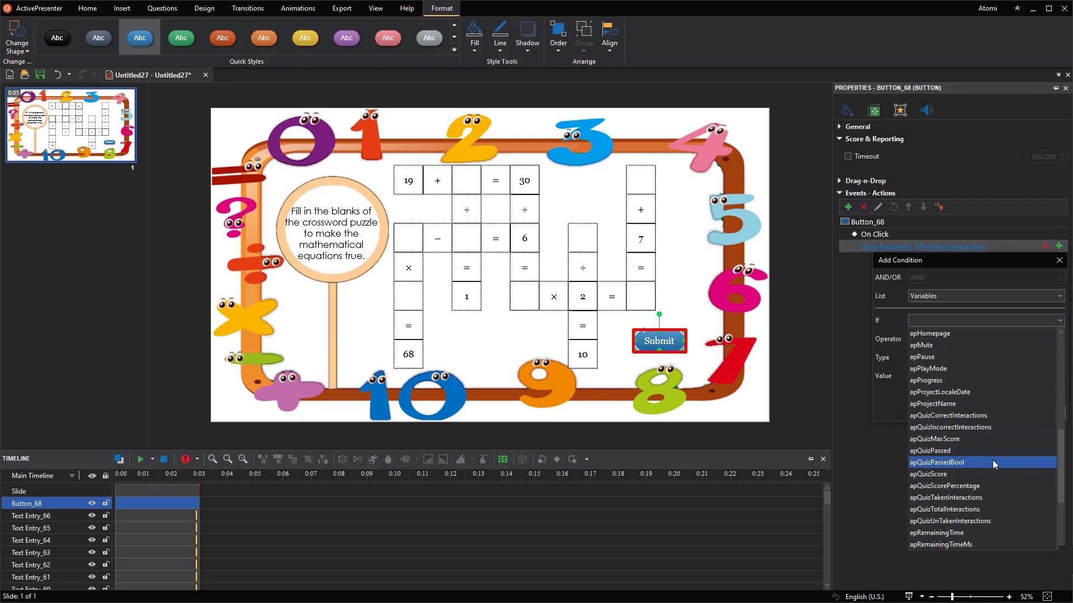
left_click(963, 474)
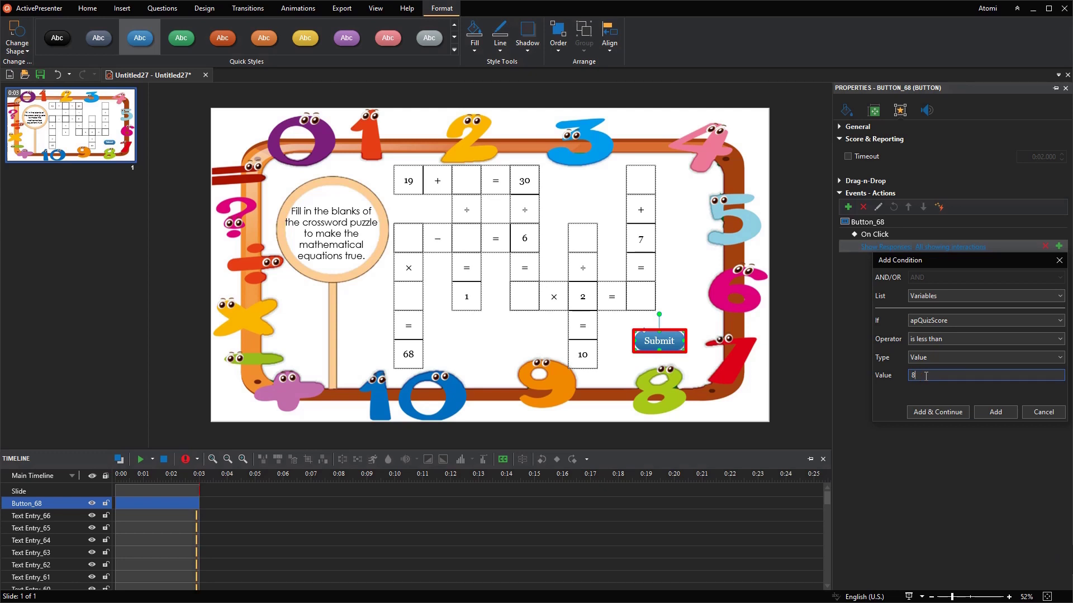
left_click(995, 412)
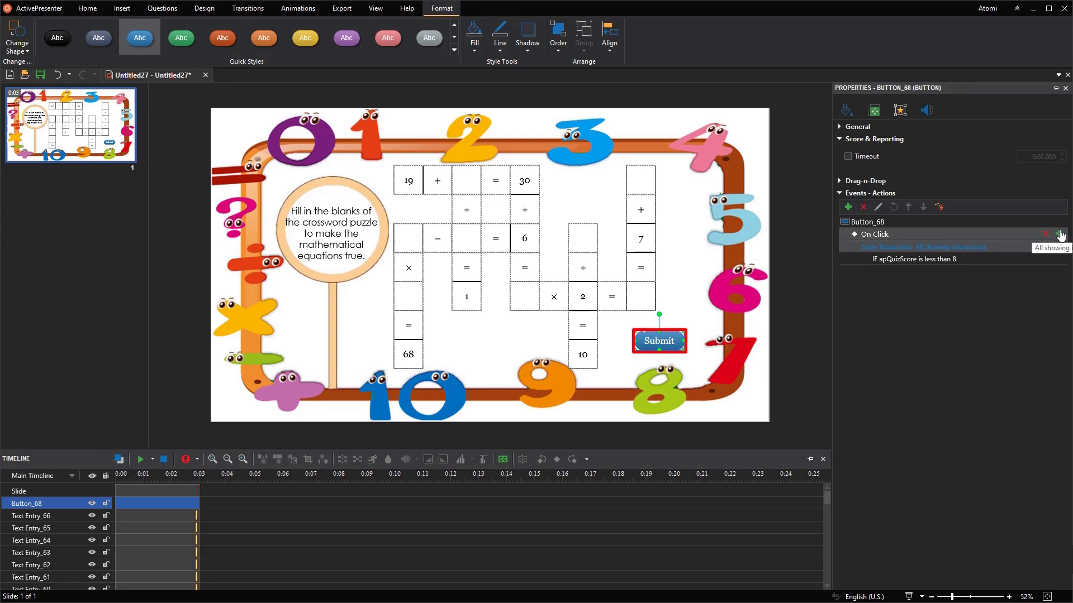
- Add a Show Feedback Layer action for Correct Feedback to the On Click event, conditioned on apQuizScore is equal to 8
left_click(1061, 235)
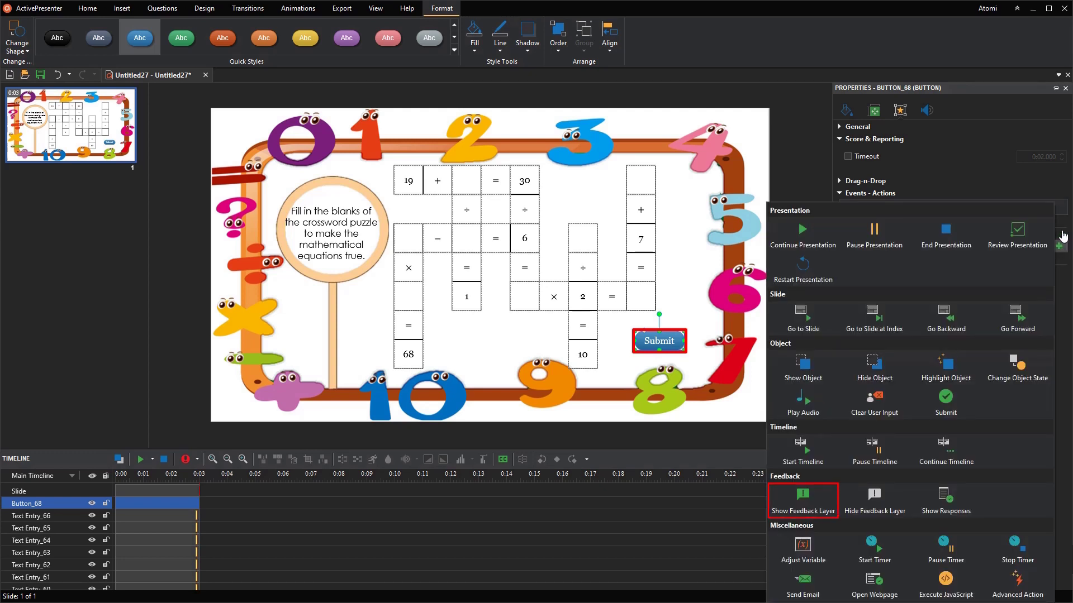
left_click(820, 497)
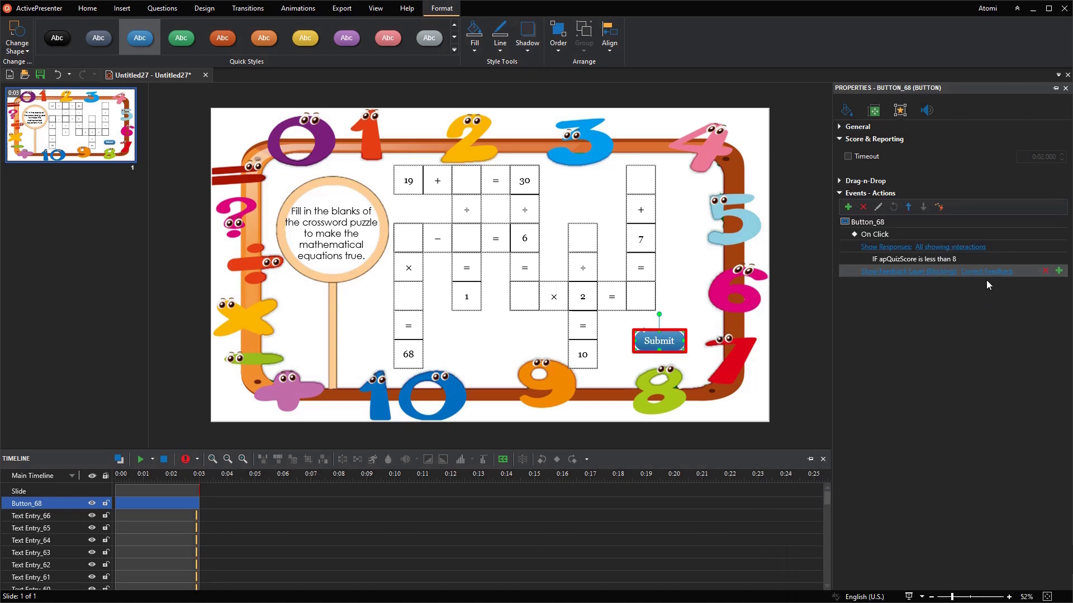
left_click(1058, 270)
left_click(970, 346)
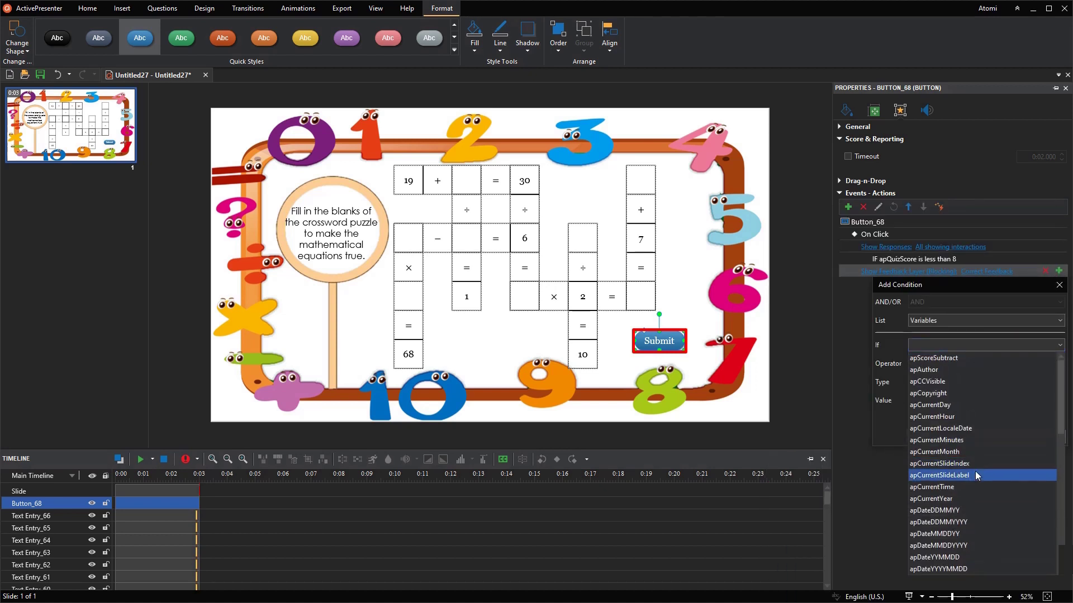
scroll(977, 475, "down", 3)
scroll(977, 474, "down", 2)
left_click(961, 498)
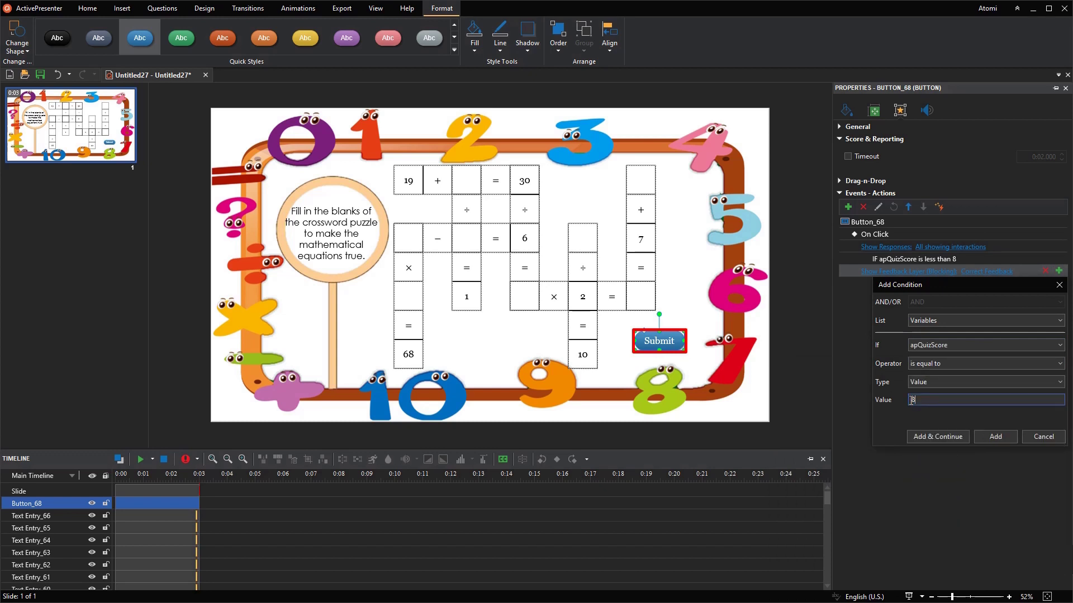
left_click(994, 437)
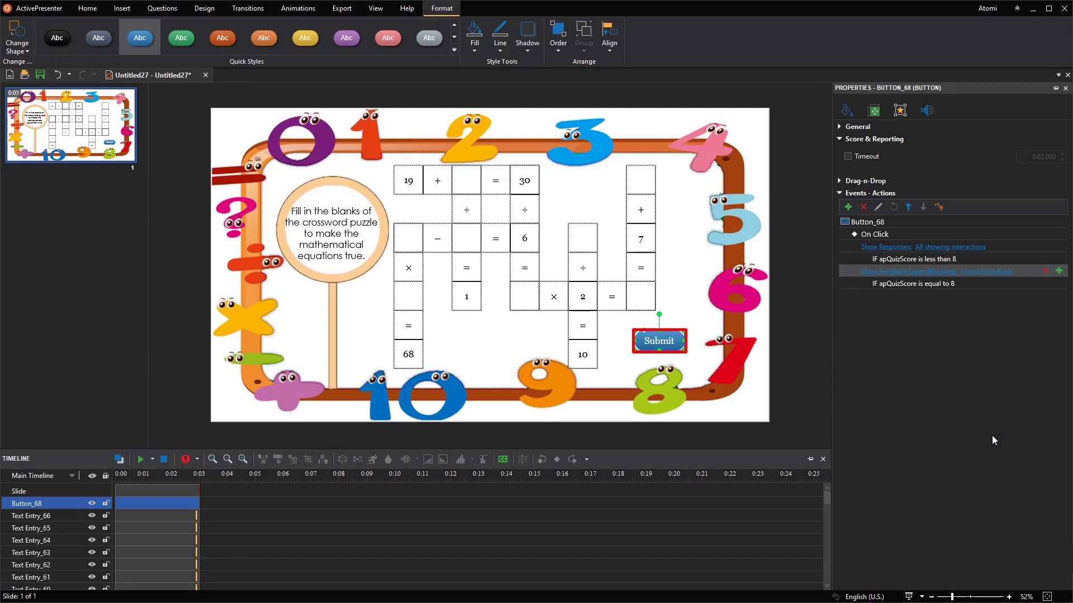
- In the Feedback Master Layout, change the background shape to a cloud callout, enlarge it and centre it around the placeholders
left_click(377, 8)
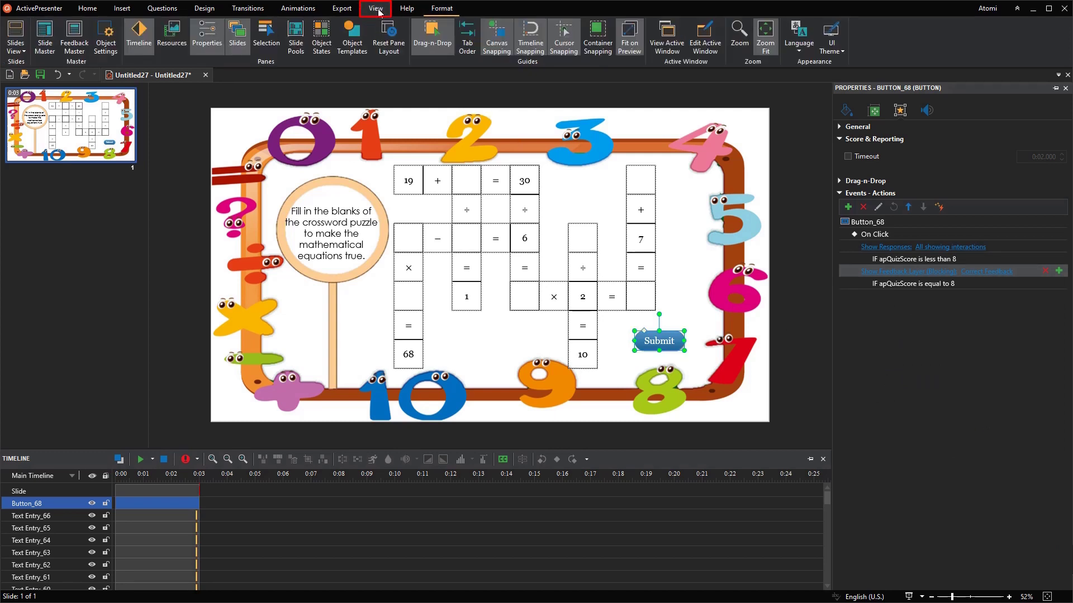
left_click(74, 48)
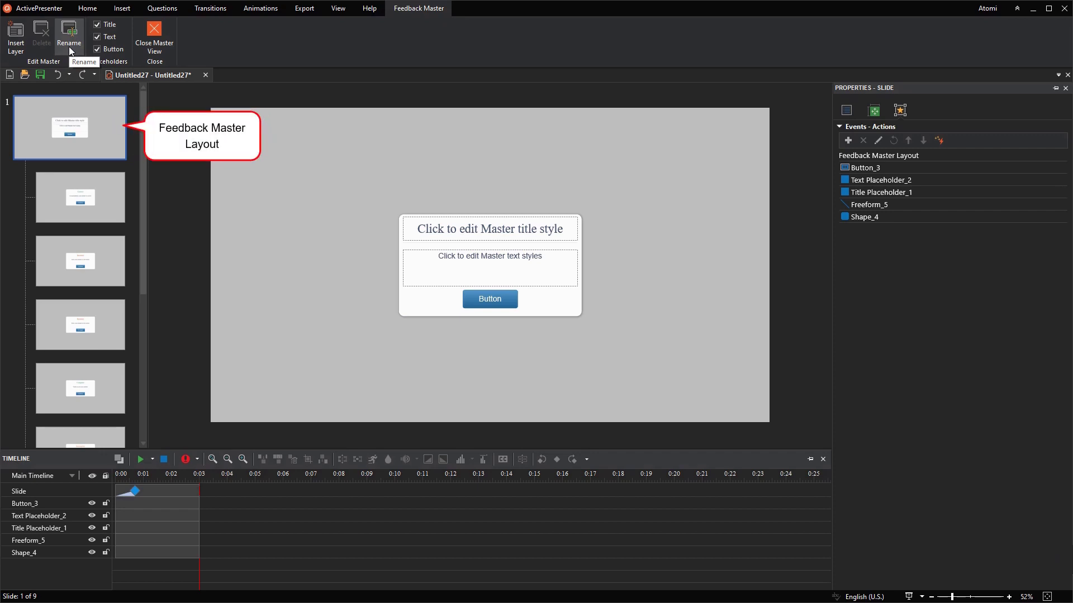
left_click(559, 312)
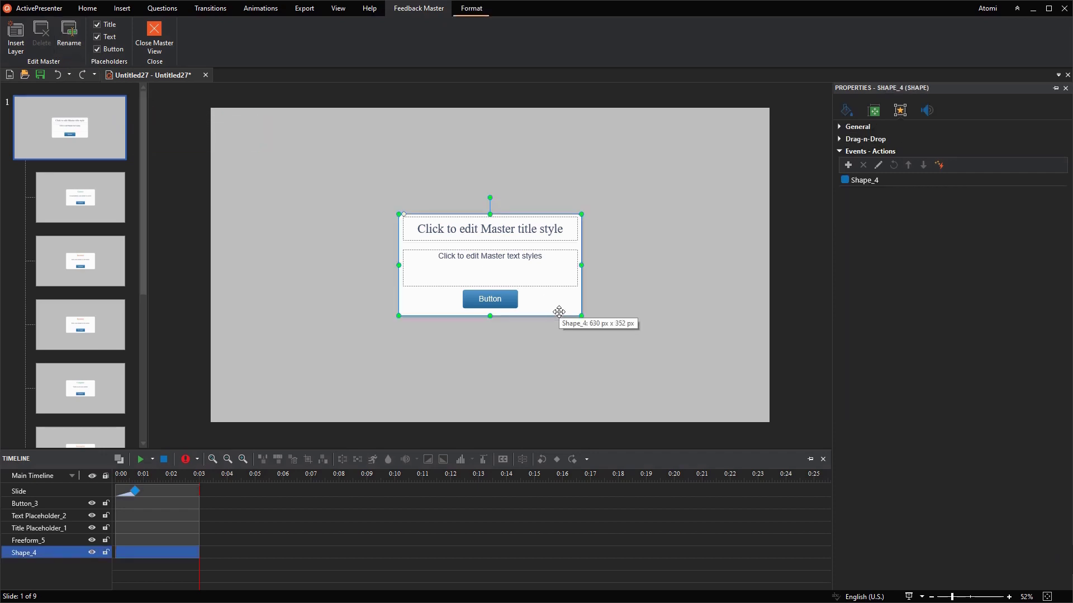
left_click(472, 9)
left_click(17, 35)
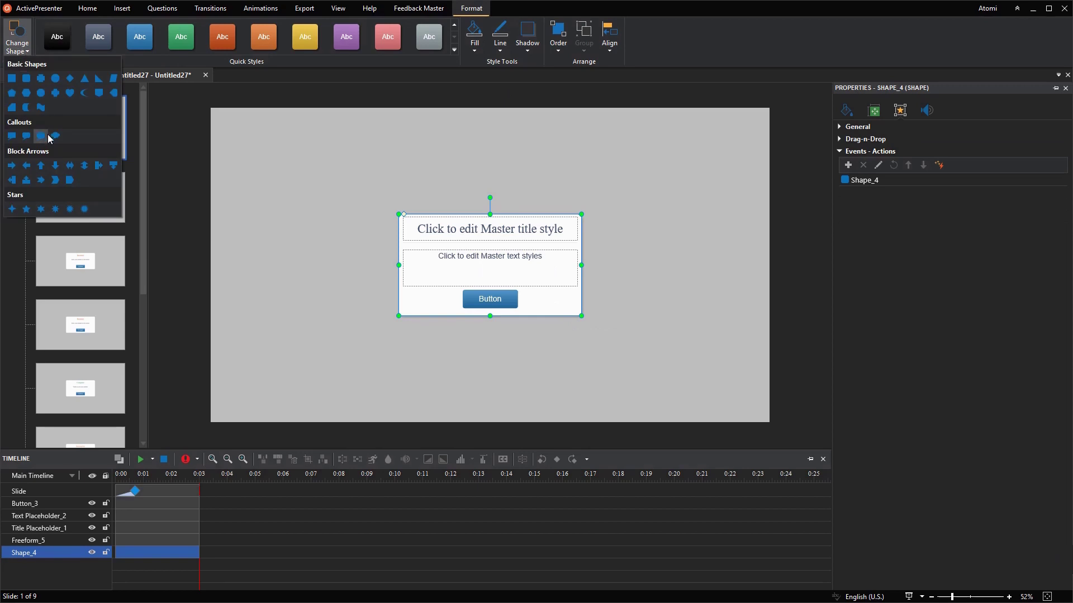
left_click(49, 137)
left_click_drag(581, 214, 660, 162)
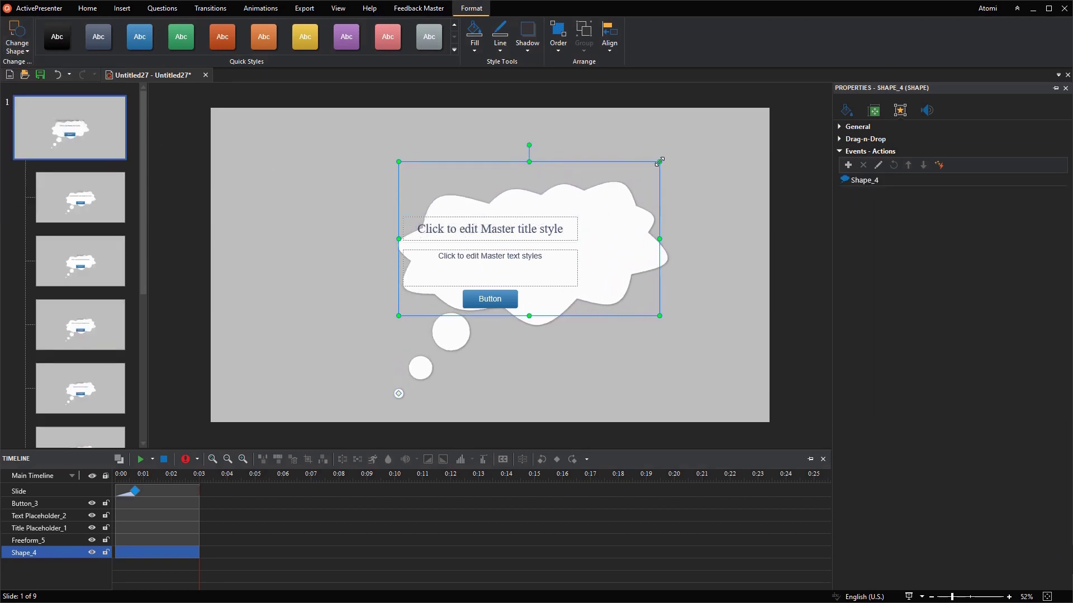
left_click_drag(613, 217, 574, 221)
- Apply a pale yellow gradient theme style to the cloud callout and increase its outline width
left_click(454, 49)
left_click(305, 206)
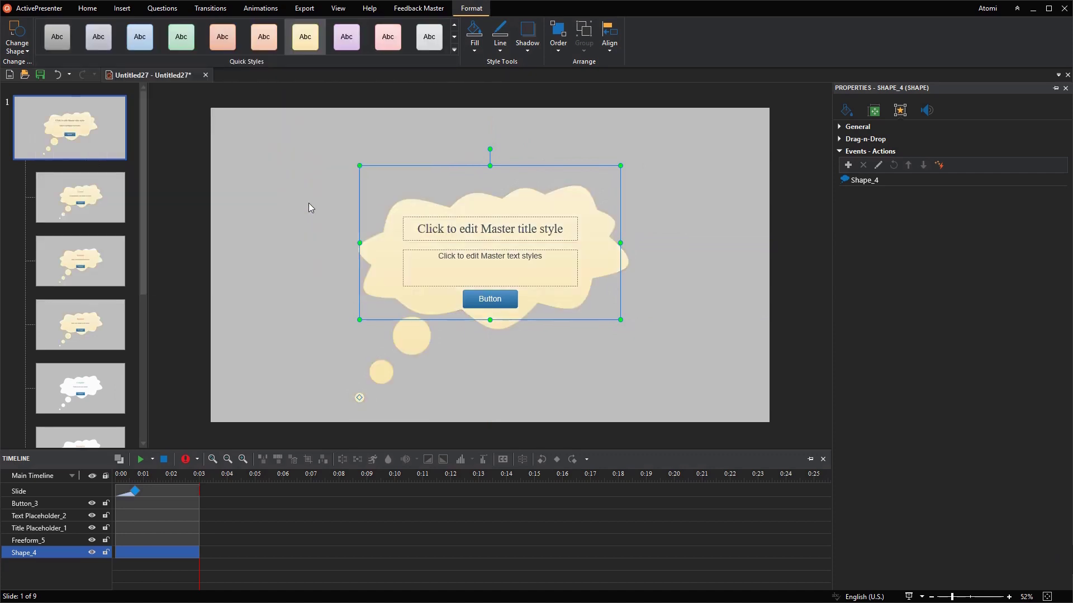
left_click(847, 111)
left_click(1054, 477)
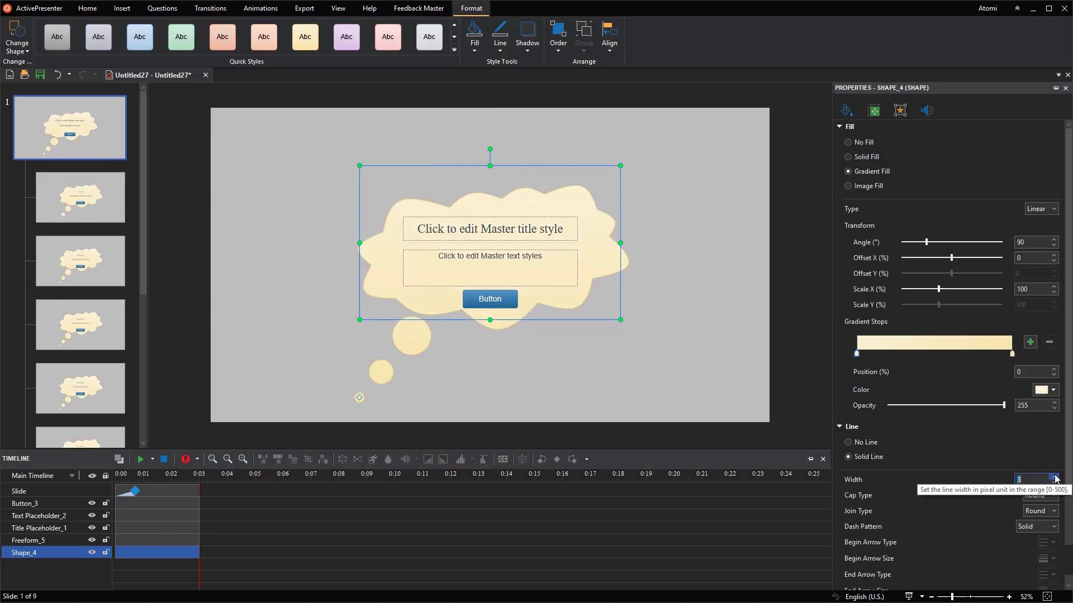
left_click(1055, 477)
- Set the master title placeholder's font to Georgia at size 36
left_click(549, 225)
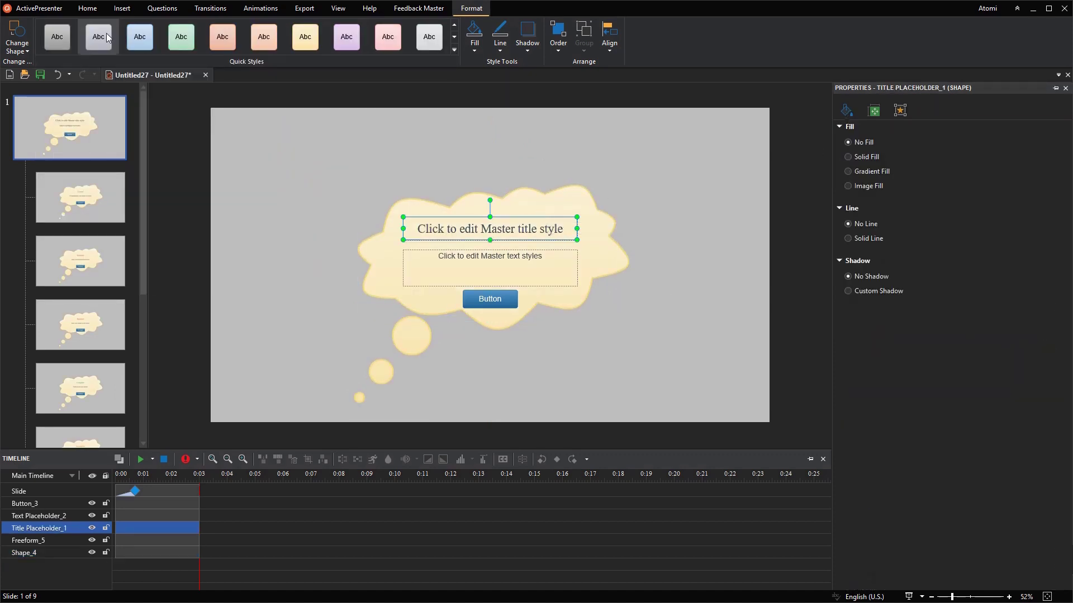
left_click(84, 9)
left_click(254, 29)
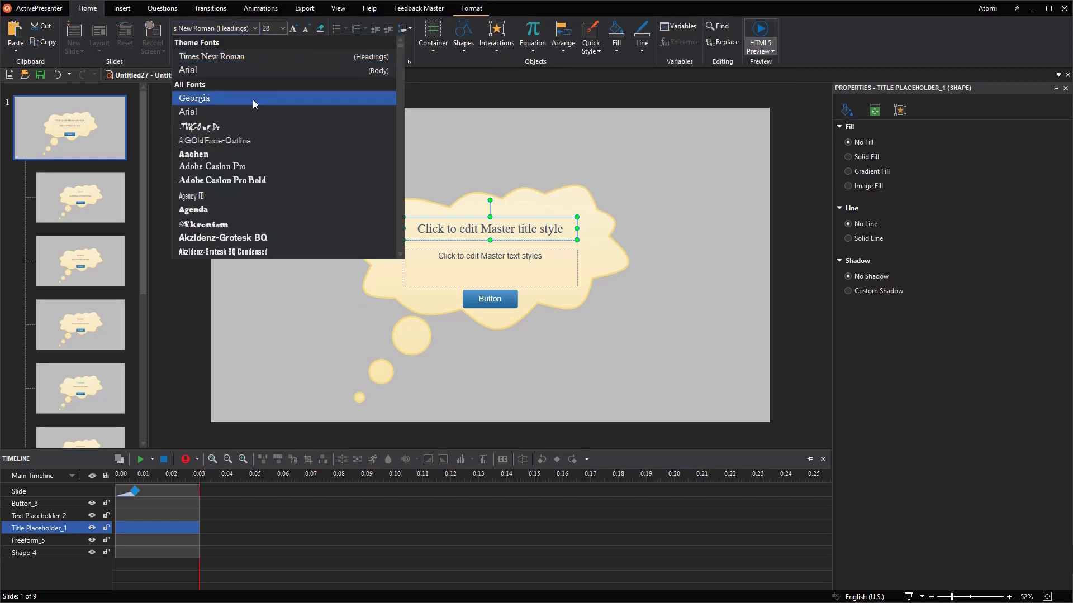
left_click(252, 100)
left_click(282, 28)
left_click(271, 170)
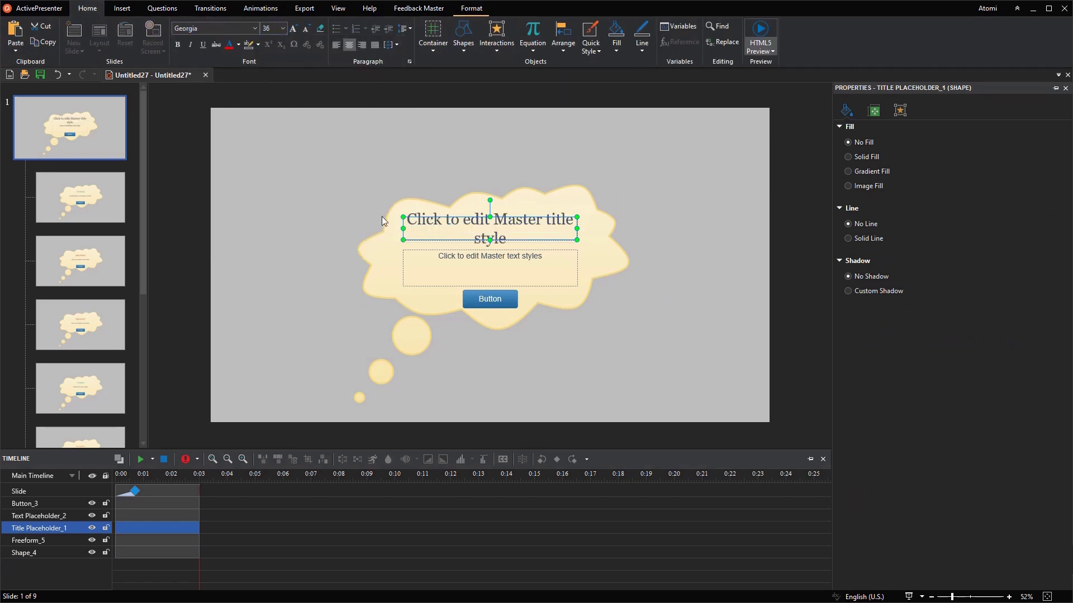
- Set the master text placeholder's font to Georgia at size 32
left_click(503, 269)
left_click(254, 29)
left_click(246, 69)
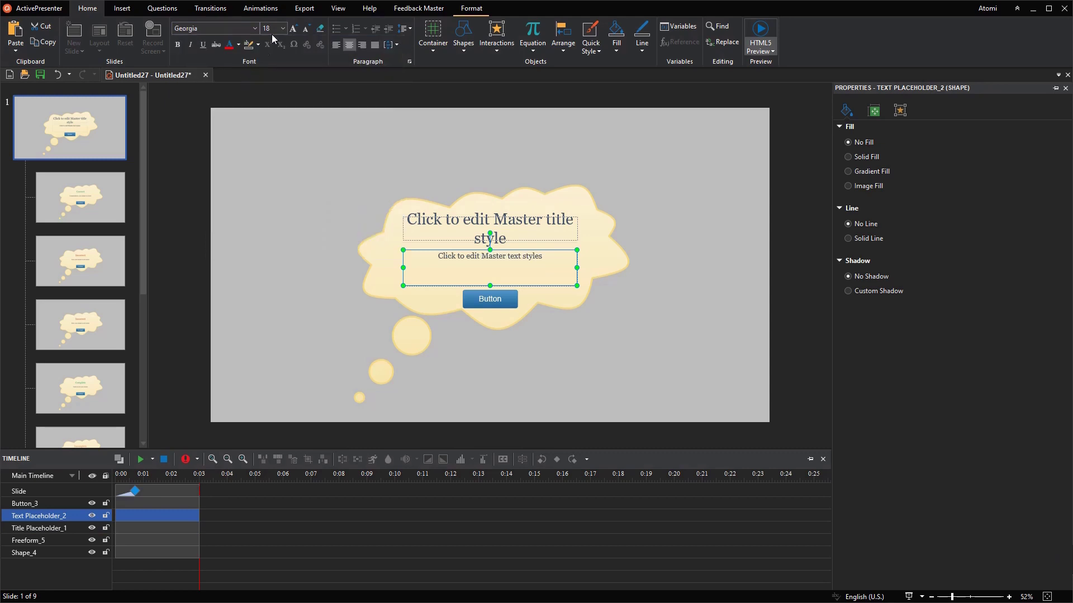
left_click(282, 28)
left_click(267, 169)
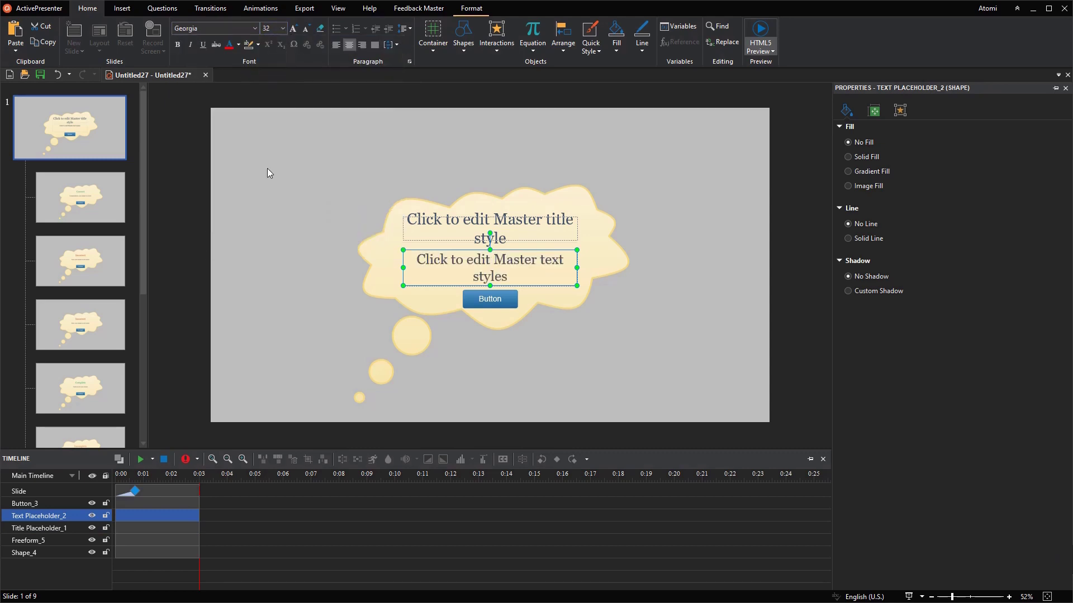
- Apply a rounded purple gradient theme style to the button in the Feedback Master Layout
left_click(500, 293)
left_click(472, 9)
left_click(454, 49)
left_click(346, 324)
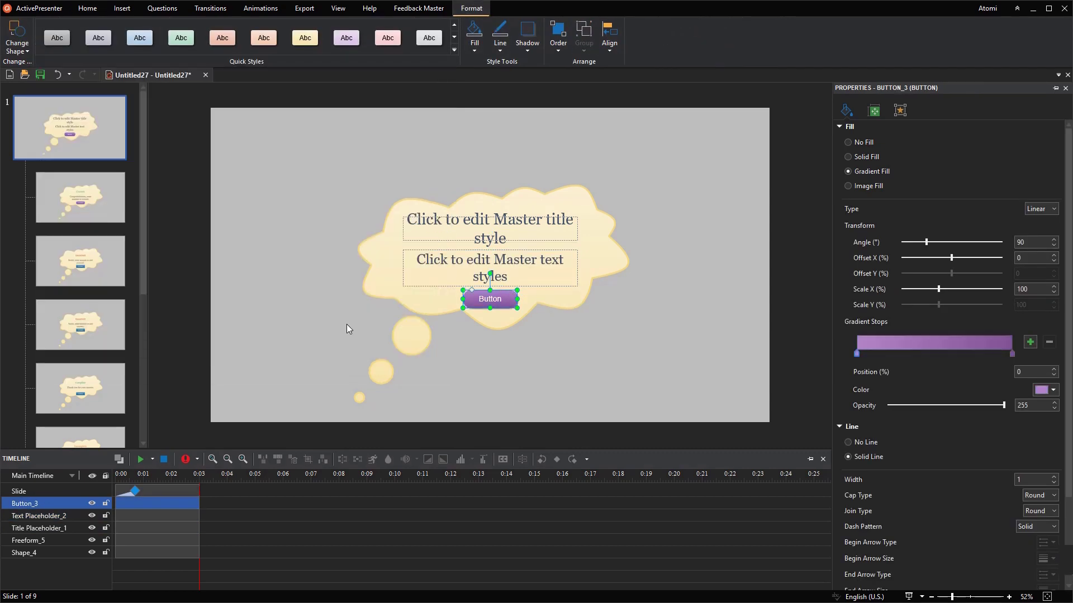
- Replace the title of the Correct feedback layer with "Congratulations!"
left_click(110, 202)
left_click(483, 229)
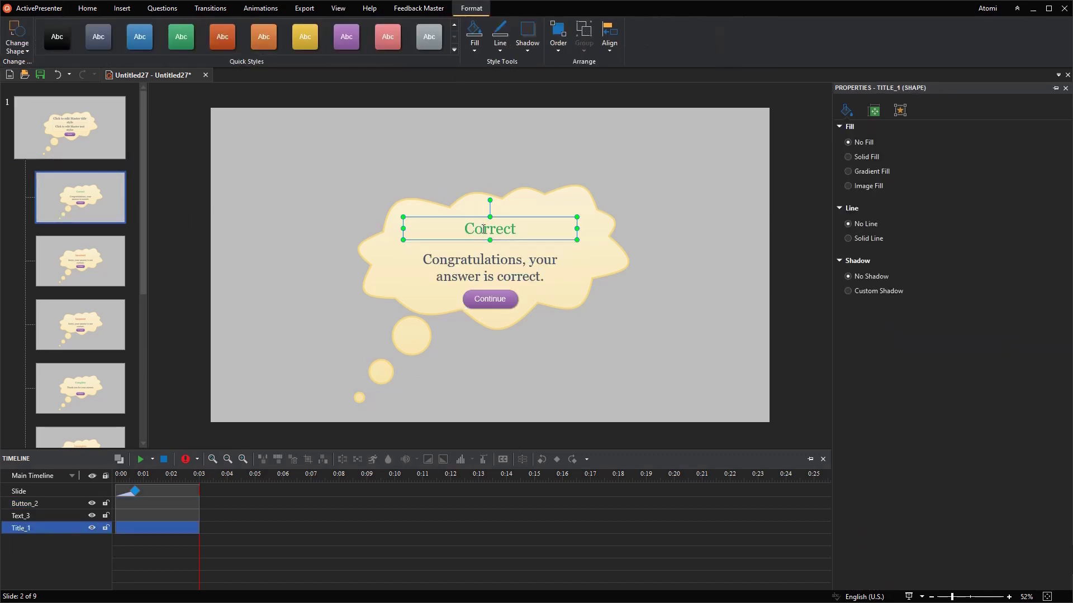
double_click(484, 229)
type("Congratulatio")
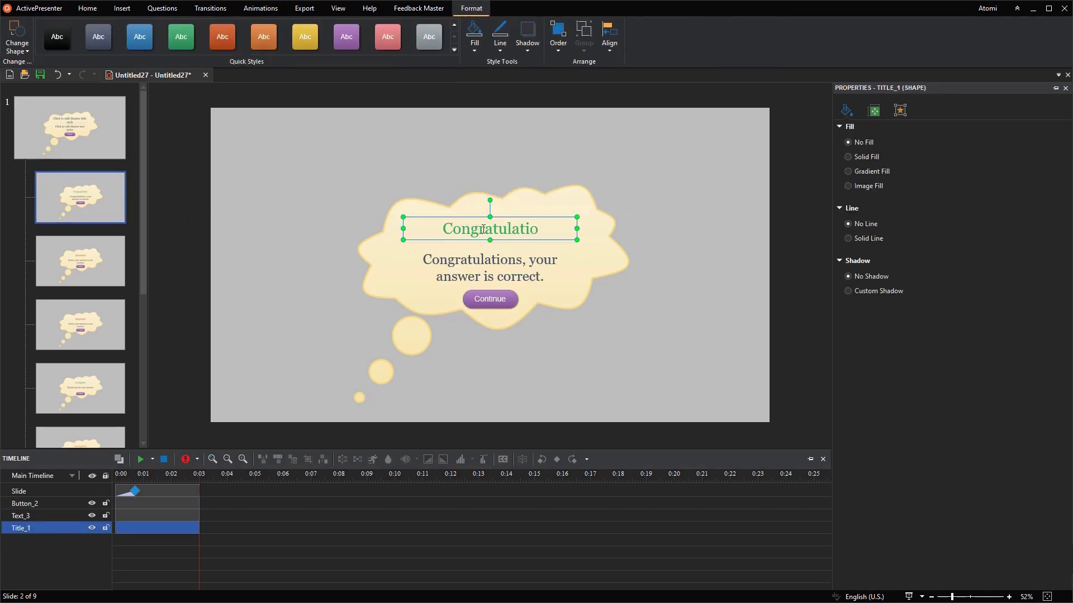
type("ns!")
- Reword the Correct layer's message as "Great! Your answer is correct." and adjust its text box so it fits on one line
left_click(481, 255)
double_click(480, 255)
type("Great!")
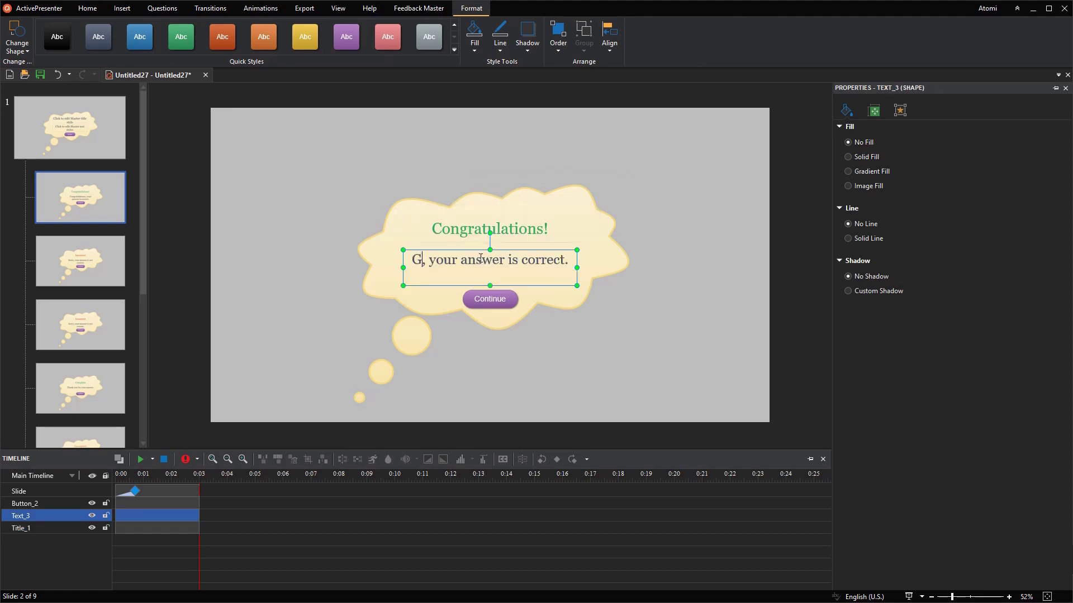
key("Delete")
key("Delete")
key("Delete")
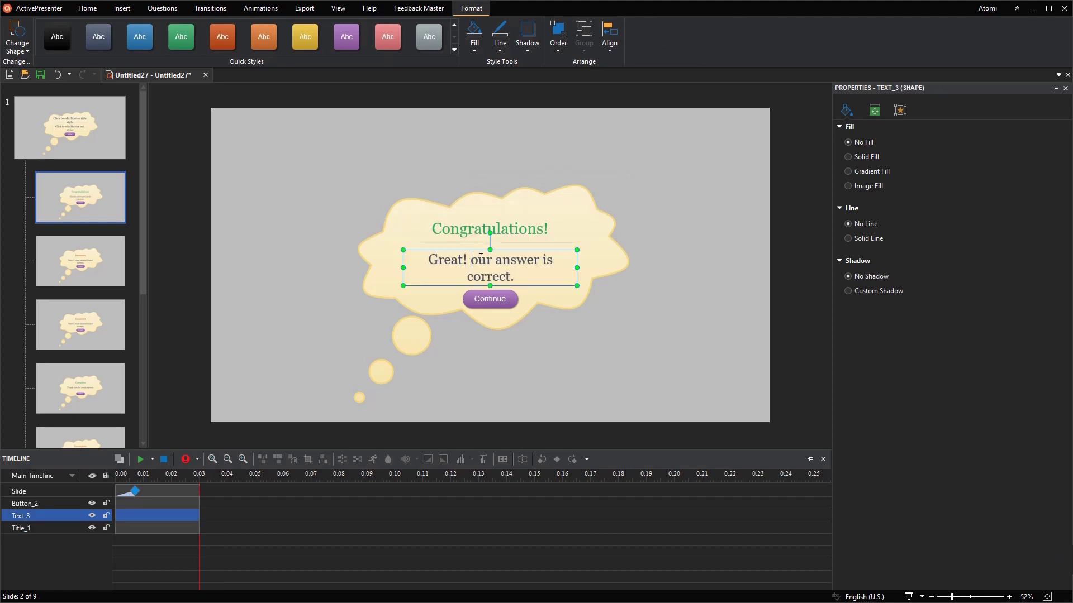
type("Y")
mouse_move(577, 267)
left_mouse_down()
mouse_move(597, 268)
mouse_move(564, 253)
left_mouse_up()
- Relabel the Correct layer's button as Replay, replace its On Click action with Restart Presentation, and return to the slide
double_click(499, 300)
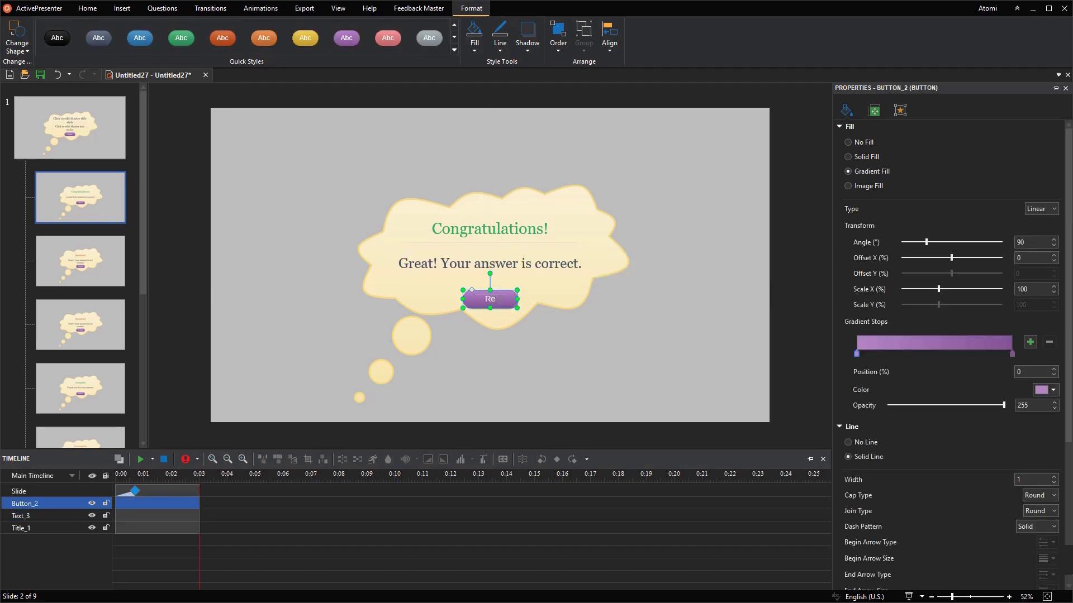
type("Replay")
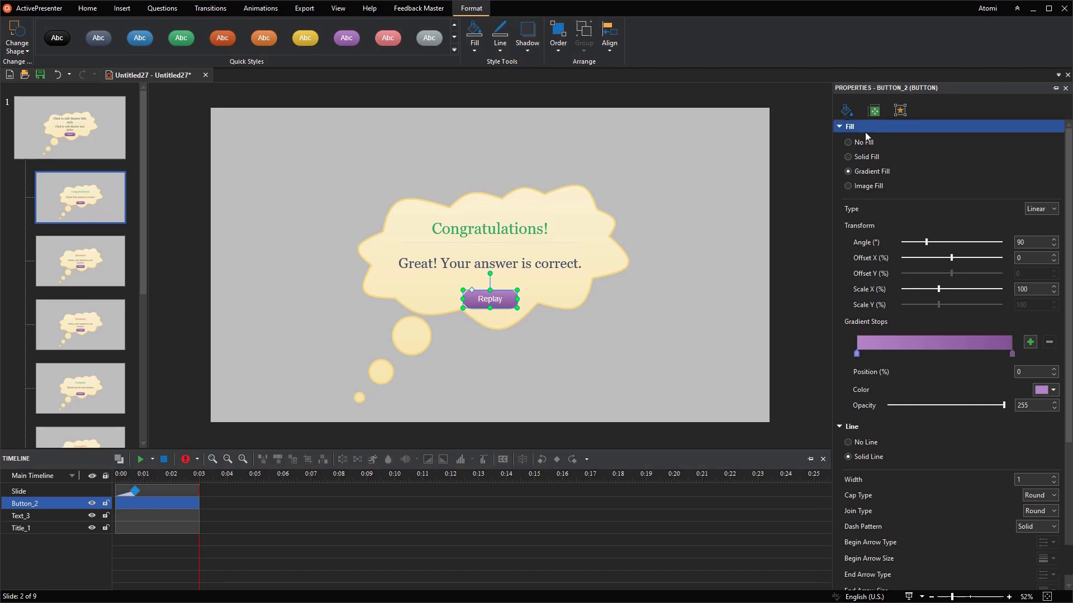
left_click(900, 111)
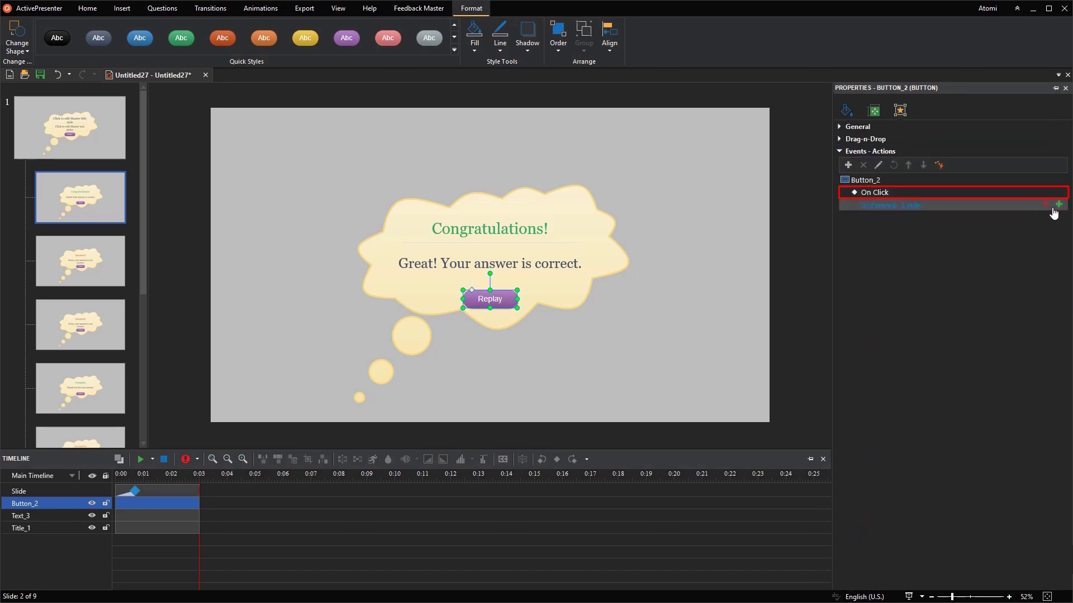
left_click(1045, 206)
left_click(1058, 193)
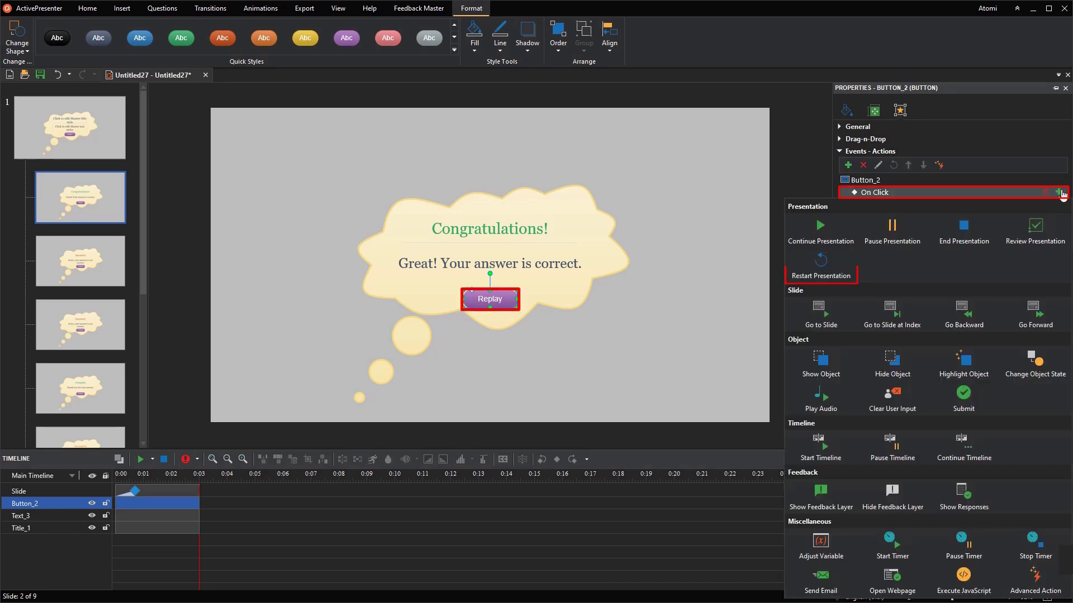
left_click(821, 265)
left_click(418, 8)
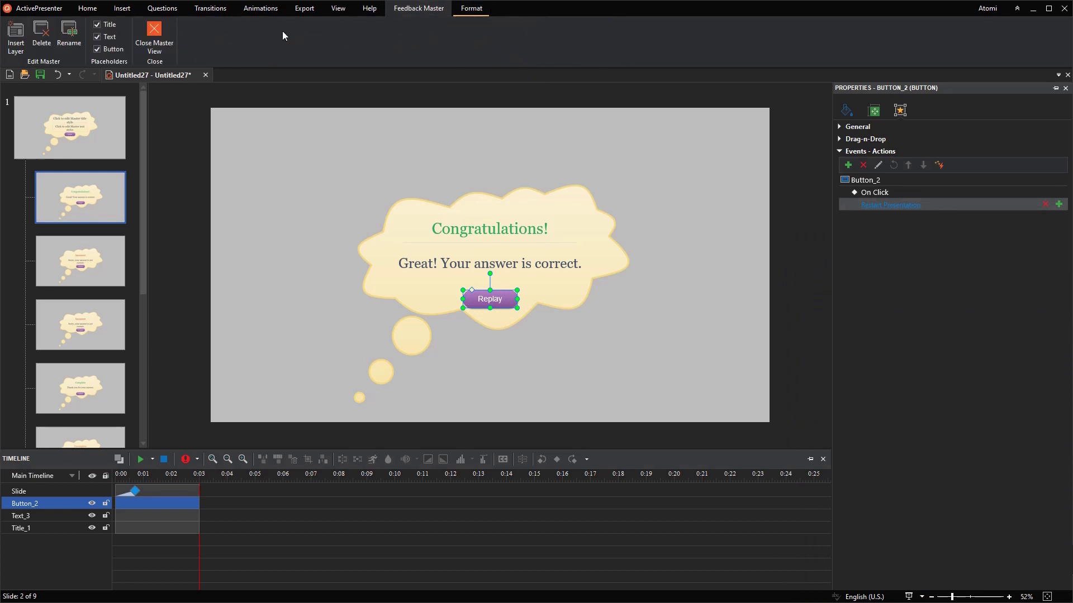
left_click(155, 43)
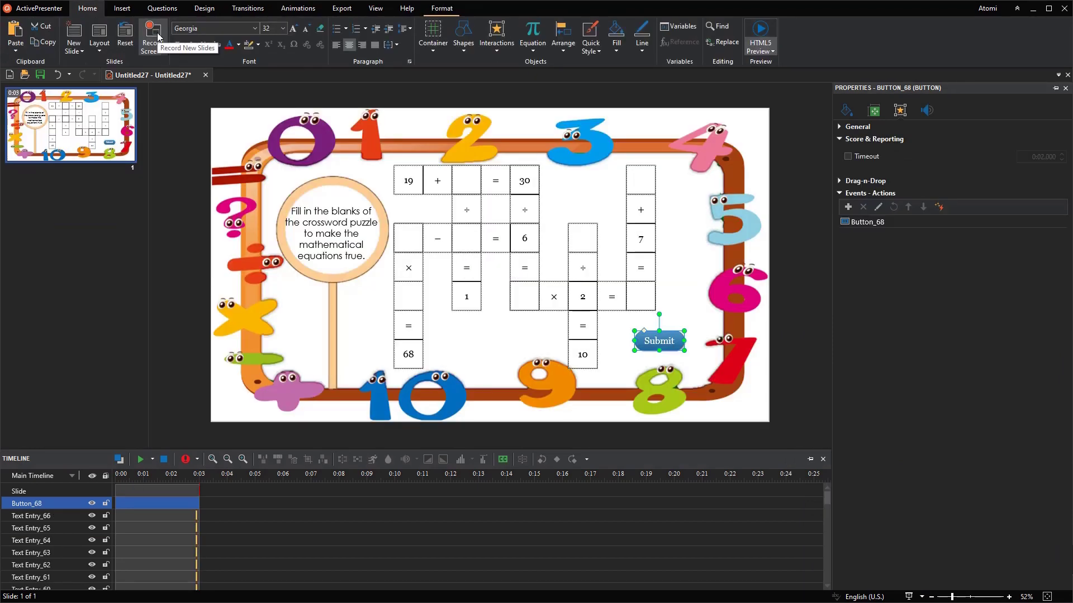
- Set the width of all eight text entries in the puzzle to 70
left_click(69, 515)
left_click_drag(69, 515, 73, 577)
scroll(72, 549, "down", 1)
left_click(70, 584, "shift")
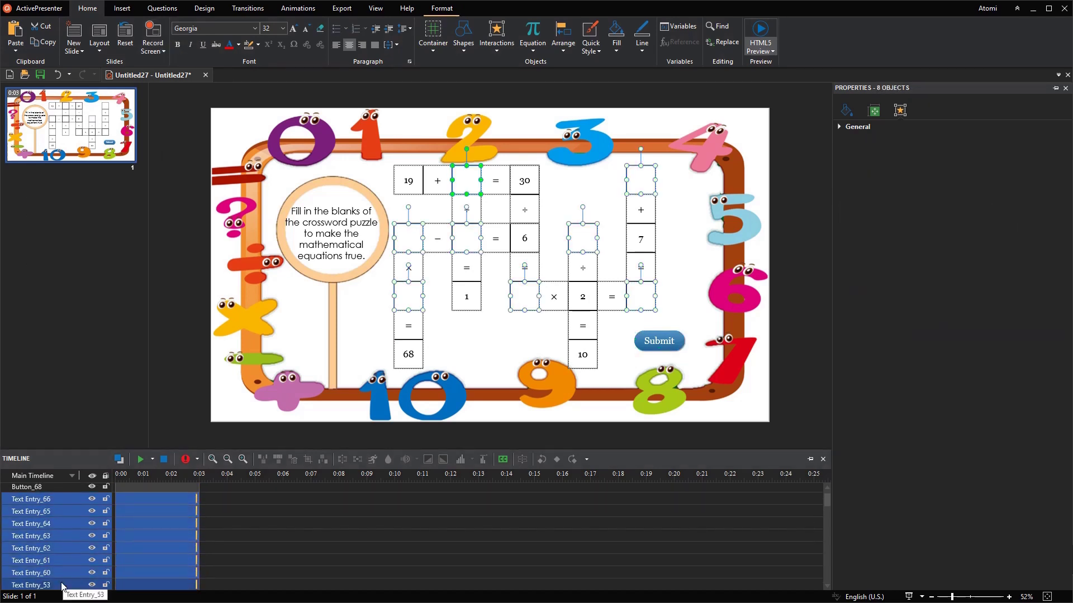
left_click(874, 110)
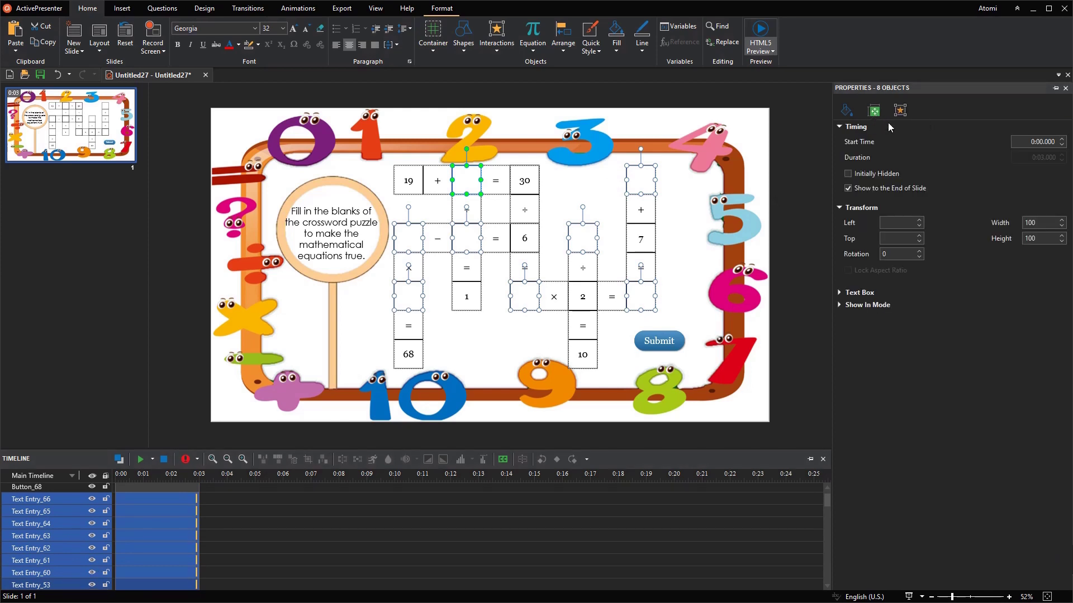
left_click(1025, 222)
type("70")
key("Return")
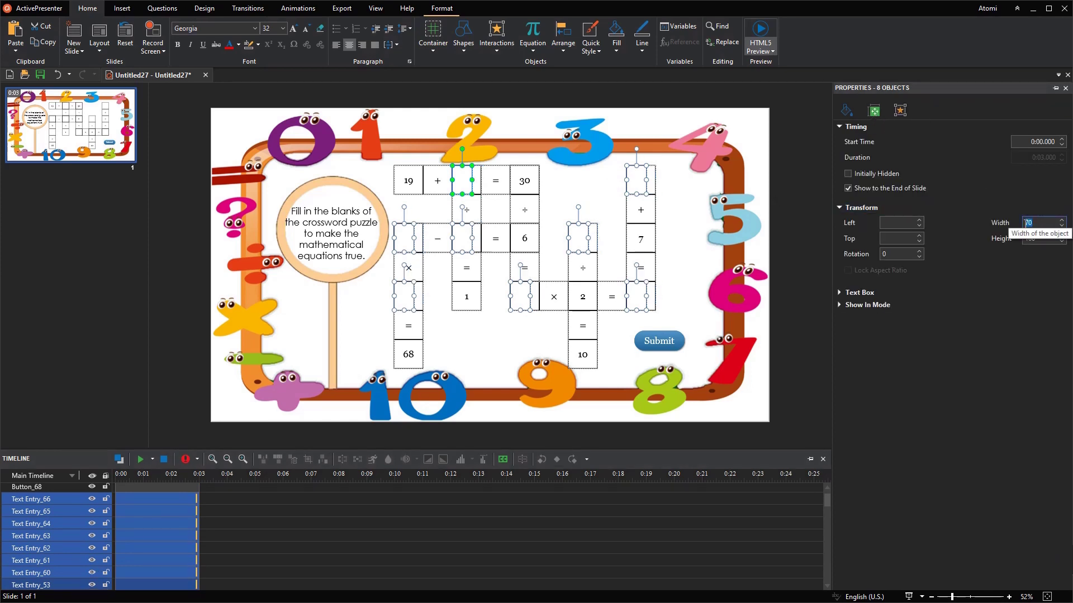
left_click(696, 262)
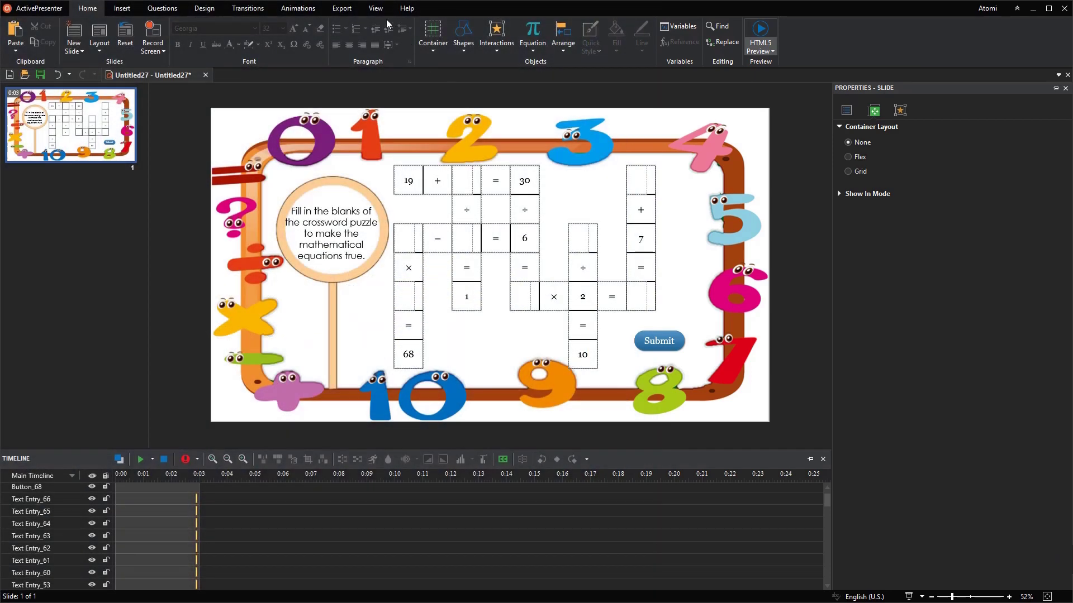
- Preview the project in HTML5 and fill both blanks of the third column with 11, and the first column's with 17 and 3
left_click(342, 9)
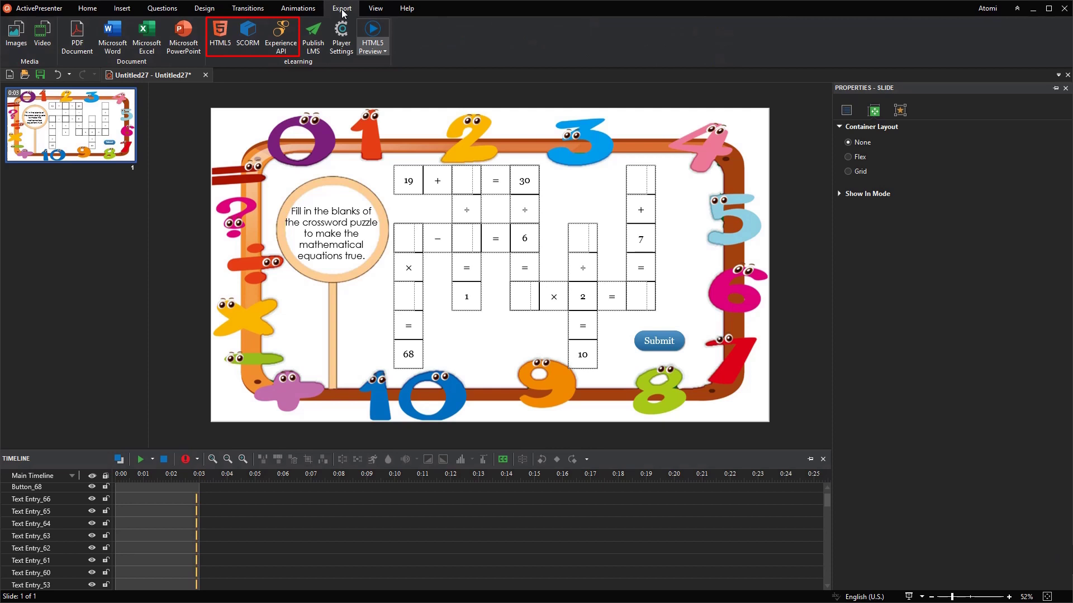
left_click(378, 49)
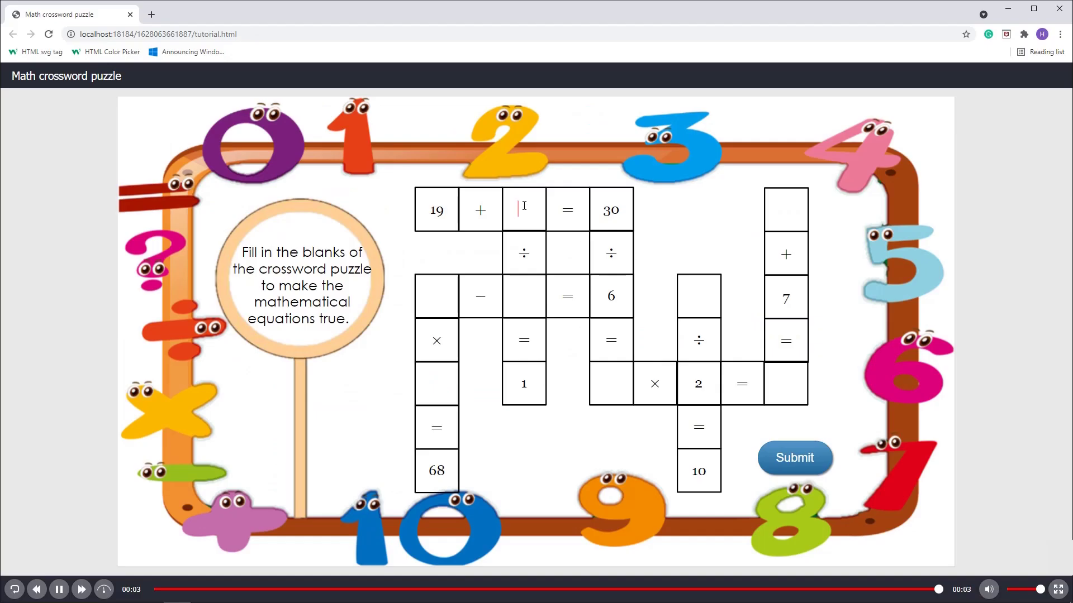
type("11")
left_click(523, 297)
type("11")
left_click(438, 297)
type("17")
left_click(436, 384)
type("3")
- Fill the remaining blanks with 5 and 10 around the × 2 equation, 20 above ÷ 2 and 4 above + 7, and submit the answers
left_click(612, 385)
type("5")
left_click(782, 385)
type("10")
left_click(699, 294)
type("20")
left_click(777, 221)
type("4")
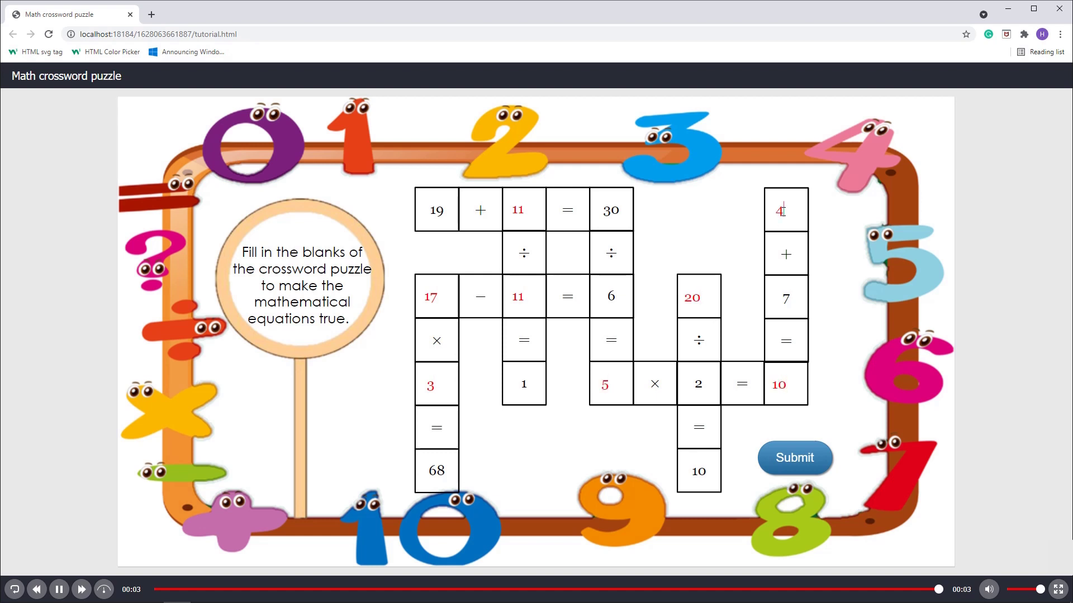
left_click(802, 464)
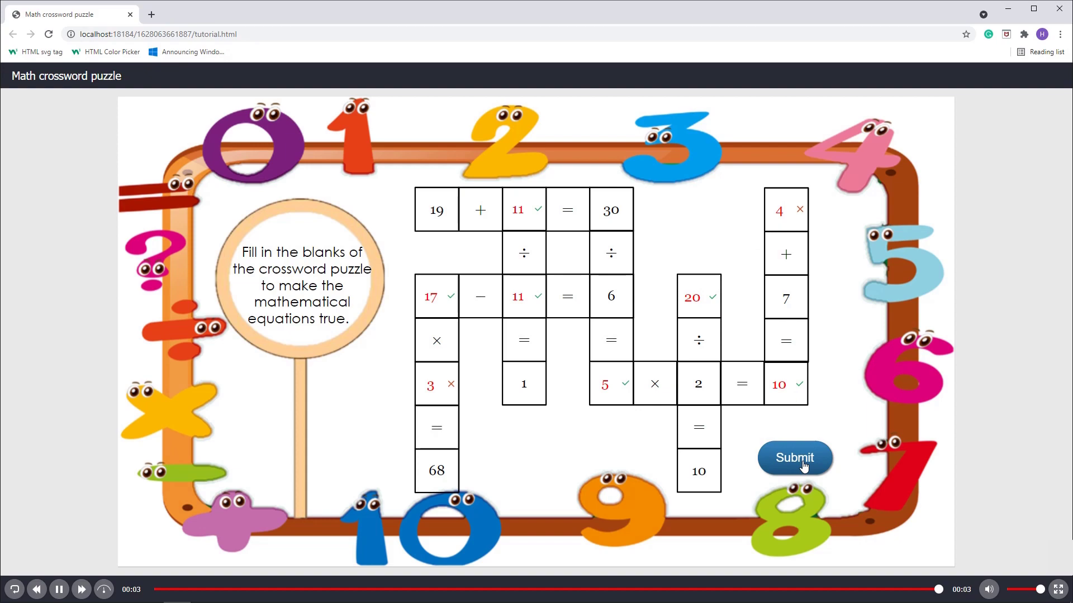